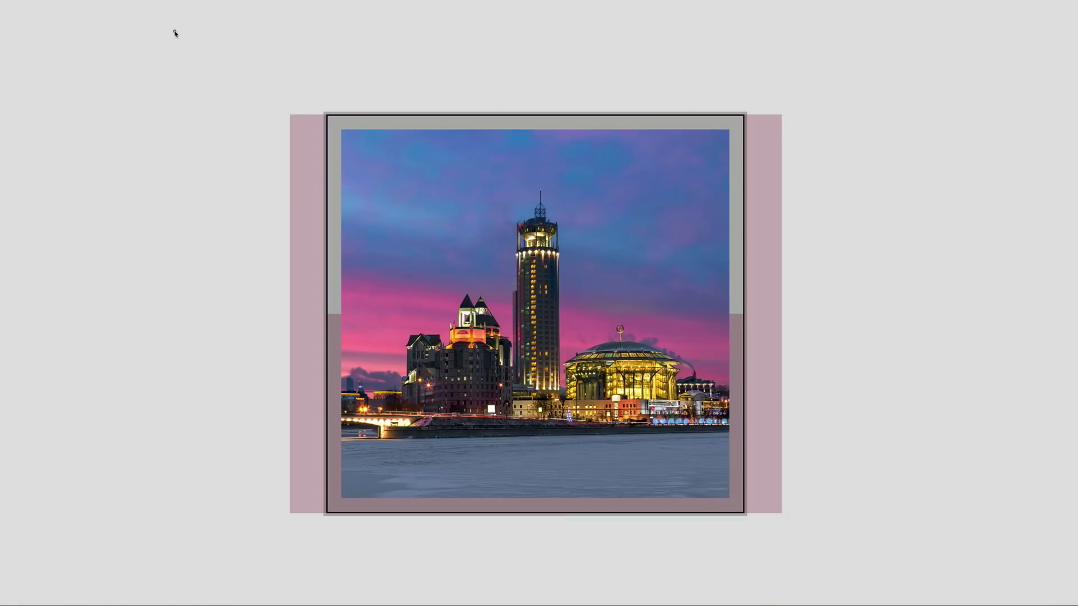
{"action": "left_click", "coordinate": [175, 33]}
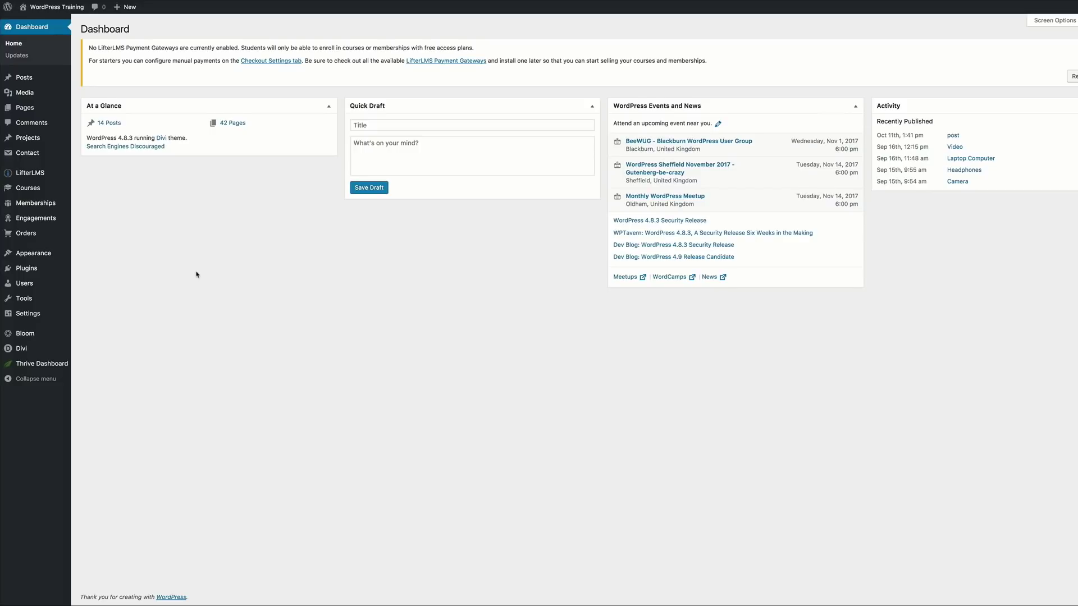
Step: Create a new page titled "Box shadows" with the Divi Builder and open it in the Visual Builder
{"action": "mouse_move", "coordinate": [31, 112]}
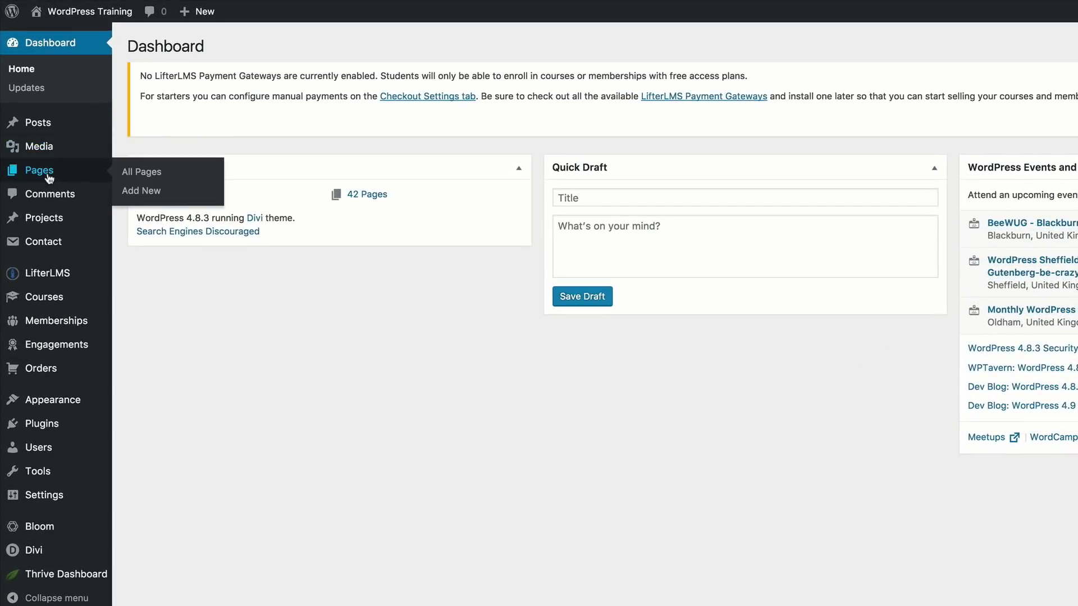
{"action": "left_click", "coordinate": [142, 192]}
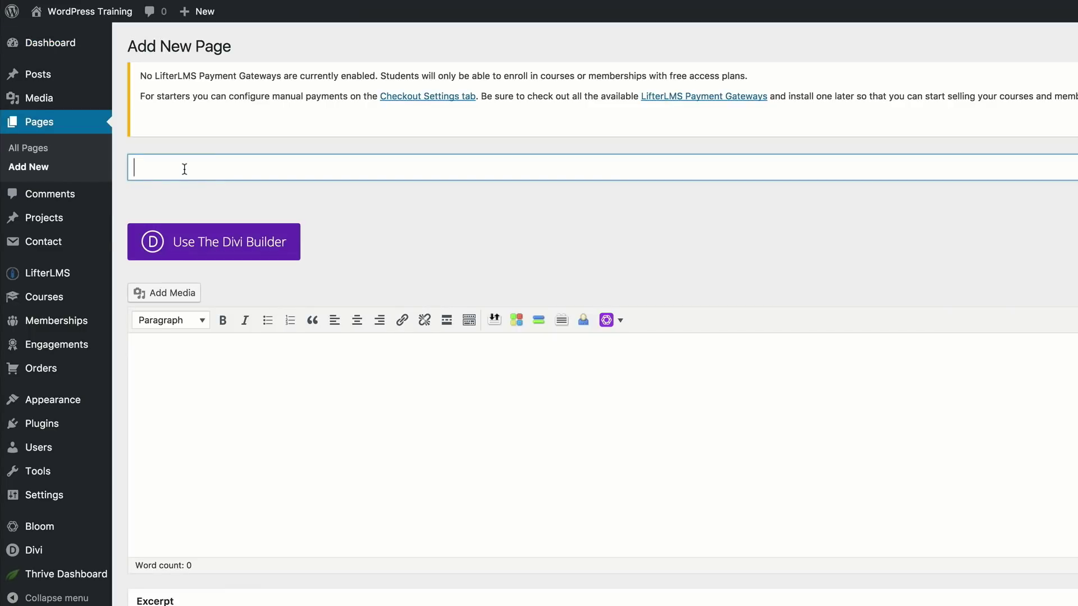
{"action": "type", "text": "Box shadows"}
{"action": "left_click", "coordinate": [220, 246]}
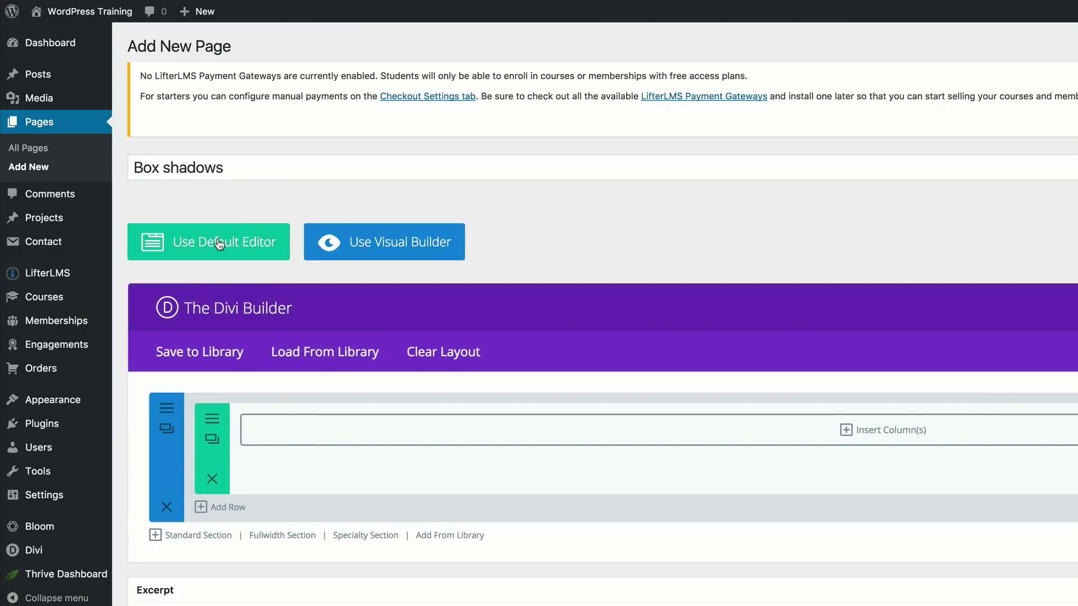
{"action": "left_click", "coordinate": [394, 247]}
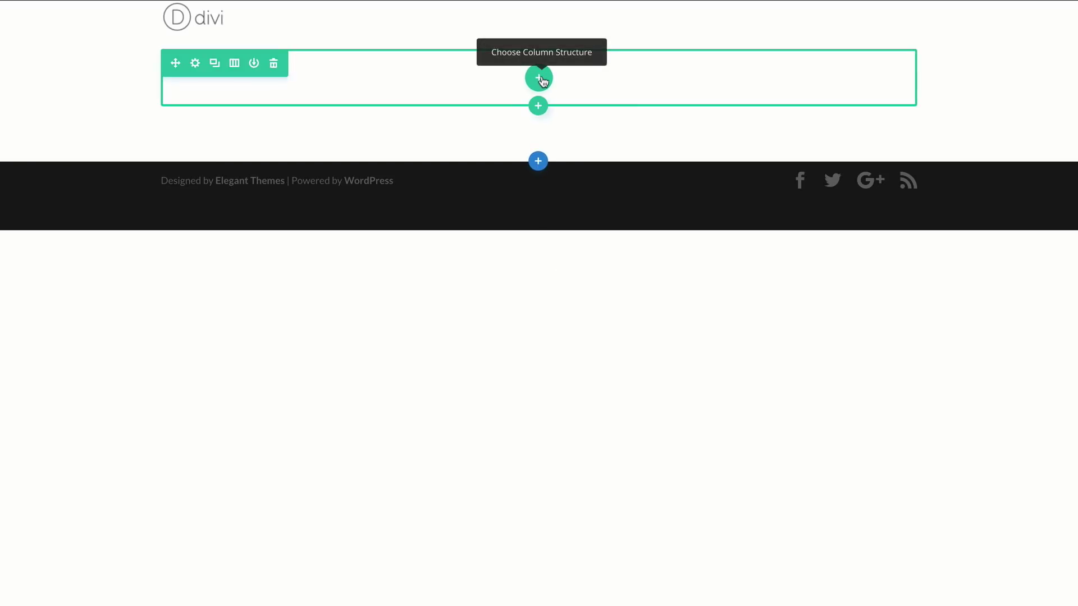
Step: Give the empty row two equal columns and dismiss the module insertion prompt
{"action": "left_click", "coordinate": [541, 78]}
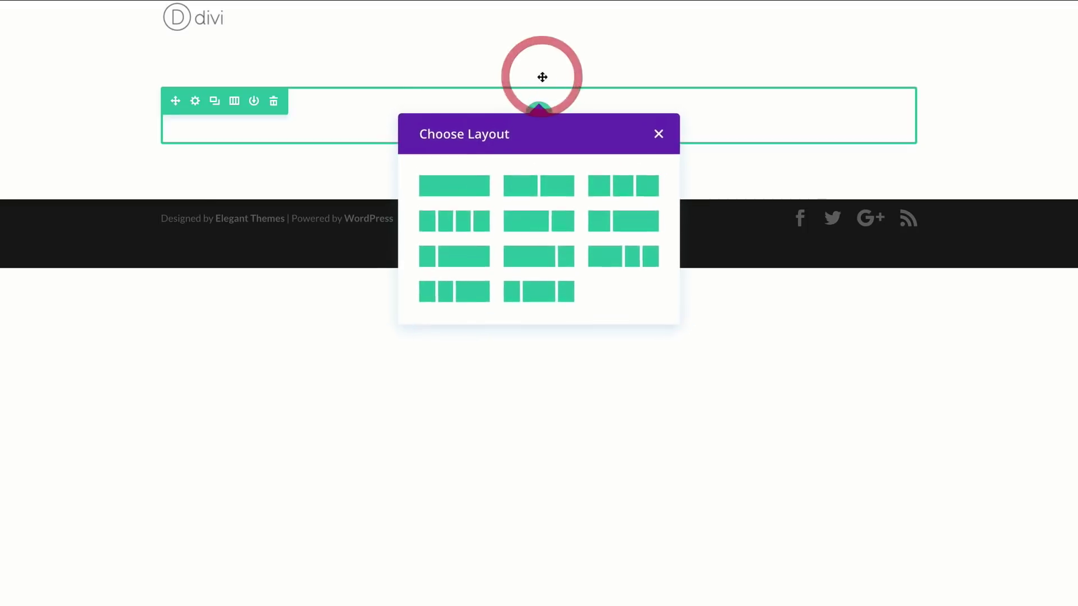
{"action": "left_click", "coordinate": [548, 200]}
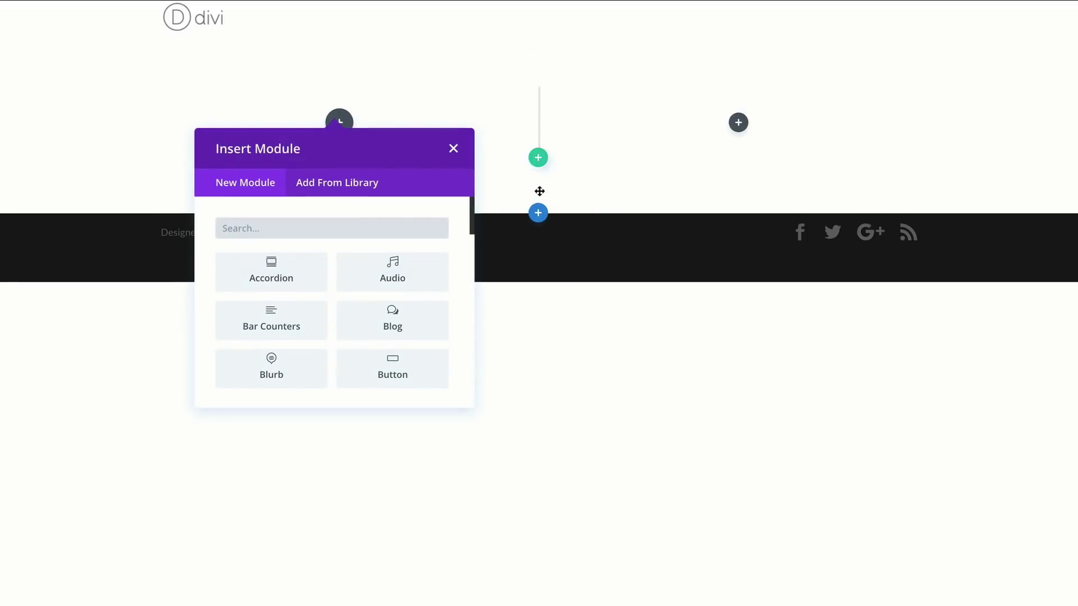
{"action": "left_click", "coordinate": [455, 150]}
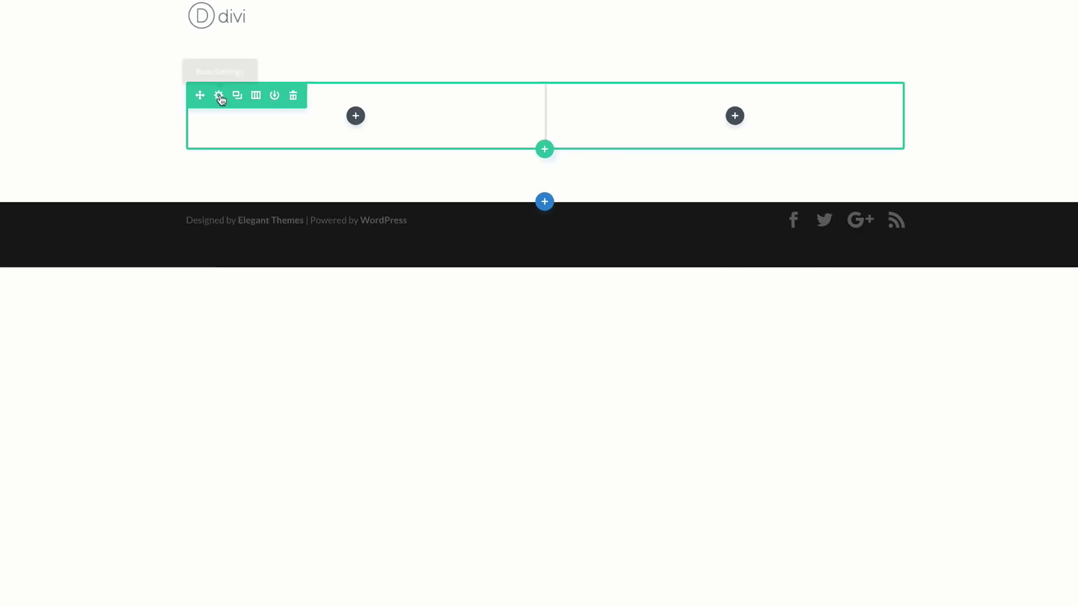
Step: Set the row's Column 1 background to a translucent blue by pasting its rgba colour value
{"action": "left_click", "coordinate": [196, 104]}
{"action": "left_click", "coordinate": [68, 82]}
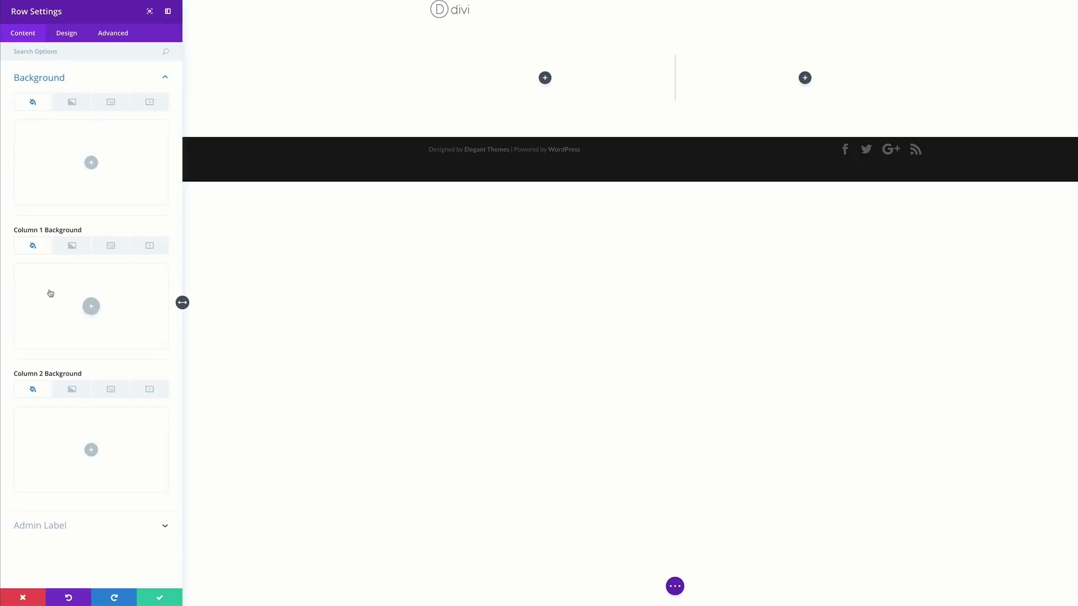
{"action": "left_click", "coordinate": [91, 307]}
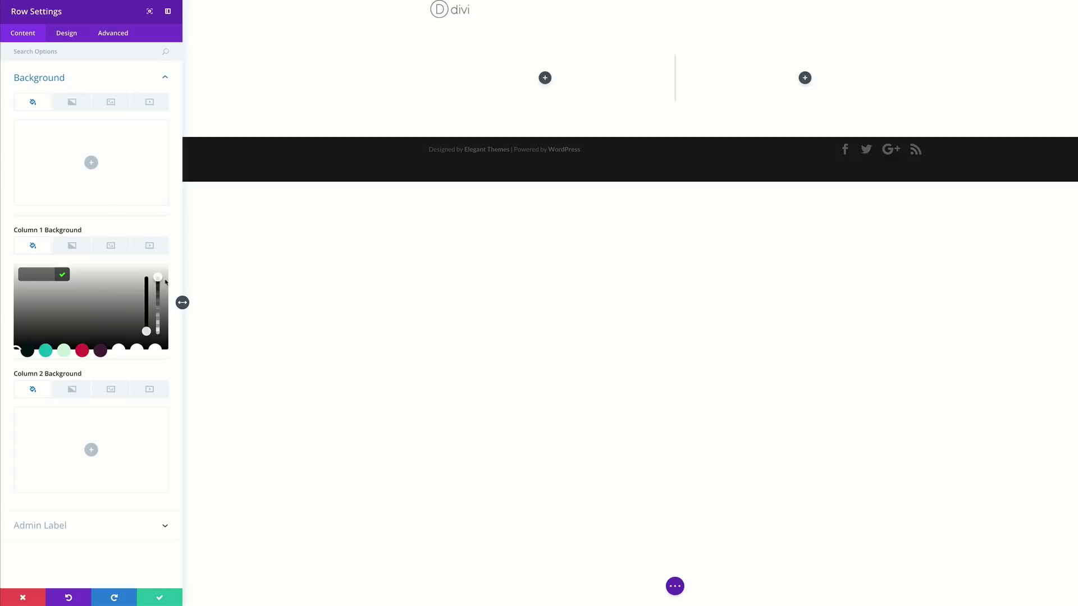
{"action": "left_click_drag", "start_coordinate": [159, 277], "coordinate": [158, 284]}
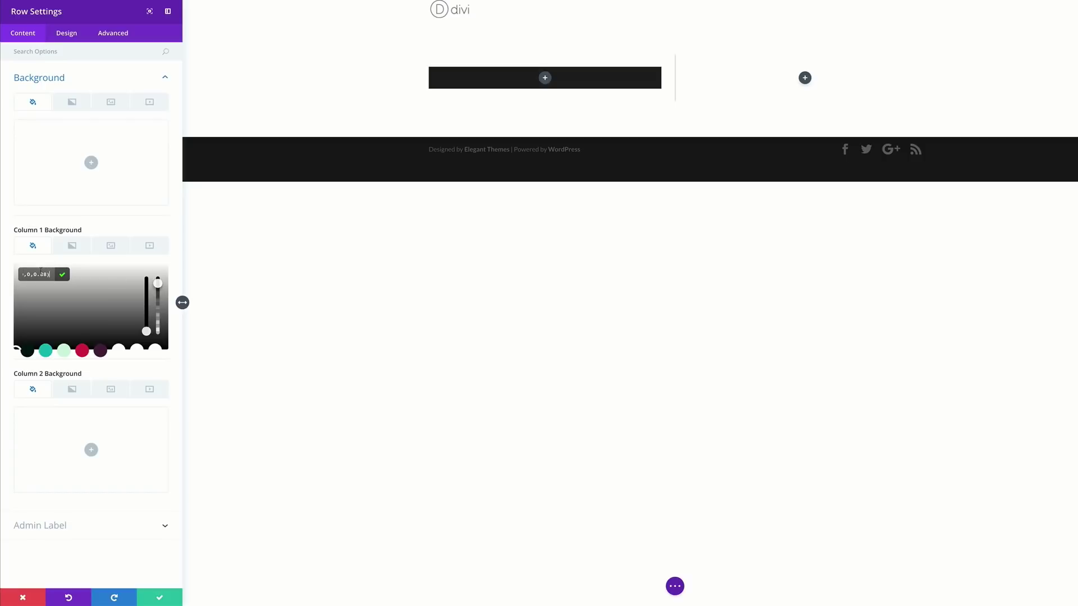
{"action": "left_click_drag", "start_coordinate": [33, 274], "coordinate": [26, 275]}
{"action": "key", "text": "ctrl+v"}
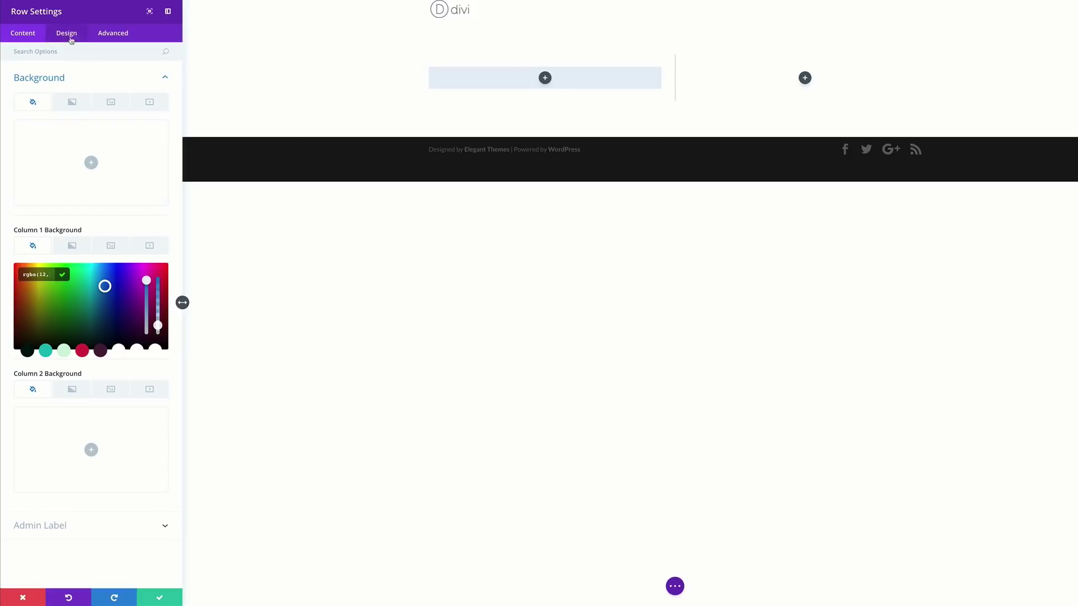
Step: Set the row's top margin to 200px and Column 1's bottom padding to 150px, and save the row settings
{"action": "left_click", "coordinate": [67, 34]}
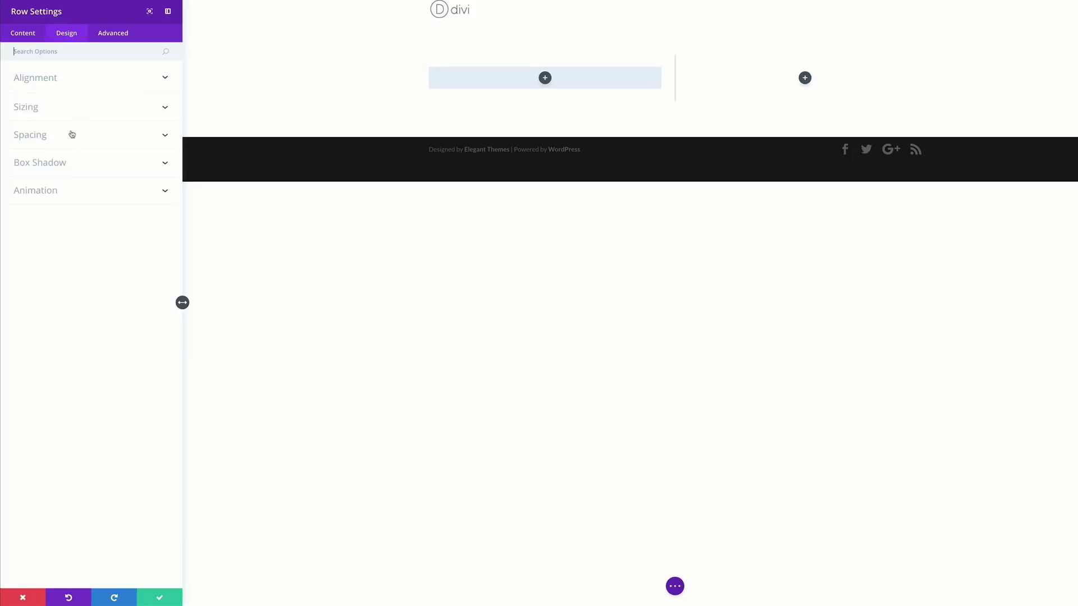
{"action": "left_click", "coordinate": [42, 137]}
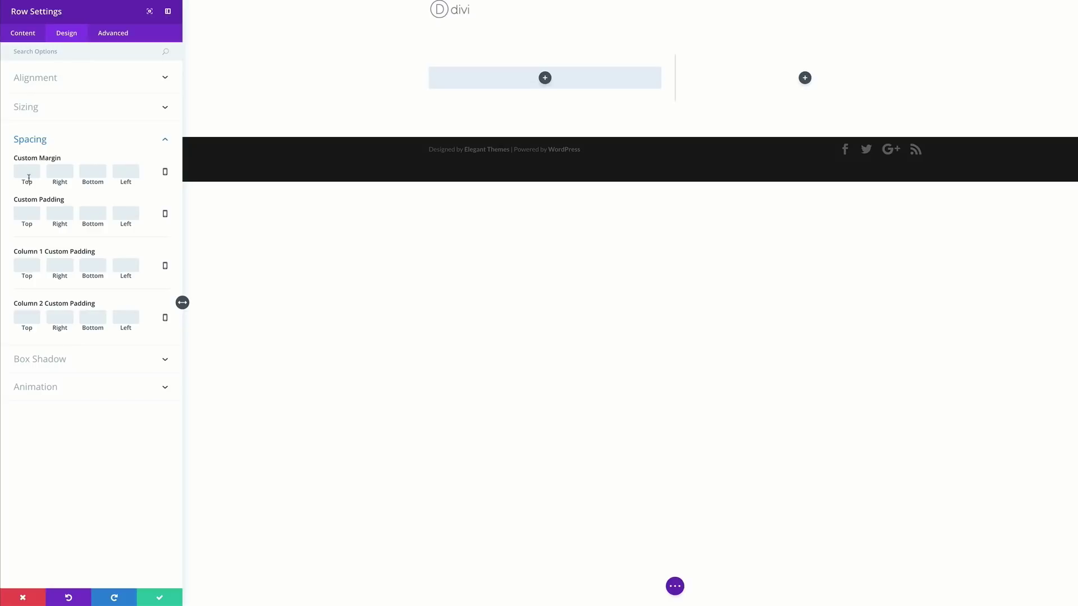
{"action": "left_click", "coordinate": [31, 171]}
{"action": "type", "text": "200"}
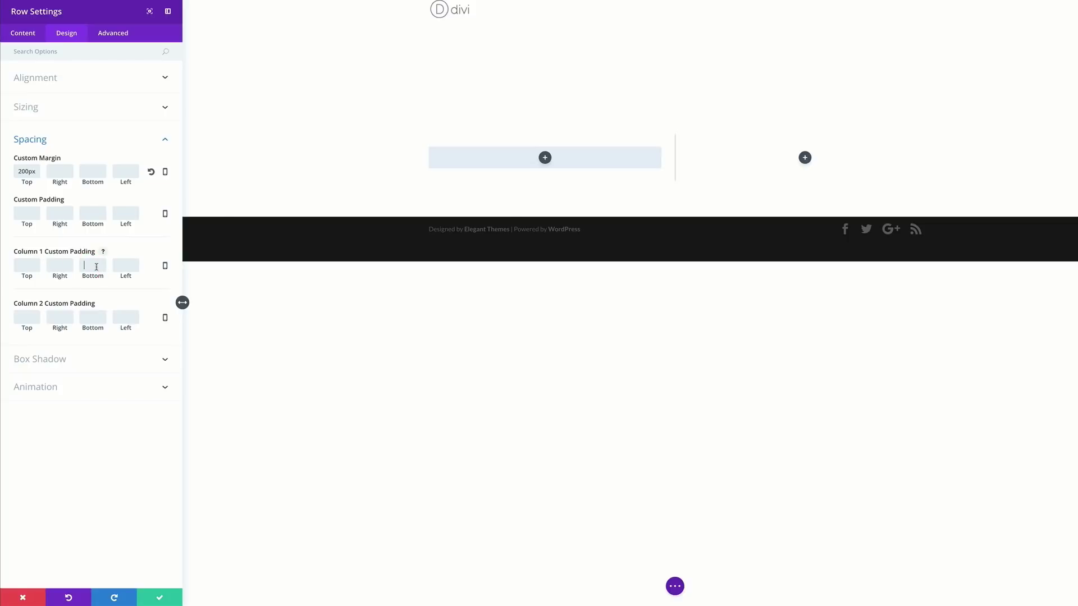
{"action": "type", "text": "150"}
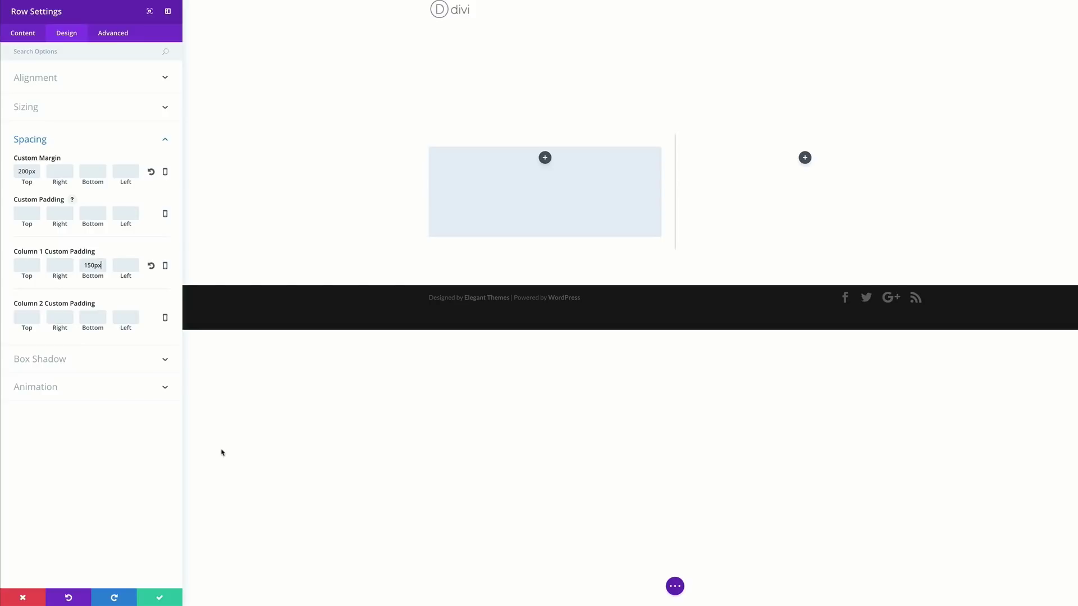
{"action": "left_click", "coordinate": [159, 597]}
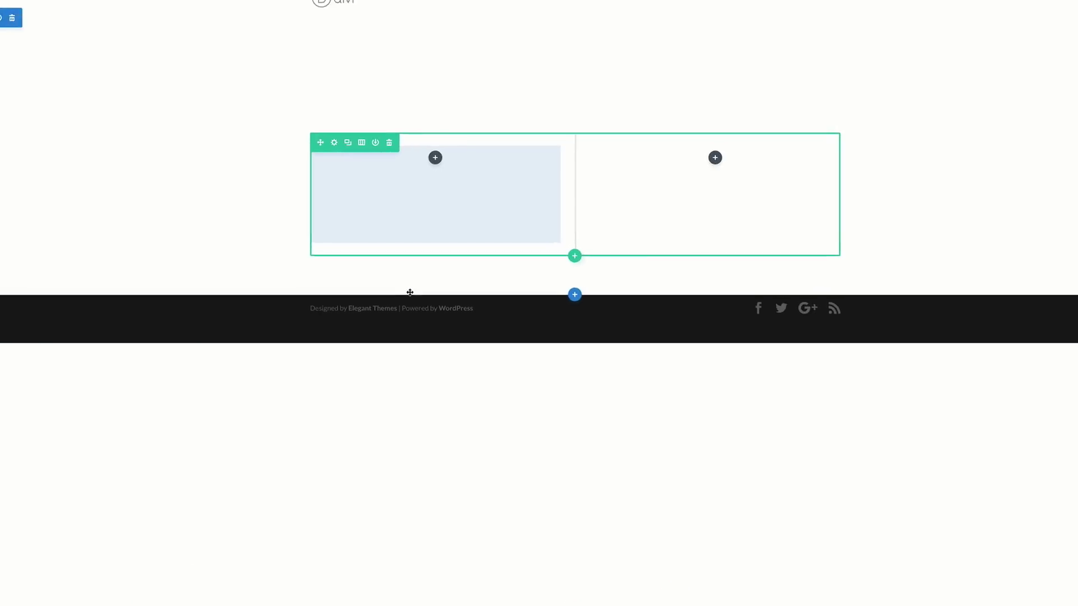
Step: Find the Image module and add it to the row's first column
{"action": "left_click", "coordinate": [357, 161]}
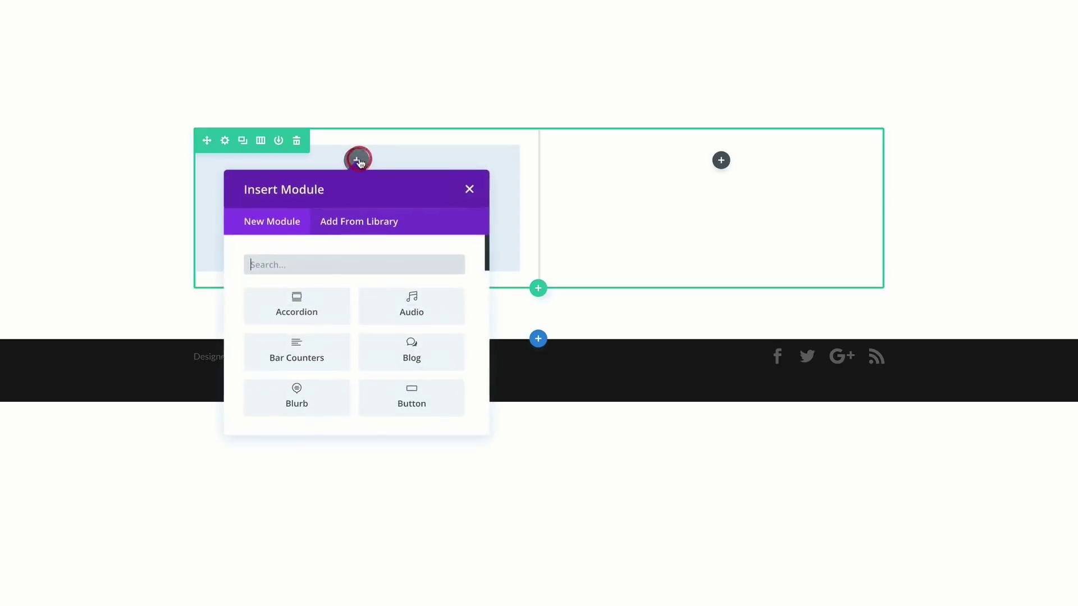
{"action": "left_click", "coordinate": [349, 258]}
{"action": "type", "text": "image"}
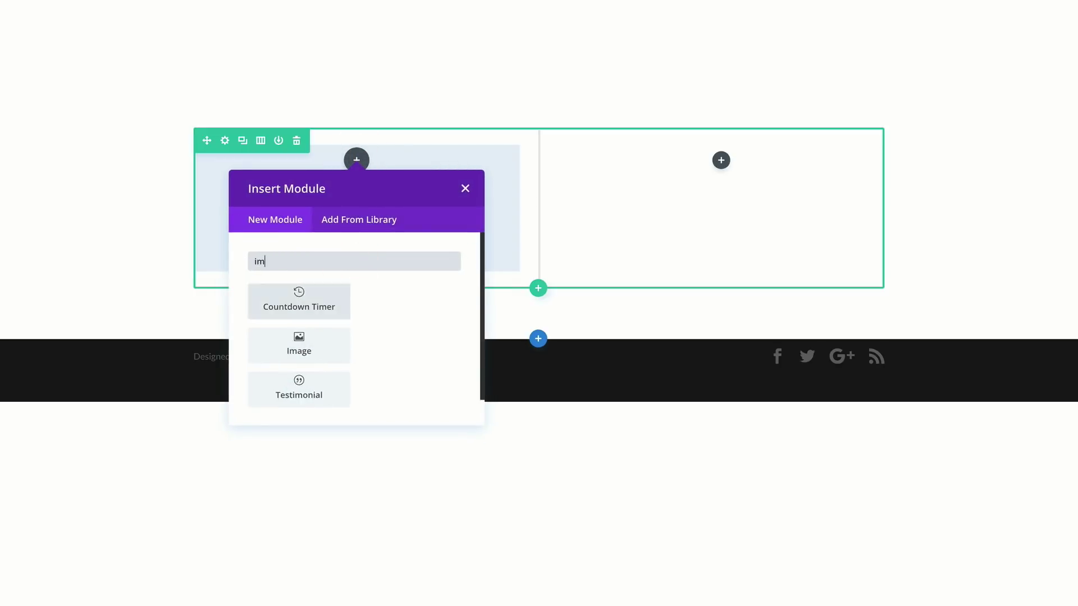
{"action": "left_click", "coordinate": [301, 304]}
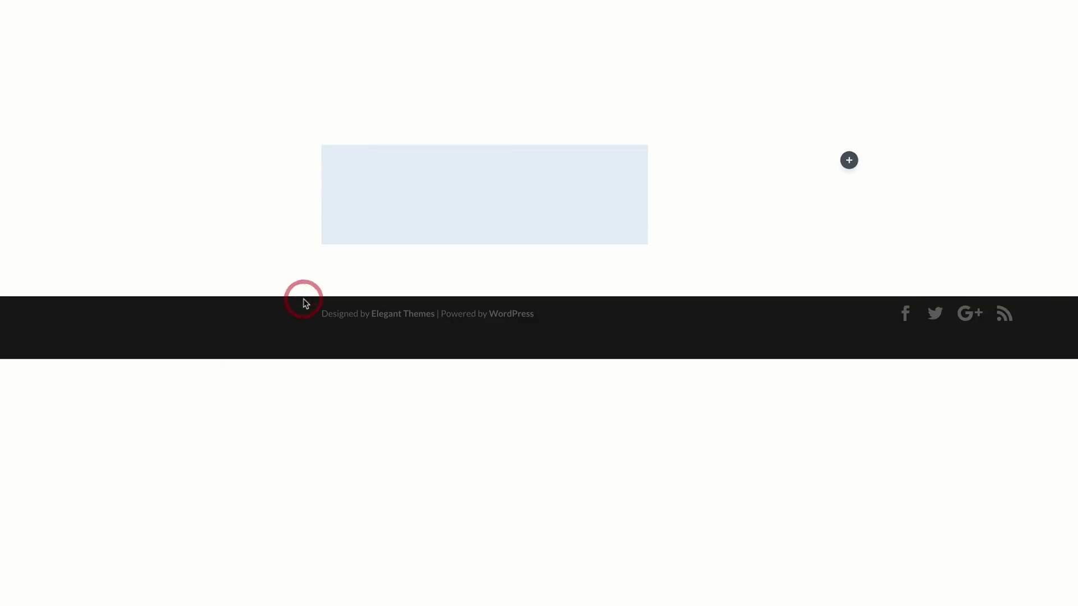
Step: Upload img1.jpg, img2.jpg and the four Madebyvadim-photos images from Downloads, and insert Madebyvadim-photos-27 into the image module
{"action": "left_click", "coordinate": [160, 114]}
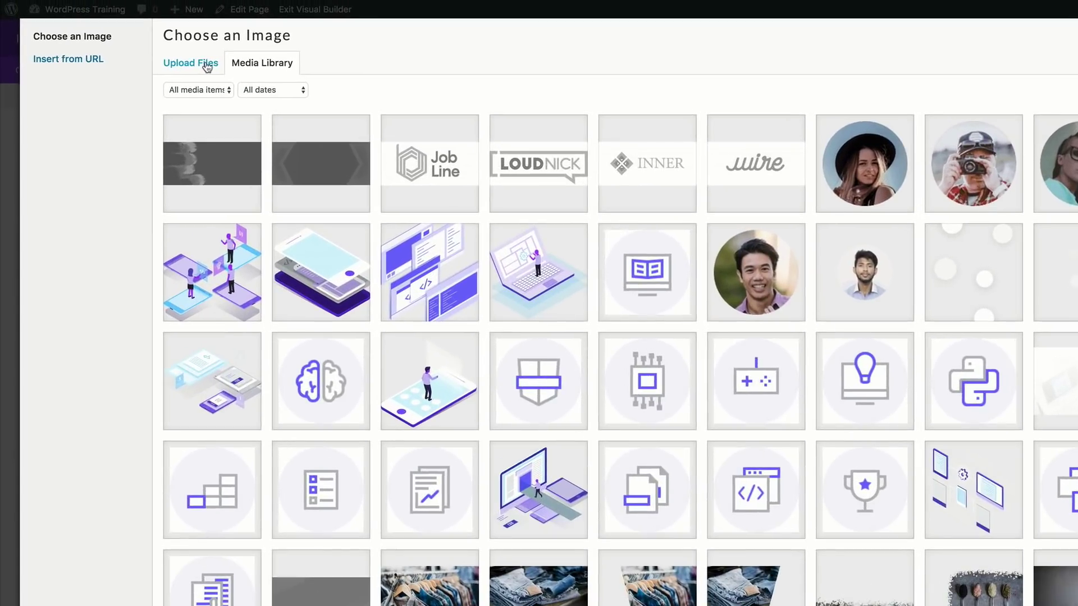
{"action": "left_click", "coordinate": [166, 44]}
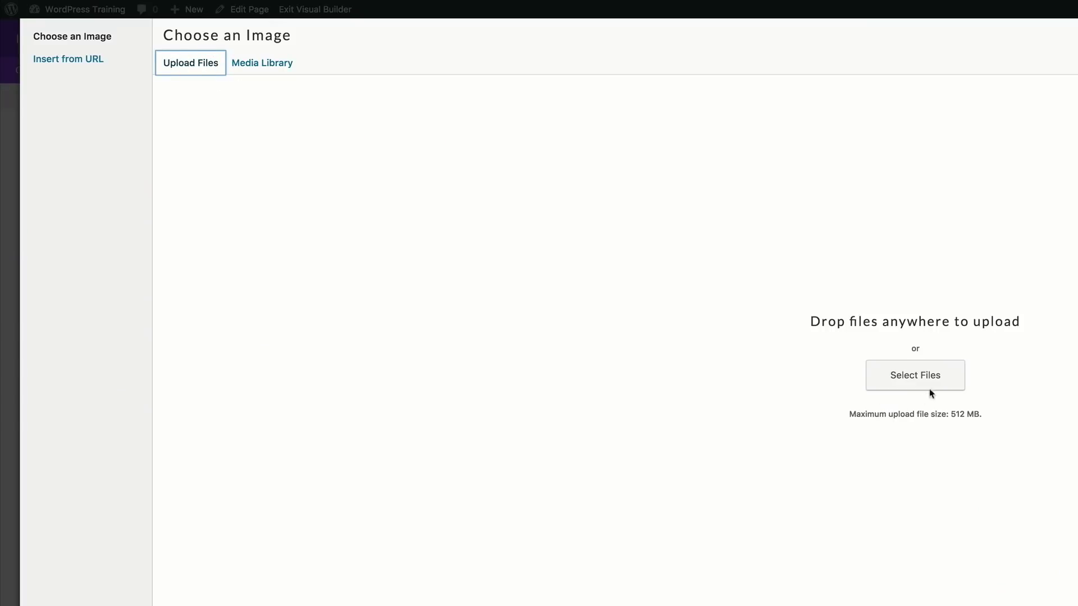
{"action": "left_click", "coordinate": [929, 381]}
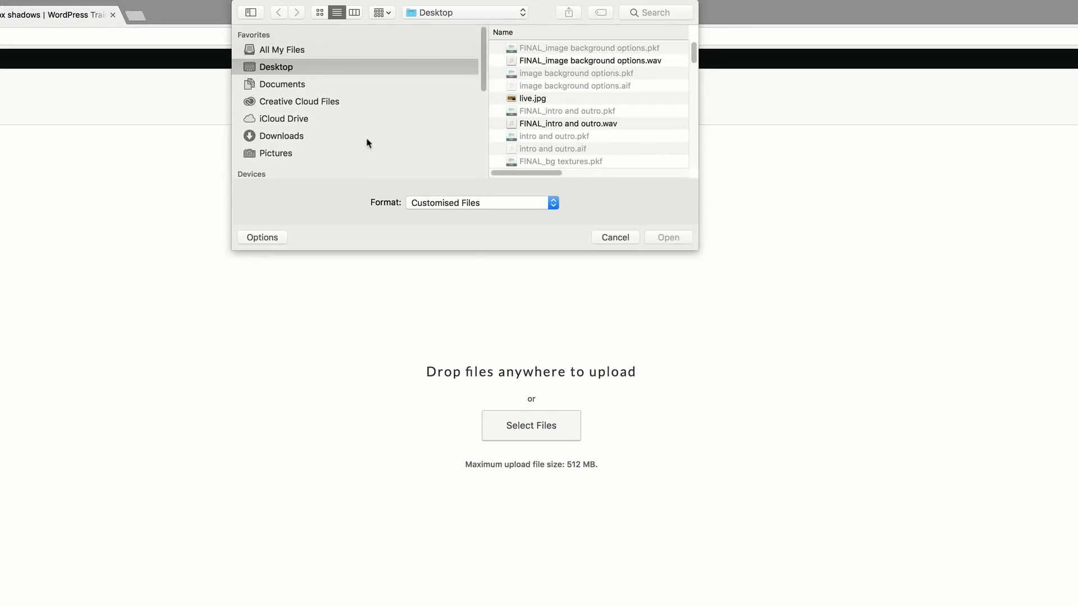
{"action": "left_click_drag", "start_coordinate": [697, 250], "coordinate": [832, 484]}
{"action": "left_click", "coordinate": [163, 137]}
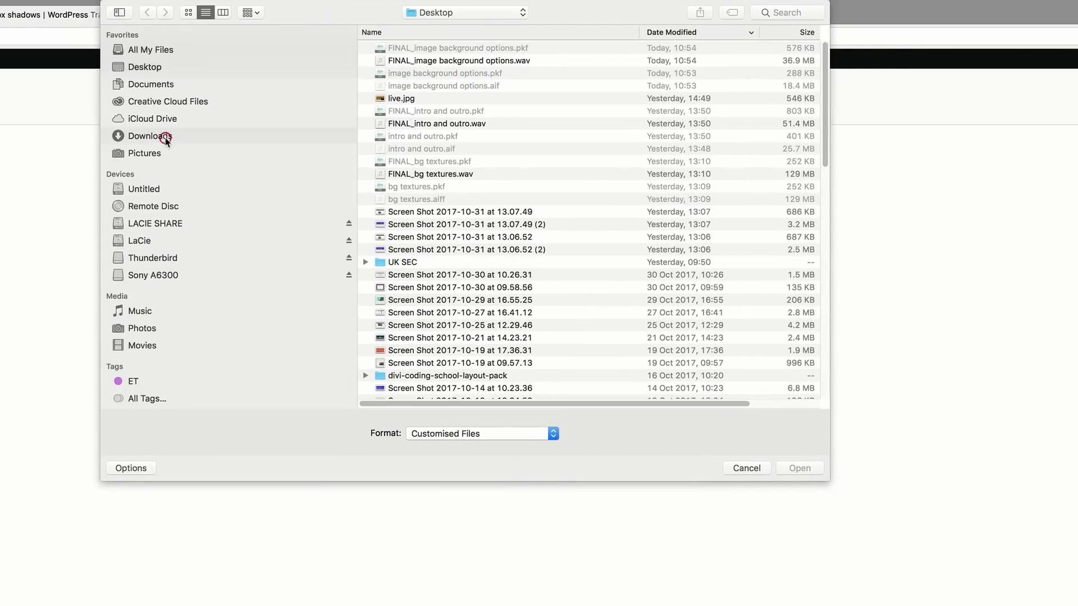
{"action": "left_click", "coordinate": [422, 111]}
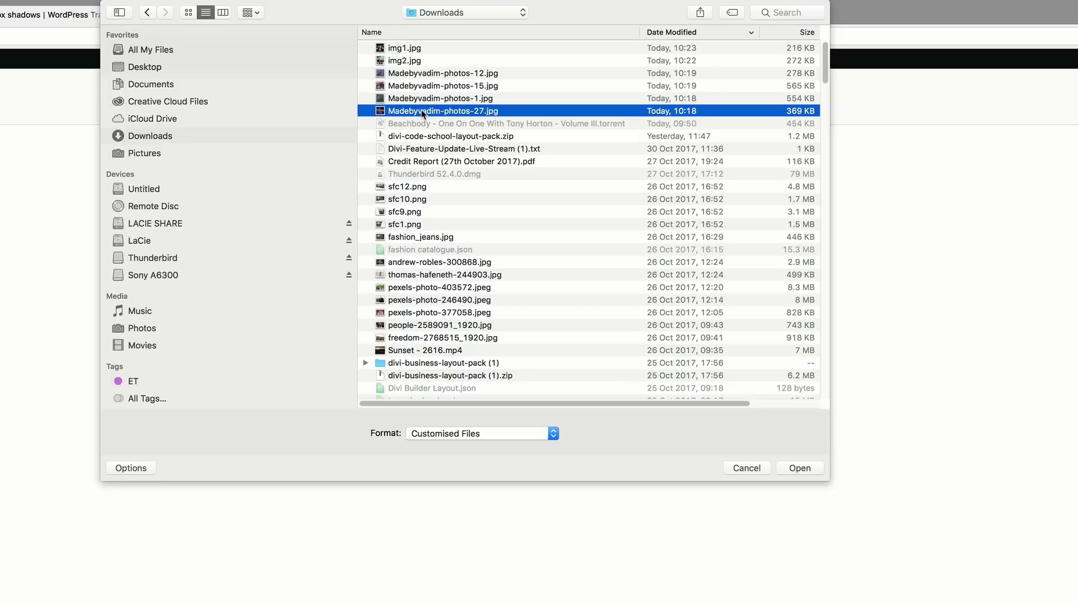
{"action": "left_click", "coordinate": [406, 48], "text": "shift"}
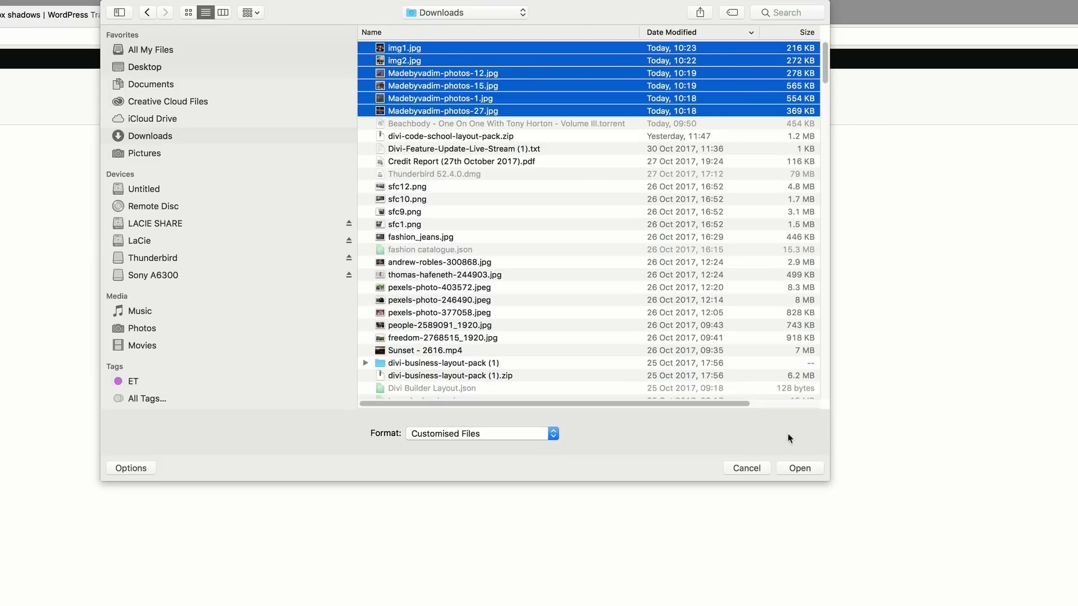
{"action": "left_click", "coordinate": [799, 468]}
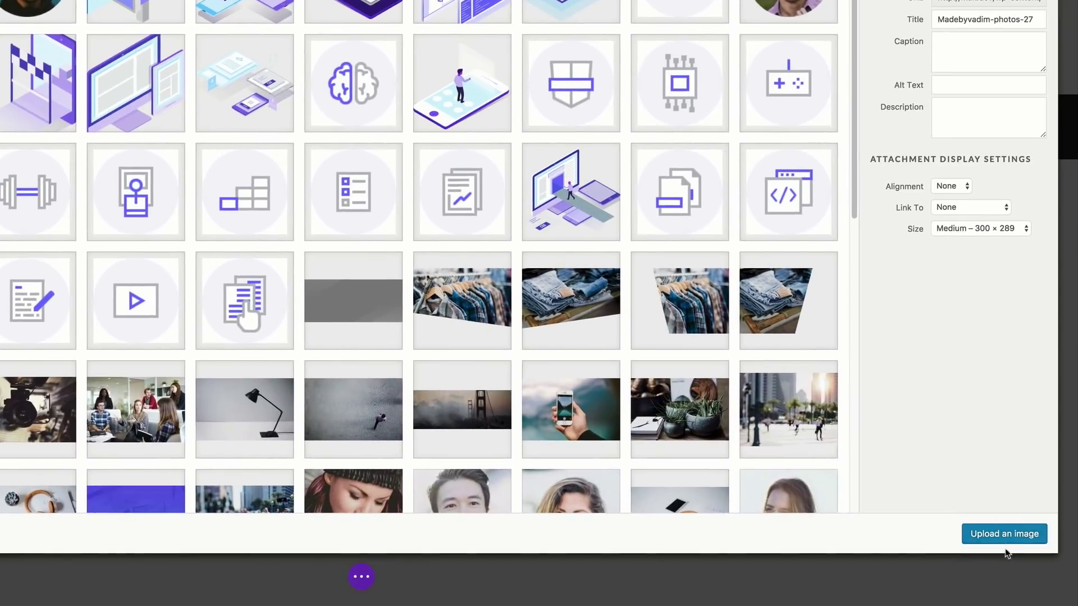
{"action": "left_click", "coordinate": [1004, 534]}
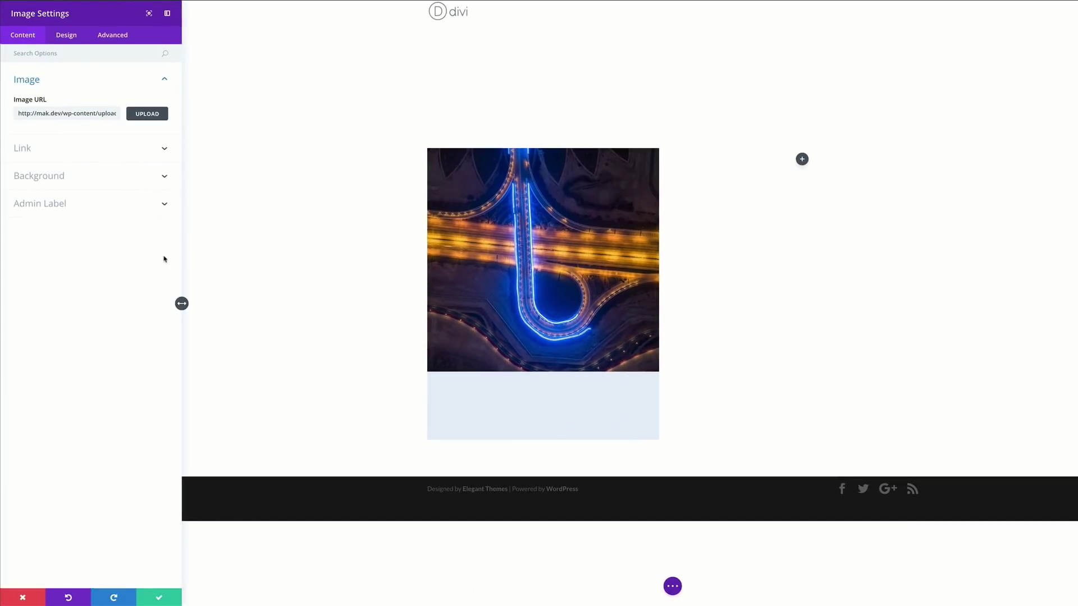
Step: Reduce the image module's width to 94% in its sizing settings
{"action": "left_click", "coordinate": [67, 35]}
{"action": "left_click", "coordinate": [35, 141]}
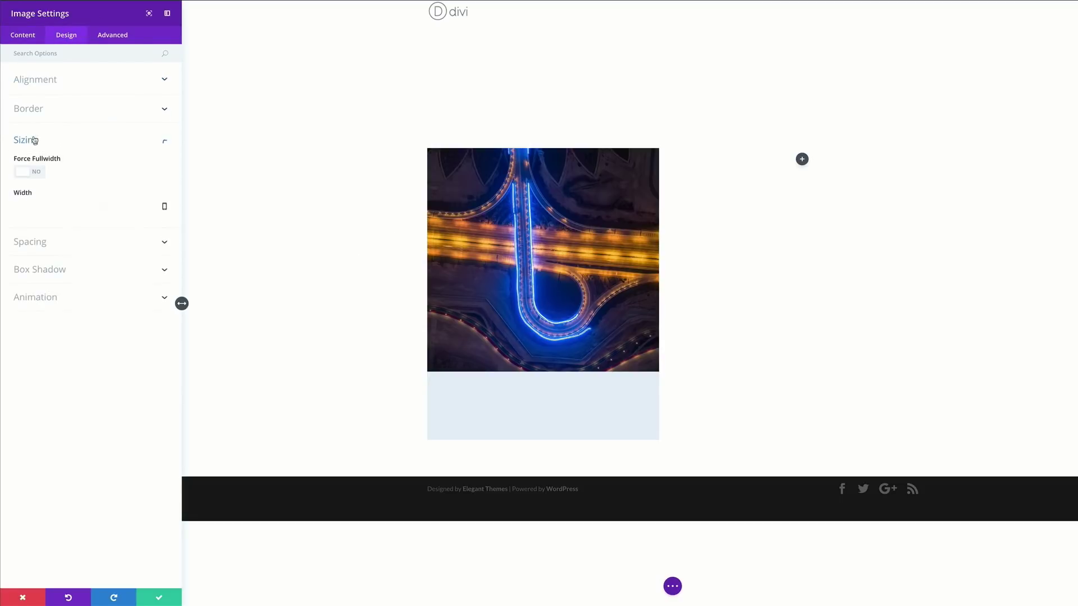
{"action": "left_click_drag", "start_coordinate": [101, 211], "coordinate": [97, 211]}
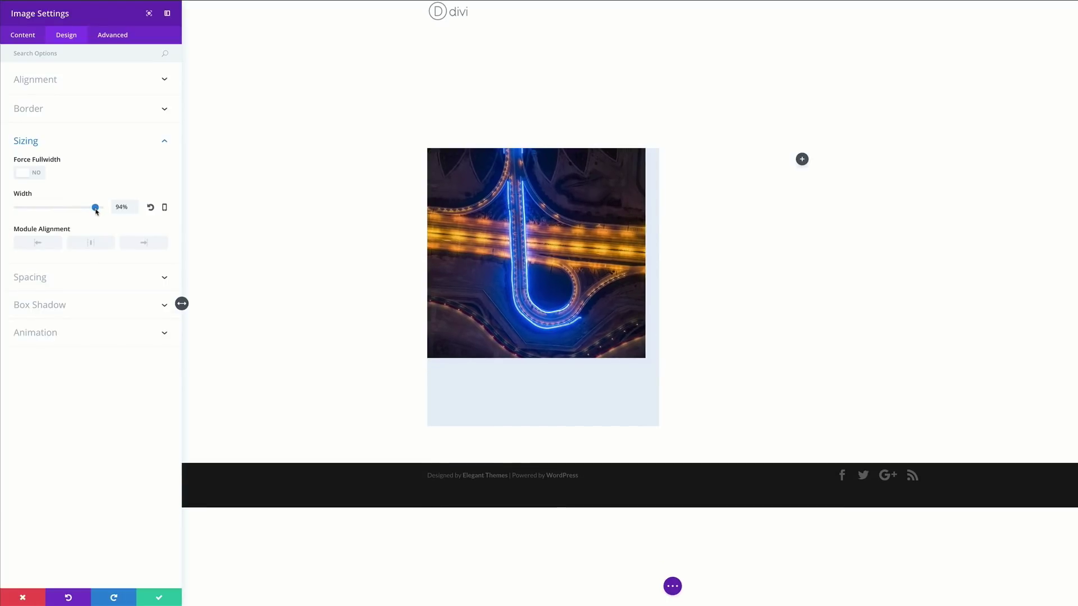
Step: Offset the image from its column background with a custom top margin of -150px and left margin of -110px
{"action": "left_click", "coordinate": [53, 278]}
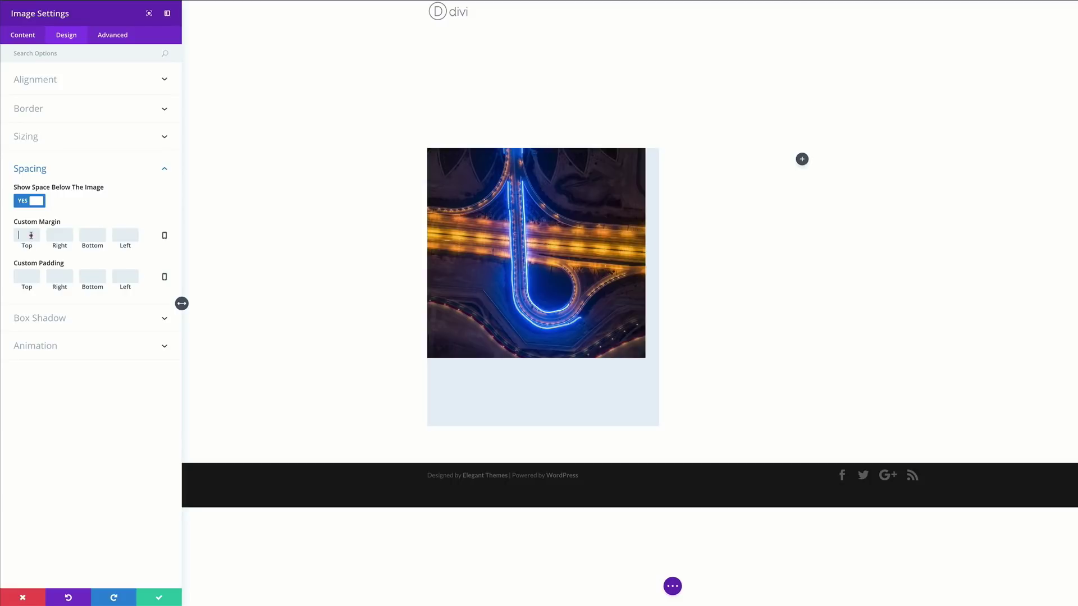
{"action": "left_click", "coordinate": [30, 235]}
{"action": "type", "text": "-10"}
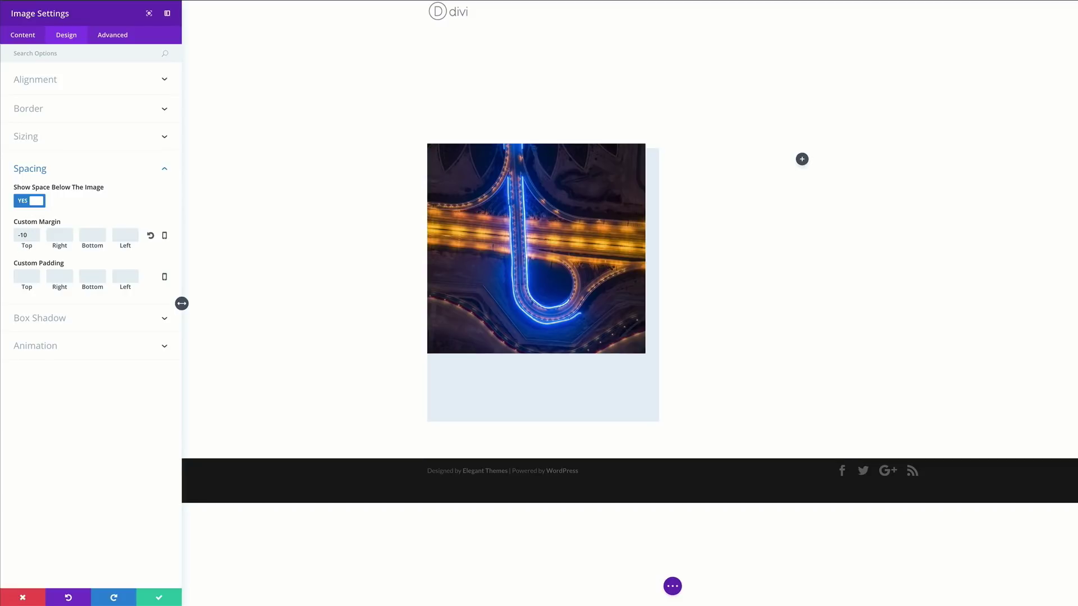
{"action": "left_click", "coordinate": [26, 235]}
{"action": "type", "text": "5"}
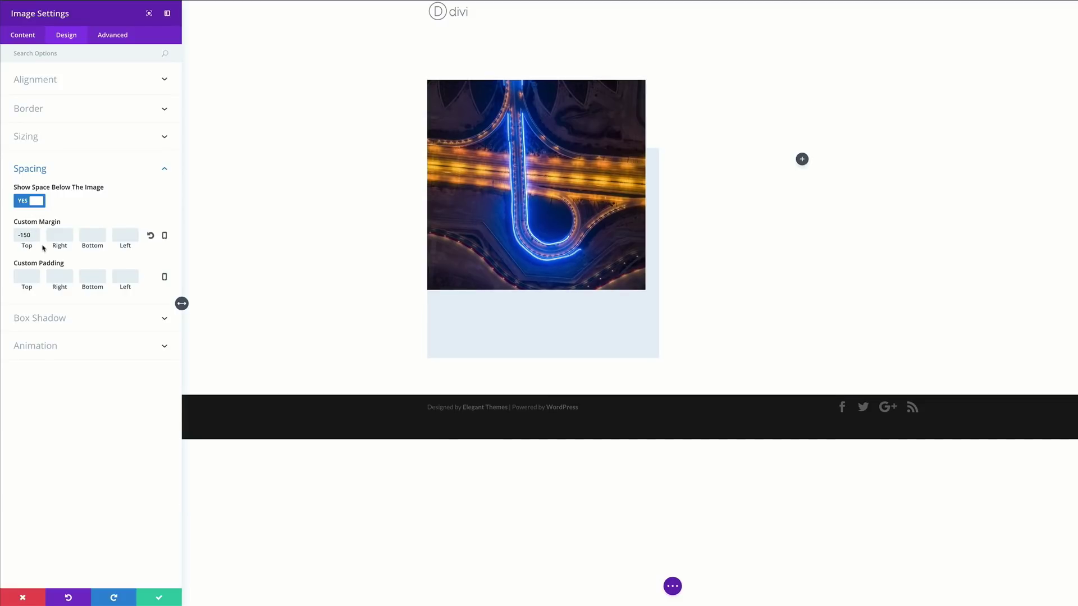
{"action": "left_click", "coordinate": [148, 212]}
{"action": "left_click", "coordinate": [126, 237]}
{"action": "type", "text": "-110"}
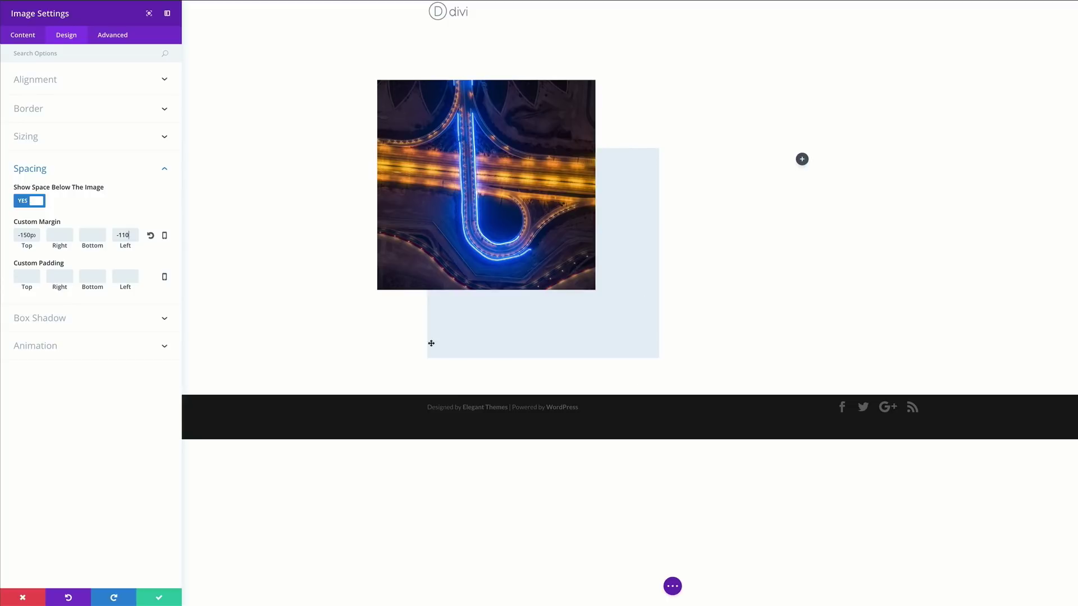
{"action": "left_click", "coordinate": [433, 345]}
Step: Apply the solid outline box shadow preset to the image and set its horizontal and vertical positions to 80px
{"action": "left_click", "coordinate": [58, 320]}
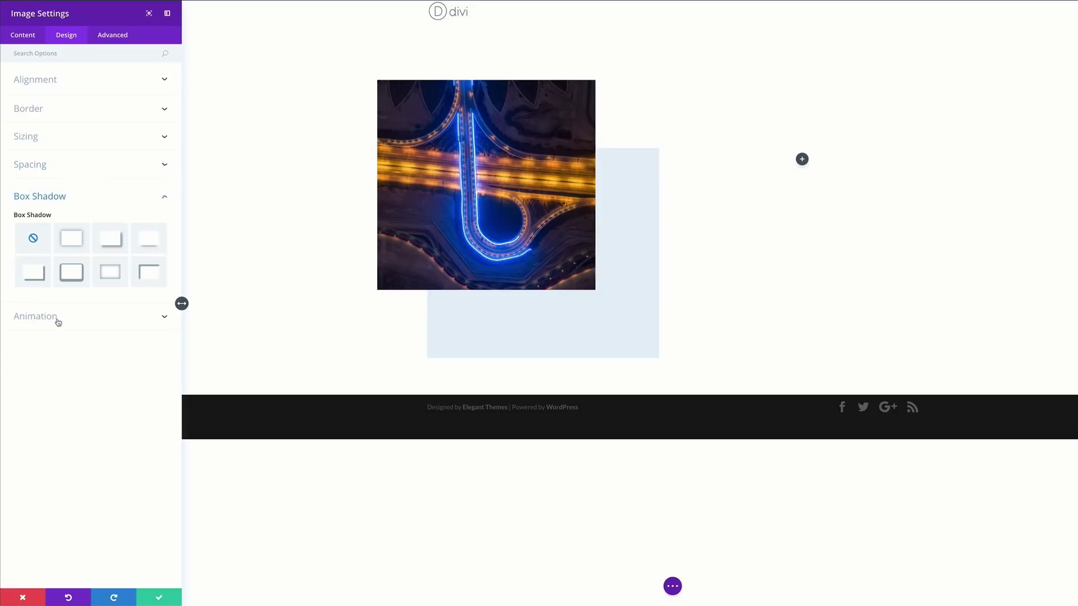
{"action": "left_click", "coordinate": [77, 277]}
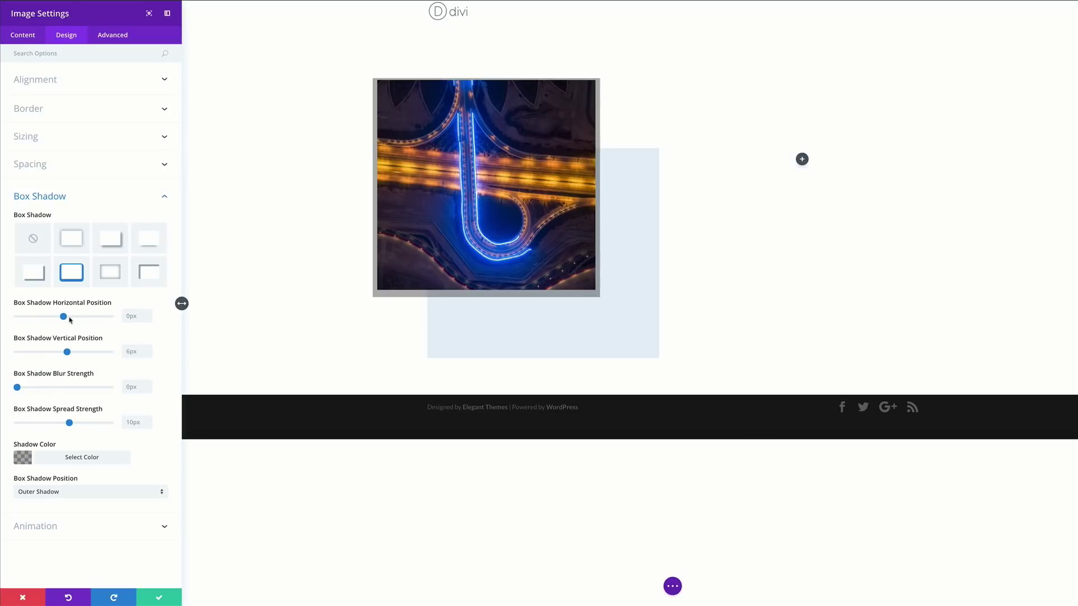
{"action": "left_click_drag", "start_coordinate": [64, 317], "coordinate": [110, 317]}
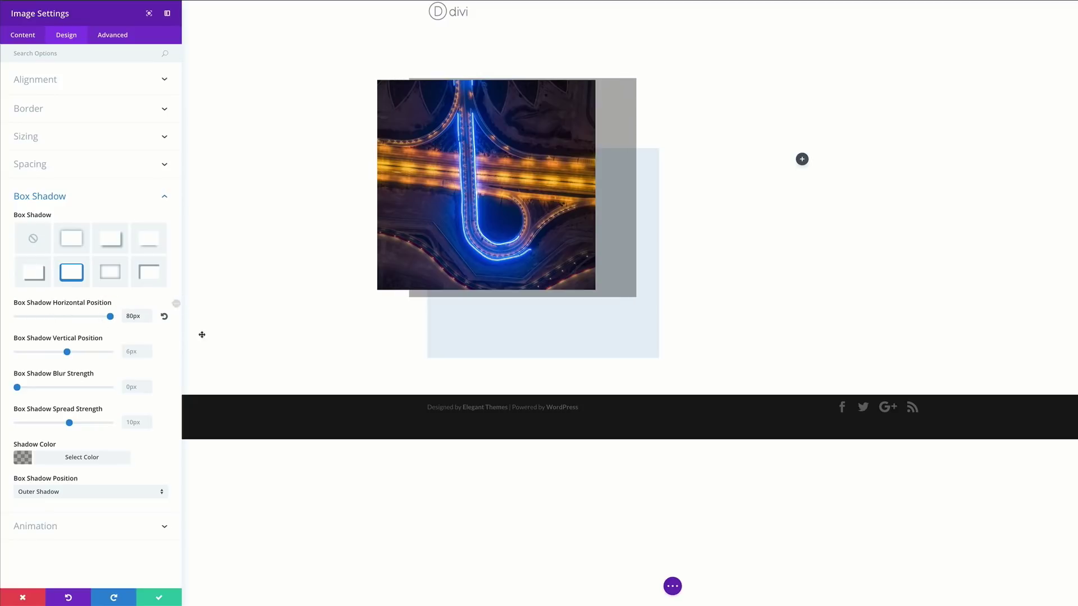
{"action": "left_click_drag", "start_coordinate": [67, 352], "coordinate": [115, 356]}
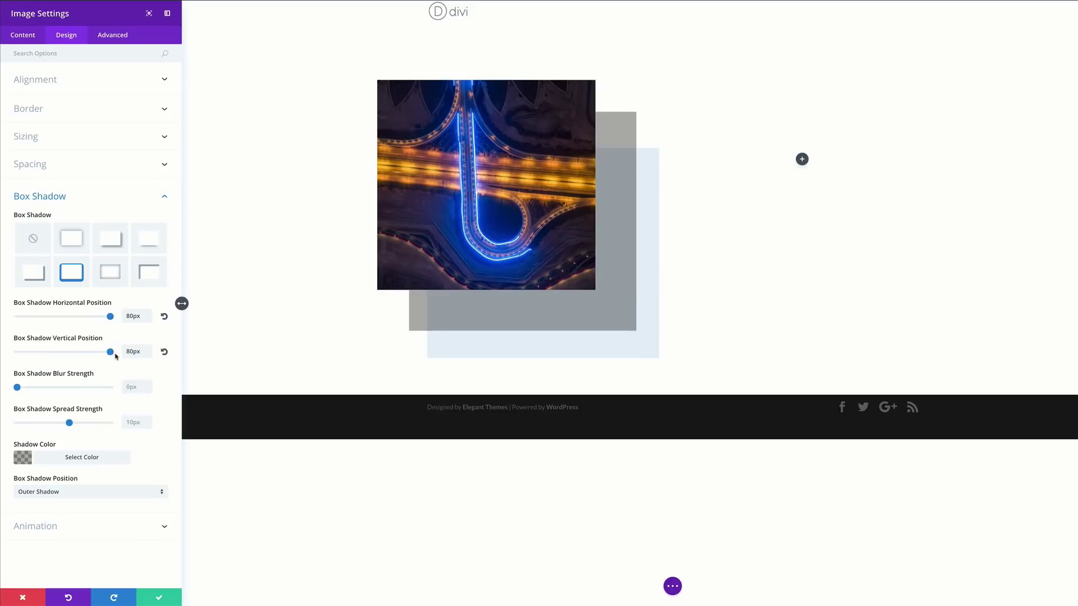
Step: Paste a semi-transparent light grey rgba value with red 173 as the image's shadow colour and save the module settings
{"action": "left_click", "coordinate": [23, 458]}
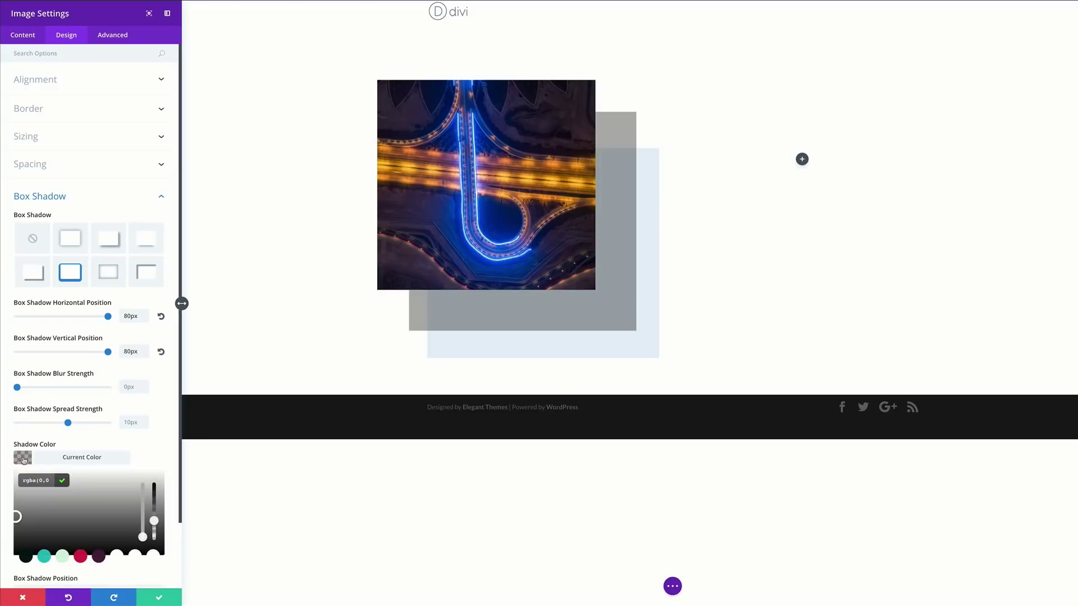
{"action": "left_click_drag", "start_coordinate": [40, 480], "coordinate": [47, 480]}
{"action": "key", "text": "ctrl+v"}
{"action": "scroll", "coordinate": [48, 485], "scroll_direction": "down", "scroll_amount": 2}
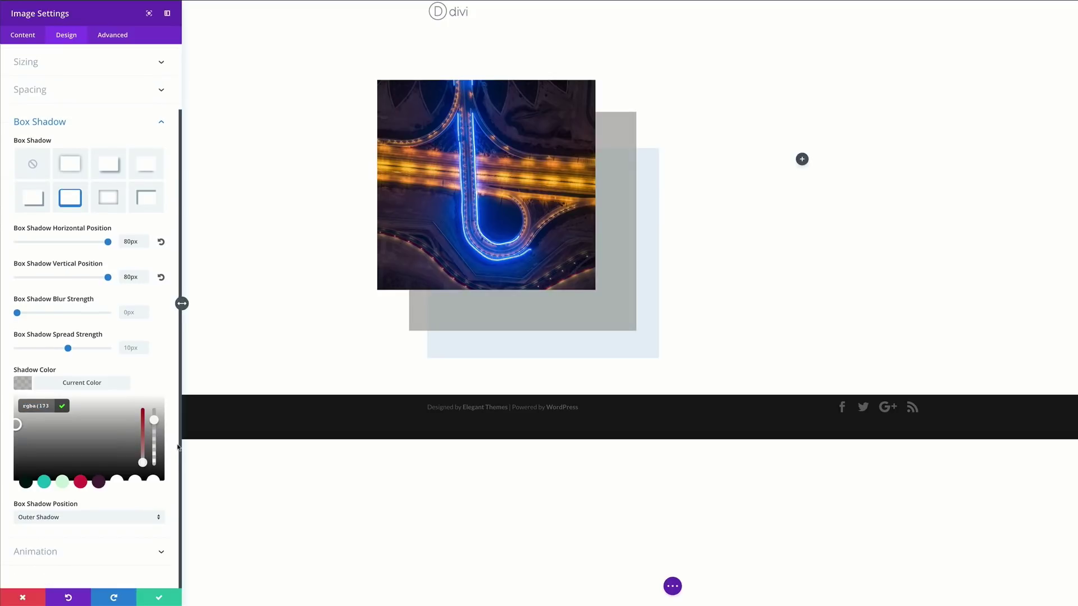
{"action": "left_click", "coordinate": [159, 598]}
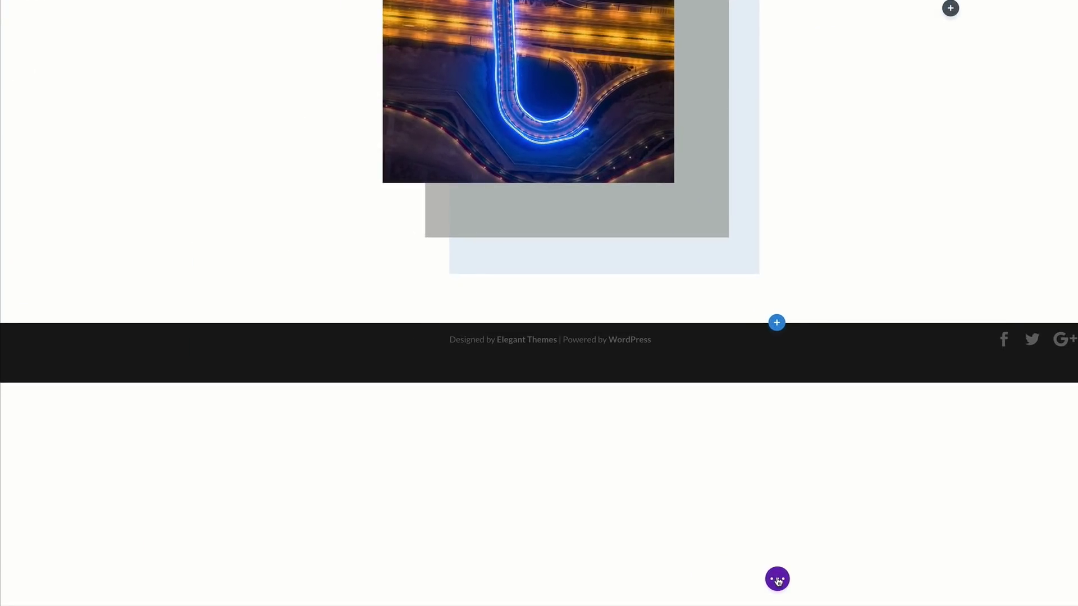
Step: Preview the image and its shadow in the phone layout and return to the desktop layout
{"action": "left_click", "coordinate": [777, 580]}
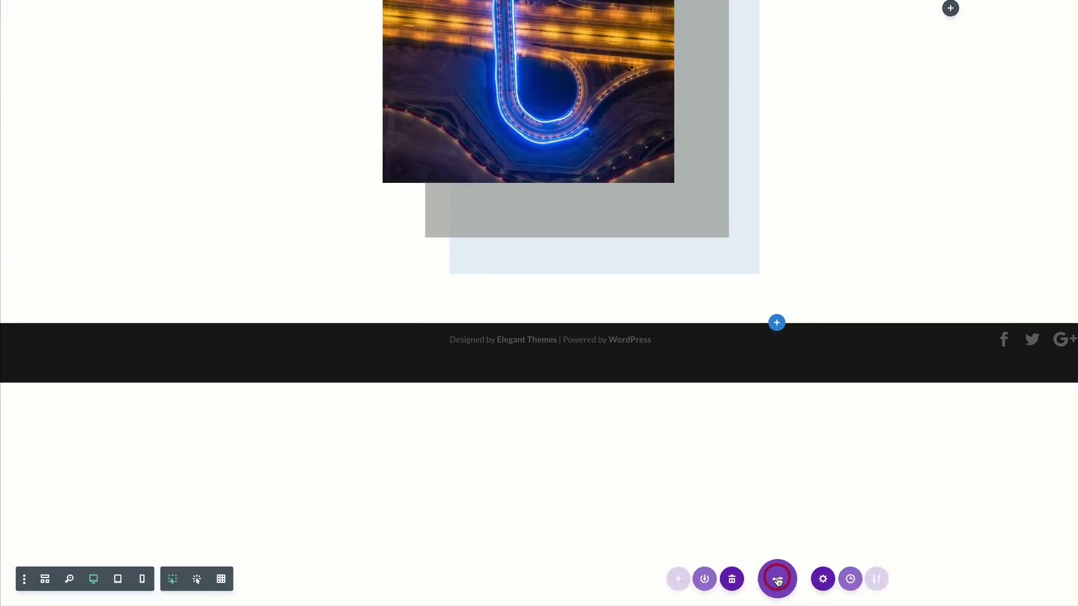
{"action": "left_click", "coordinate": [144, 584]}
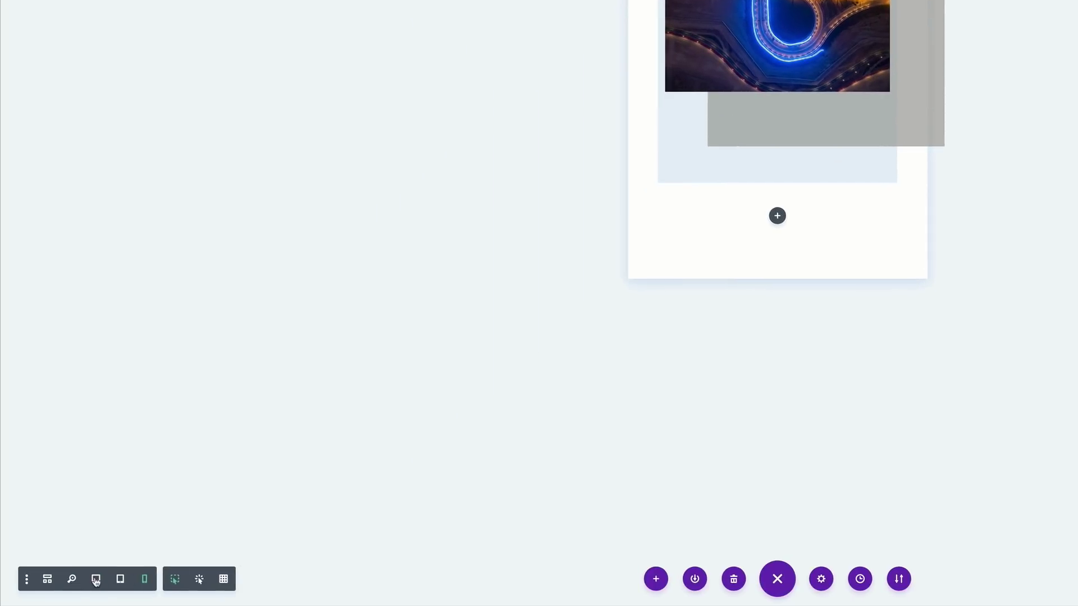
{"action": "left_click", "coordinate": [96, 580]}
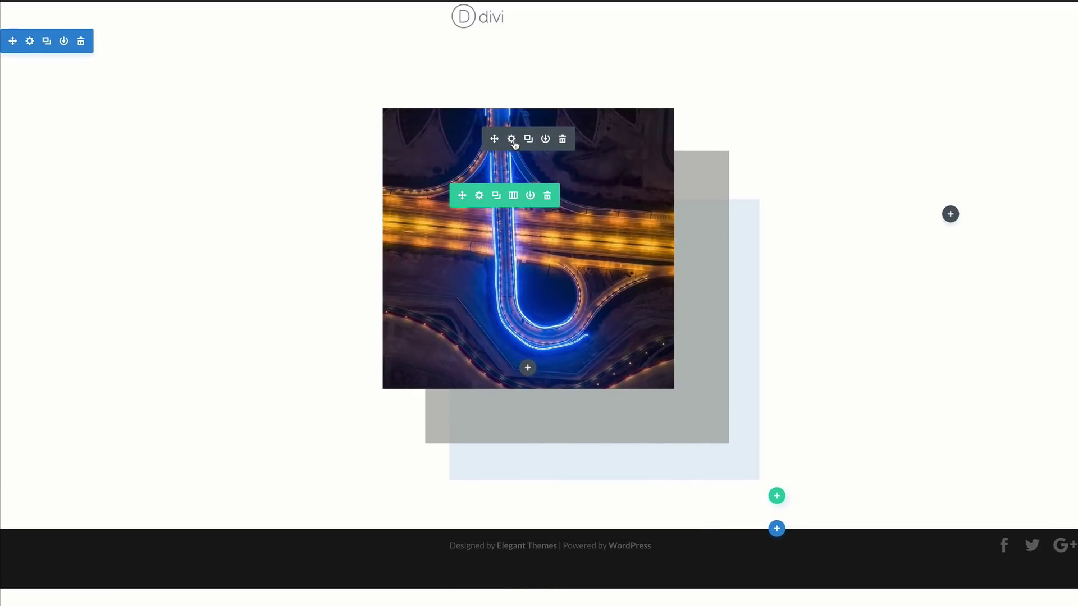
Step: Disable the image module on phones in its visibility settings and save the module
{"action": "left_click", "coordinate": [511, 139]}
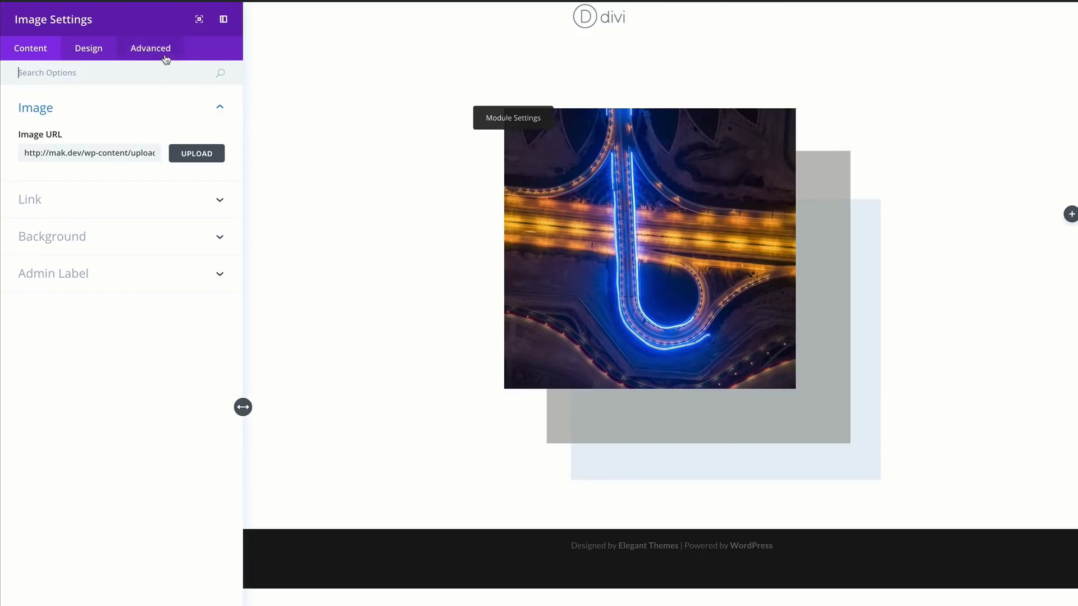
{"action": "left_click", "coordinate": [167, 58]}
{"action": "left_click", "coordinate": [92, 227]}
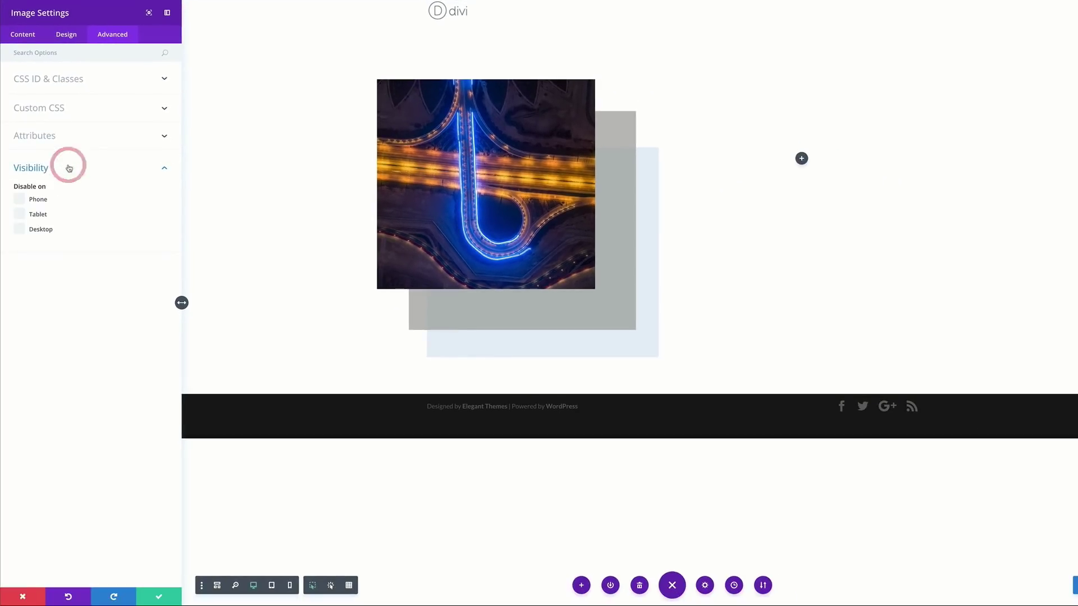
{"action": "left_click", "coordinate": [20, 199]}
{"action": "left_click", "coordinate": [158, 596]}
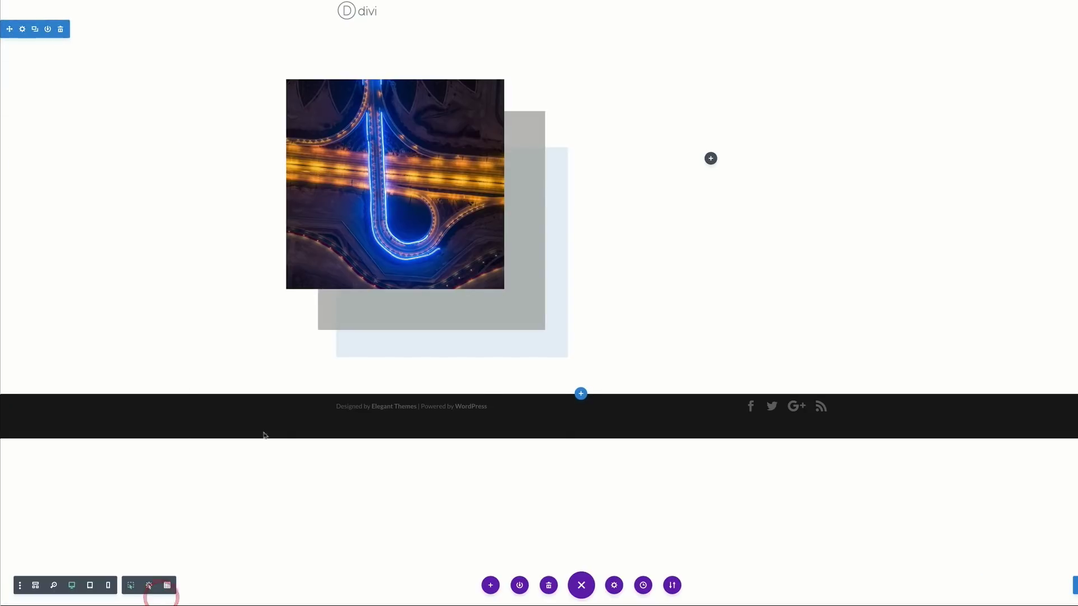
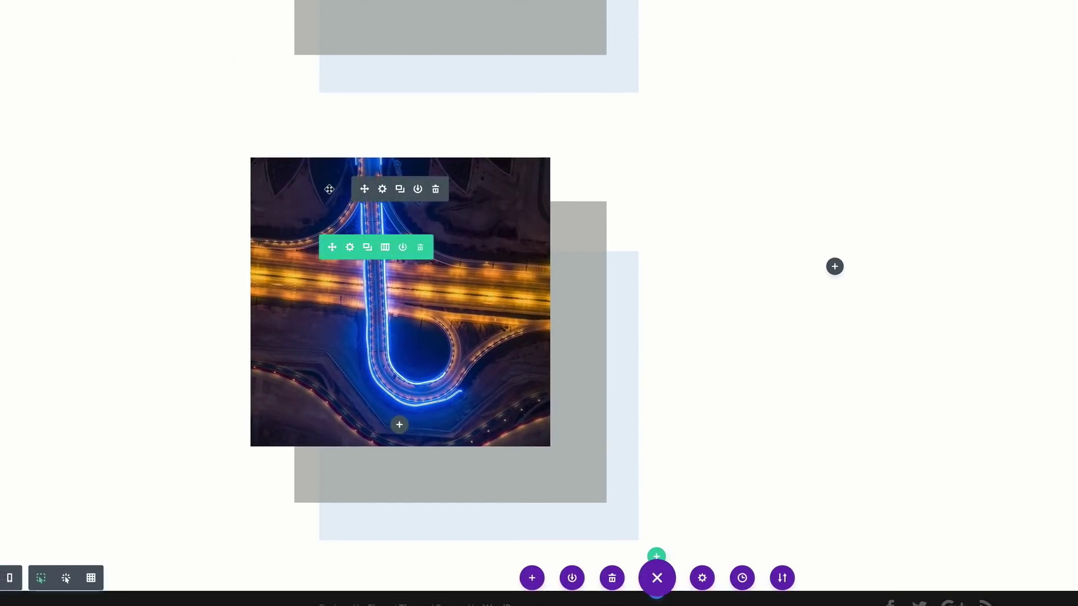
Step: Adjust the duplicated row's image shadow to 33px horizontal, 78px vertical and 6px spread, and check its shadow colour value
{"action": "left_click", "coordinate": [382, 190]}
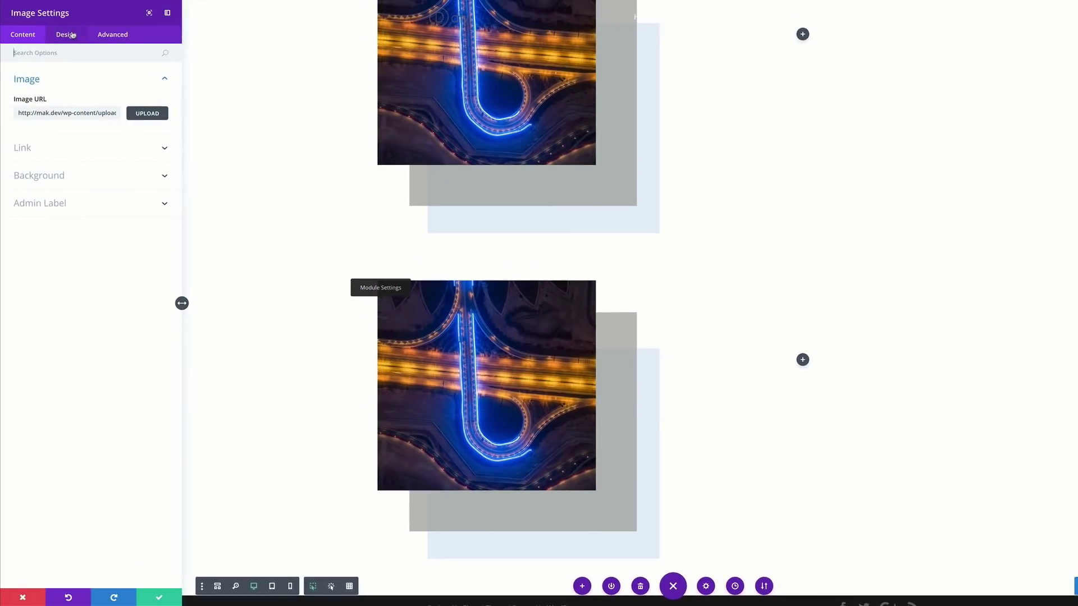
{"action": "left_click", "coordinate": [66, 34]}
{"action": "left_click", "coordinate": [62, 196]}
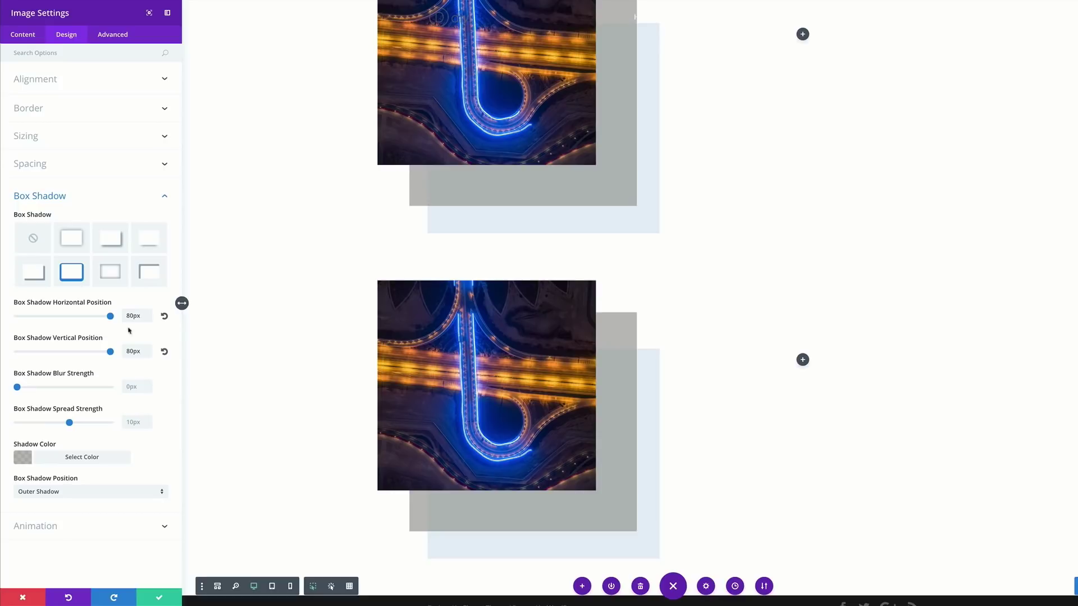
{"action": "left_click_drag", "start_coordinate": [110, 316], "coordinate": [83, 316]}
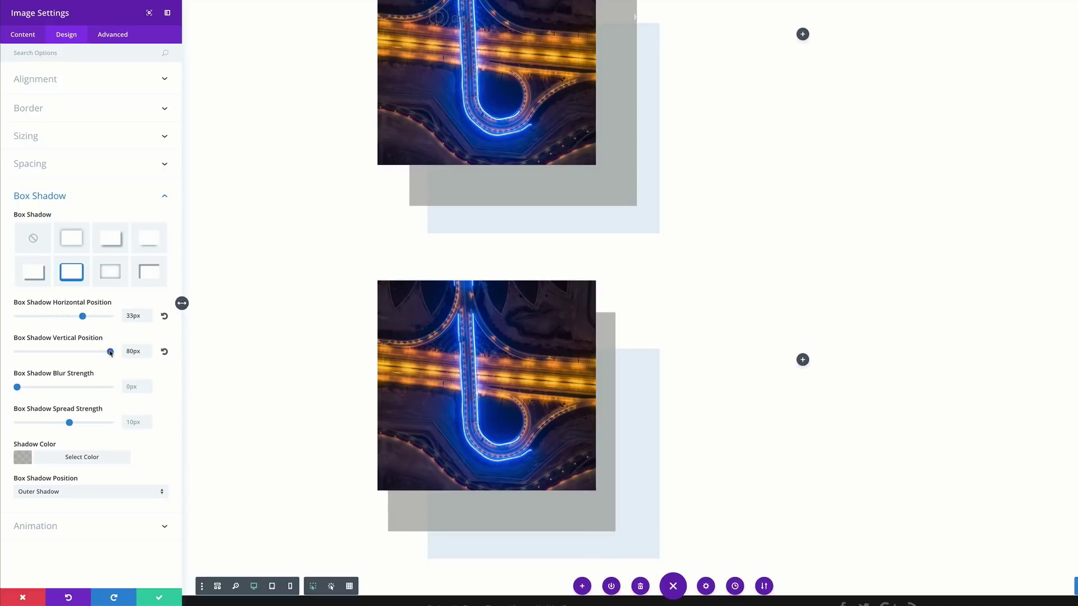
{"action": "left_click_drag", "start_coordinate": [110, 353], "coordinate": [109, 352]}
{"action": "left_click_drag", "start_coordinate": [71, 425], "coordinate": [67, 425]}
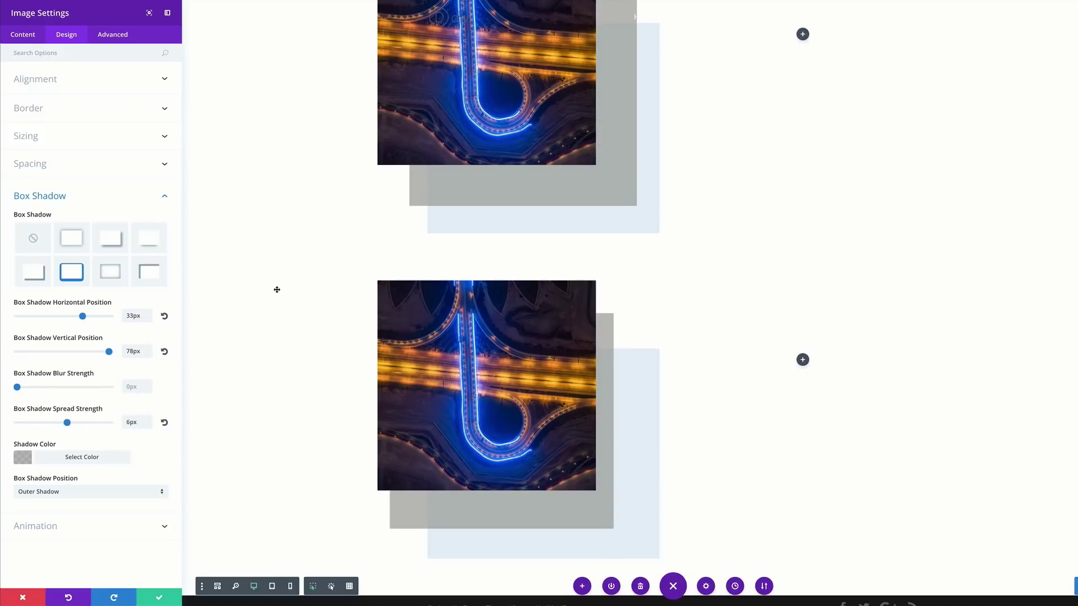
{"action": "left_click", "coordinate": [24, 460]}
{"action": "left_click_drag", "start_coordinate": [41, 481], "coordinate": [48, 481]}
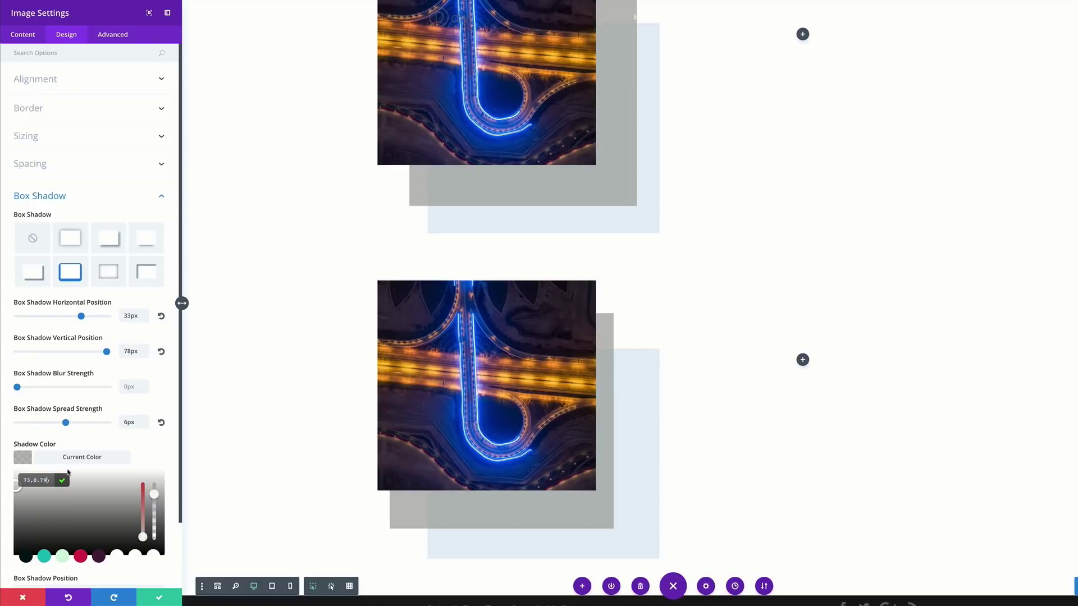
{"action": "left_click", "coordinate": [174, 446]}
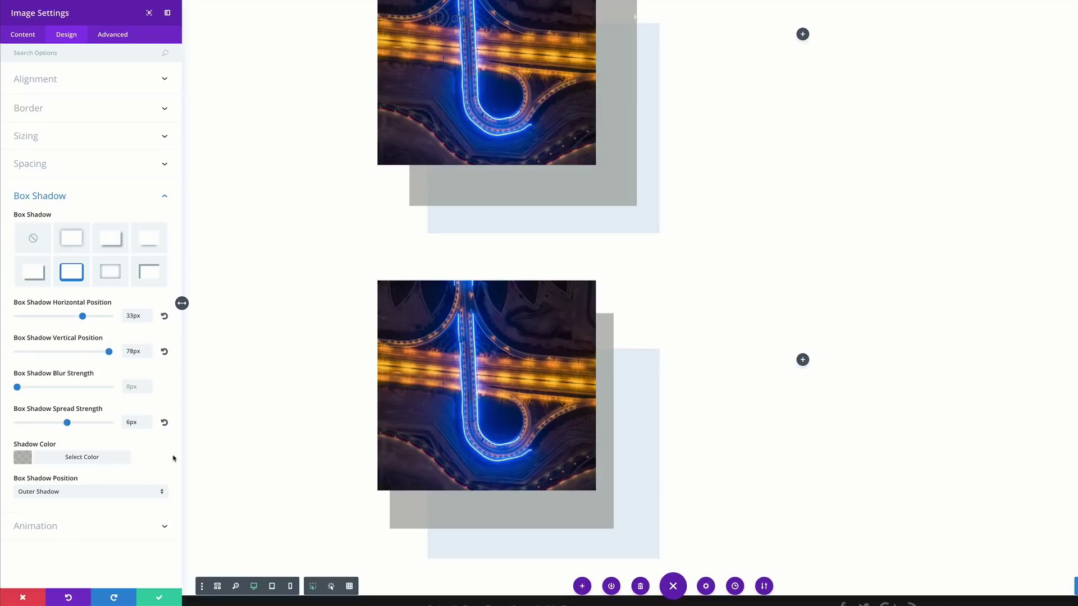
Step: Change the duplicated image's visibility so it is enabled on phone and disabled on tablet and desktop
{"action": "left_click", "coordinate": [116, 35]}
{"action": "left_click", "coordinate": [44, 164]}
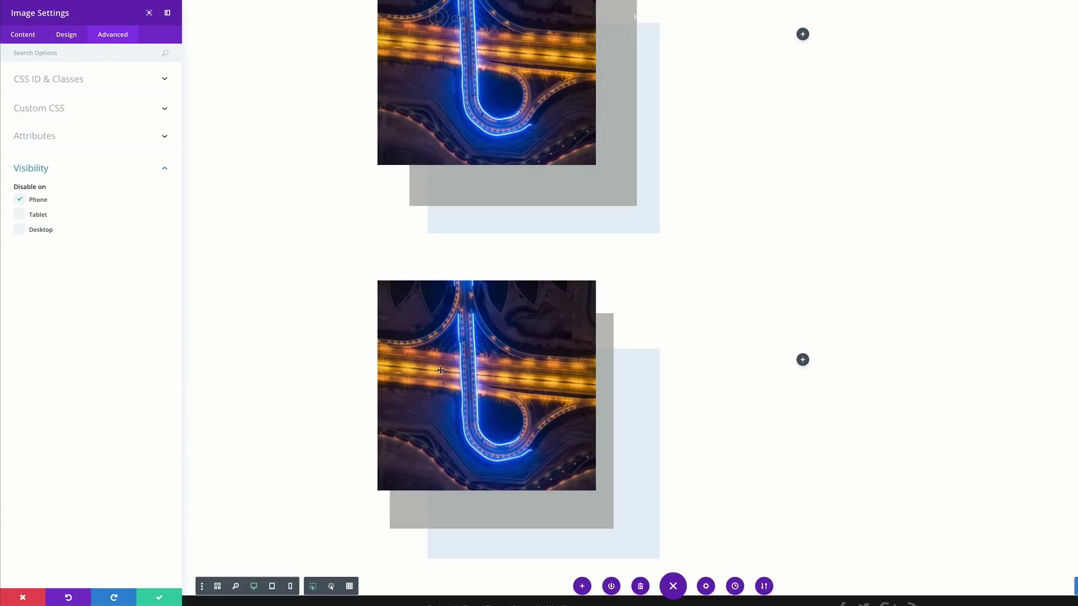
{"action": "left_click", "coordinate": [19, 200]}
{"action": "left_click", "coordinate": [21, 215]}
{"action": "left_click", "coordinate": [21, 230]}
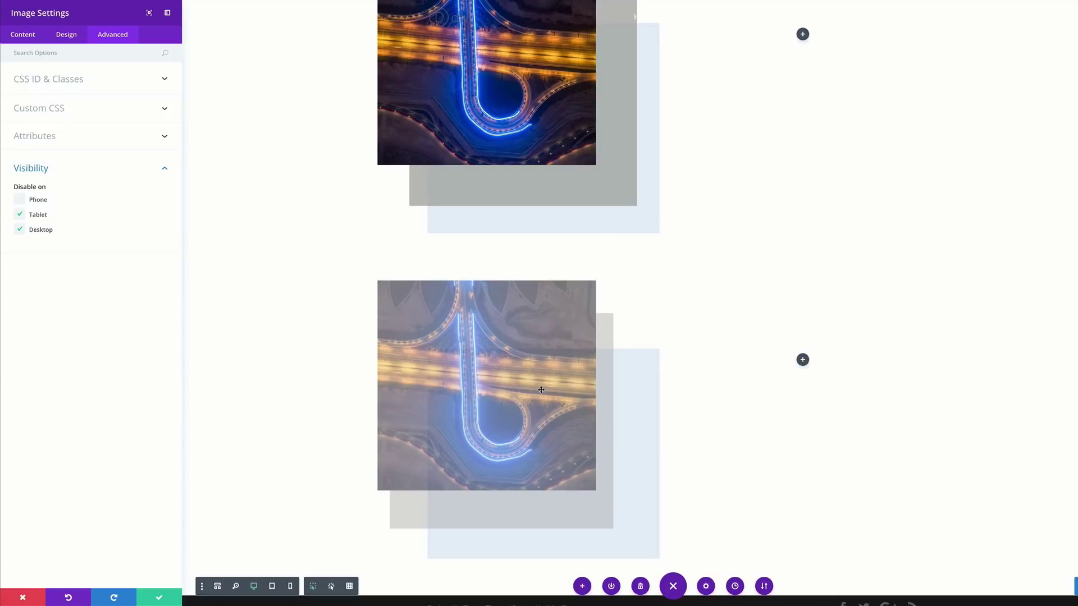
Step: Compare both image modules in the tablet and phone previews and save the duplicated image's settings
{"action": "scroll", "coordinate": [534, 399], "scroll_direction": "up", "scroll_amount": 2}
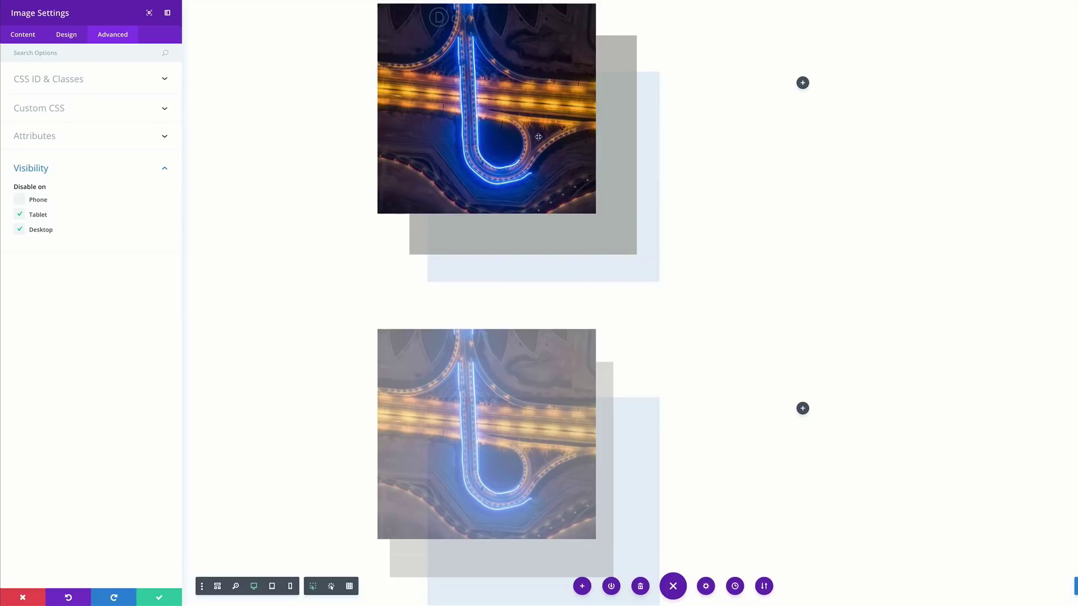
{"action": "scroll", "coordinate": [529, 122], "scroll_direction": "up", "scroll_amount": 1}
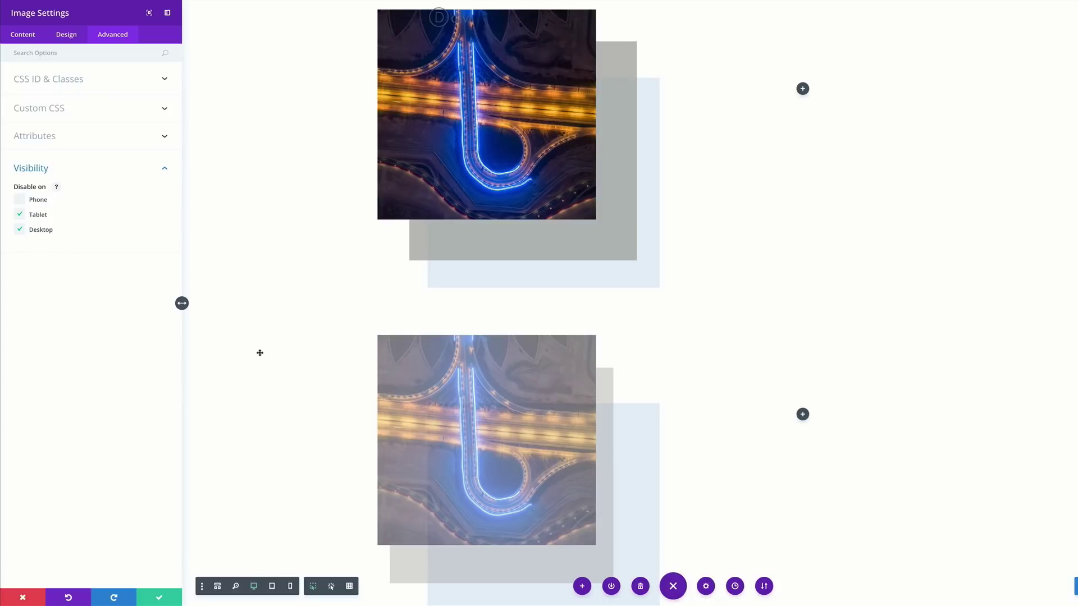
{"action": "scroll", "coordinate": [501, 368], "scroll_direction": "down", "scroll_amount": 2}
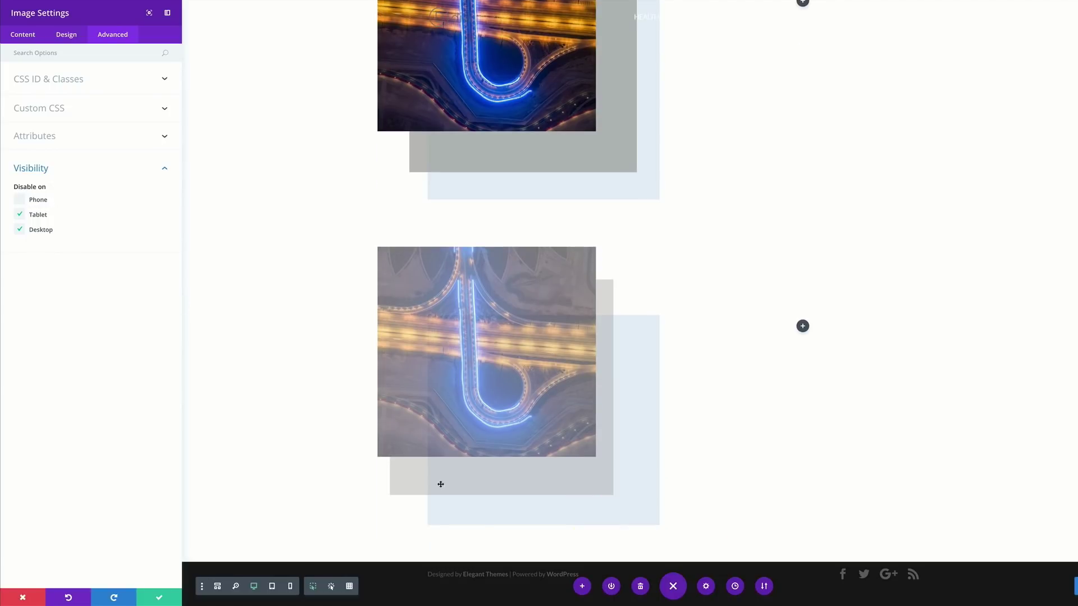
{"action": "left_click", "coordinate": [272, 586]}
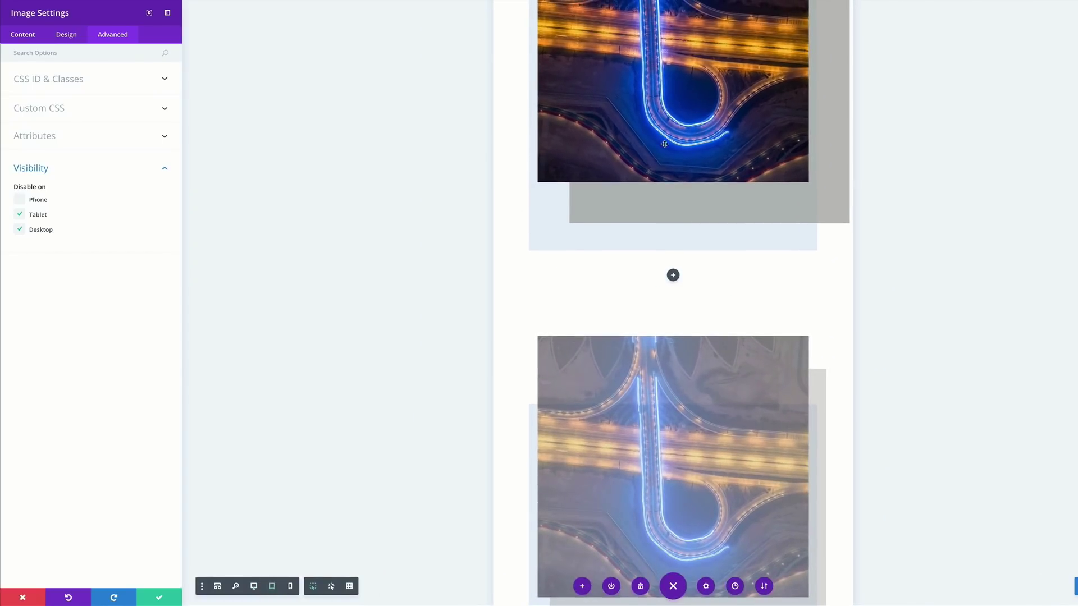
{"action": "scroll", "coordinate": [650, 247], "scroll_direction": "up", "scroll_amount": 2}
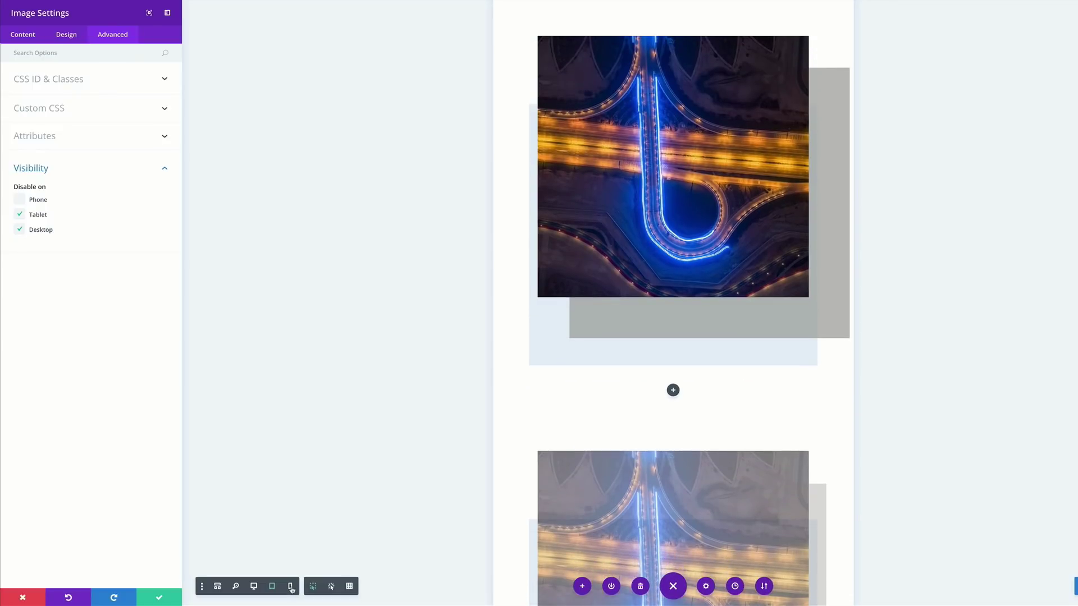
{"action": "left_click", "coordinate": [290, 586]}
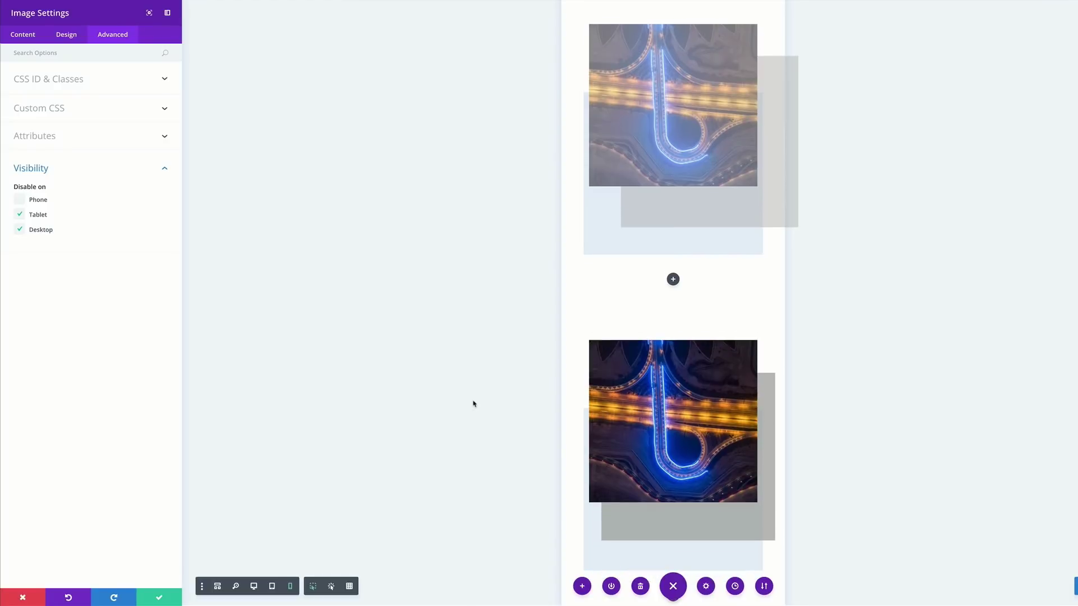
{"action": "scroll", "coordinate": [421, 191], "scroll_direction": "down", "scroll_amount": 1}
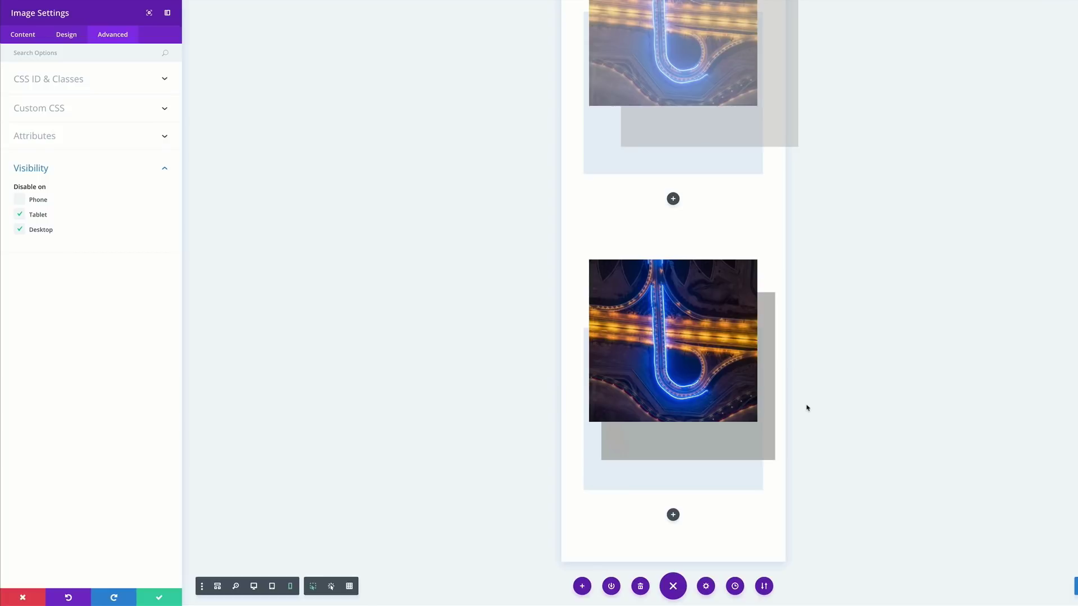
{"action": "left_click", "coordinate": [162, 598]}
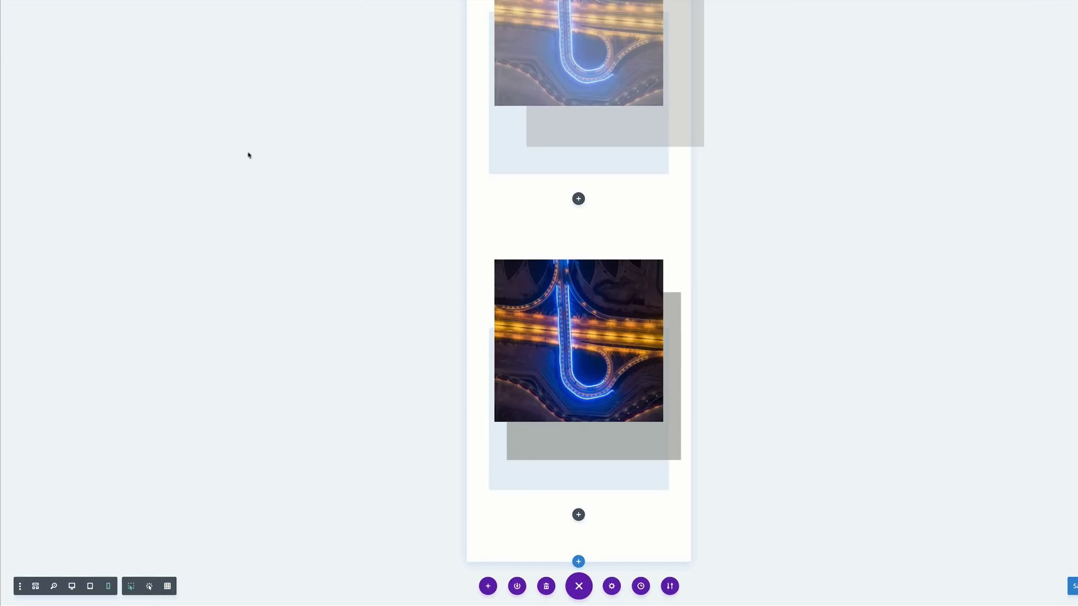
Step: In wireframe view, add a regular section below the existing one with a row of two equal columns
{"action": "left_click", "coordinate": [72, 586]}
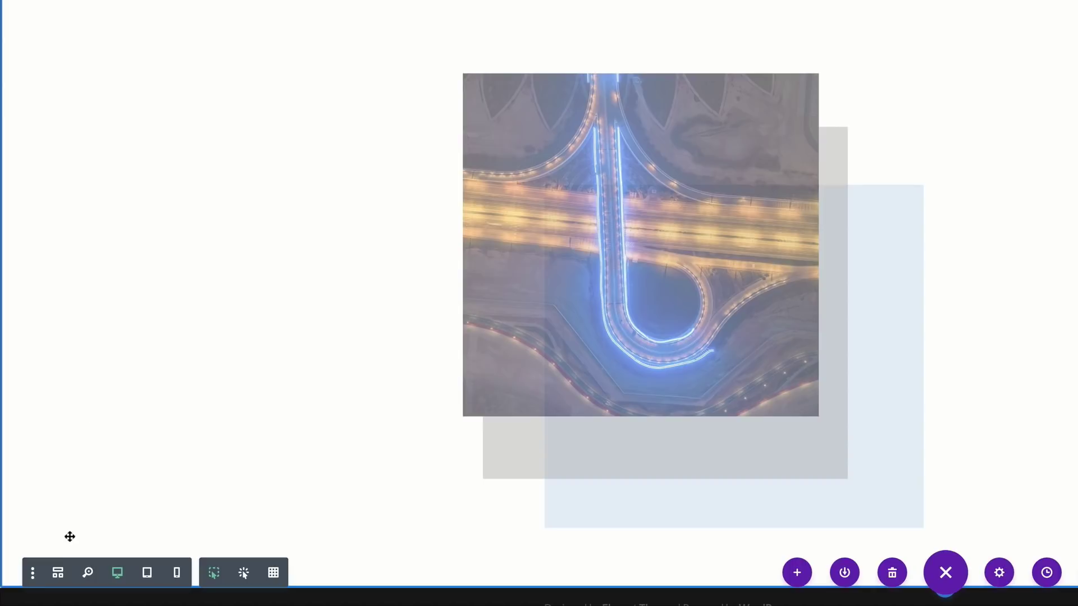
{"action": "left_click", "coordinate": [58, 573]}
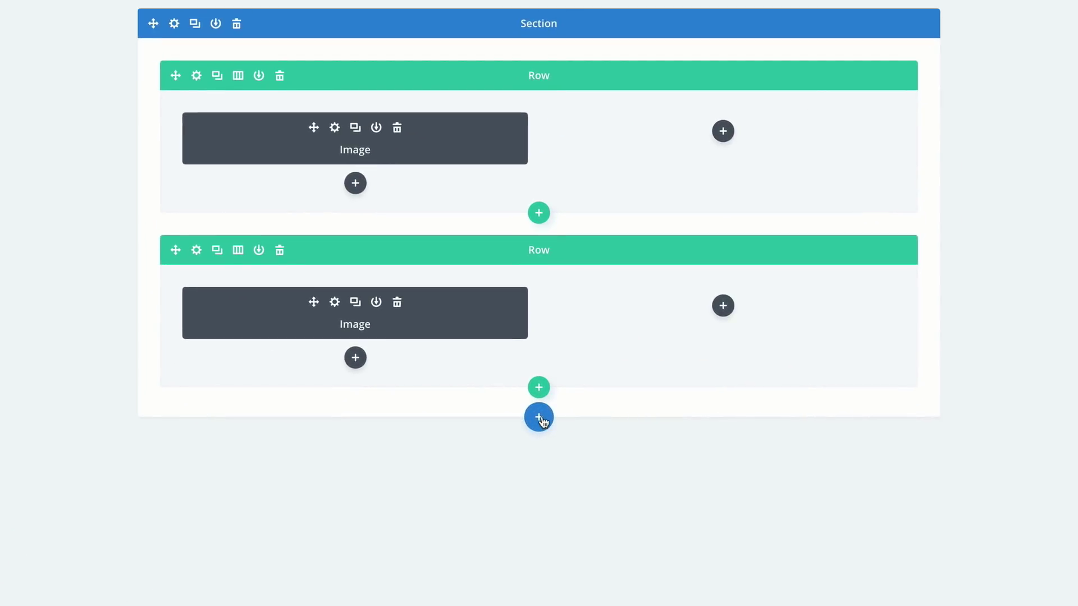
{"action": "left_click", "coordinate": [695, 287]}
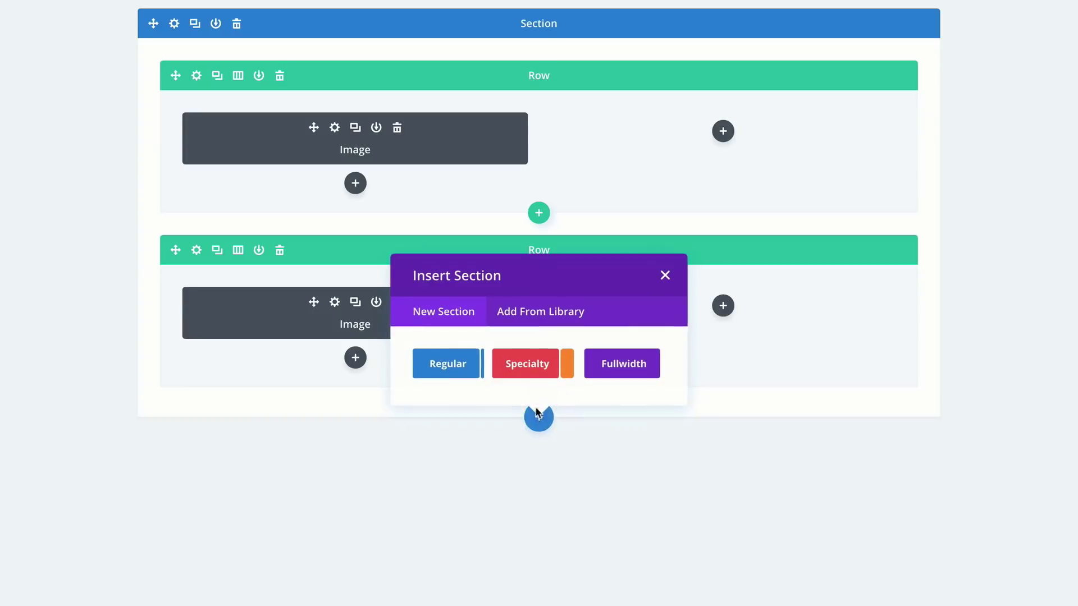
{"action": "left_click", "coordinate": [459, 371]}
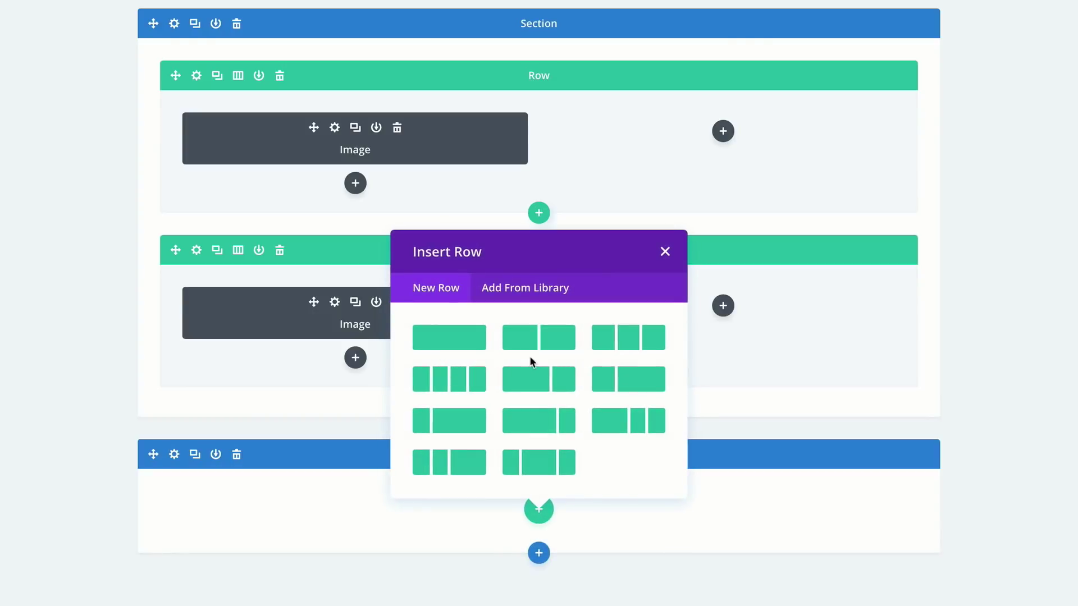
{"action": "left_click", "coordinate": [538, 340]}
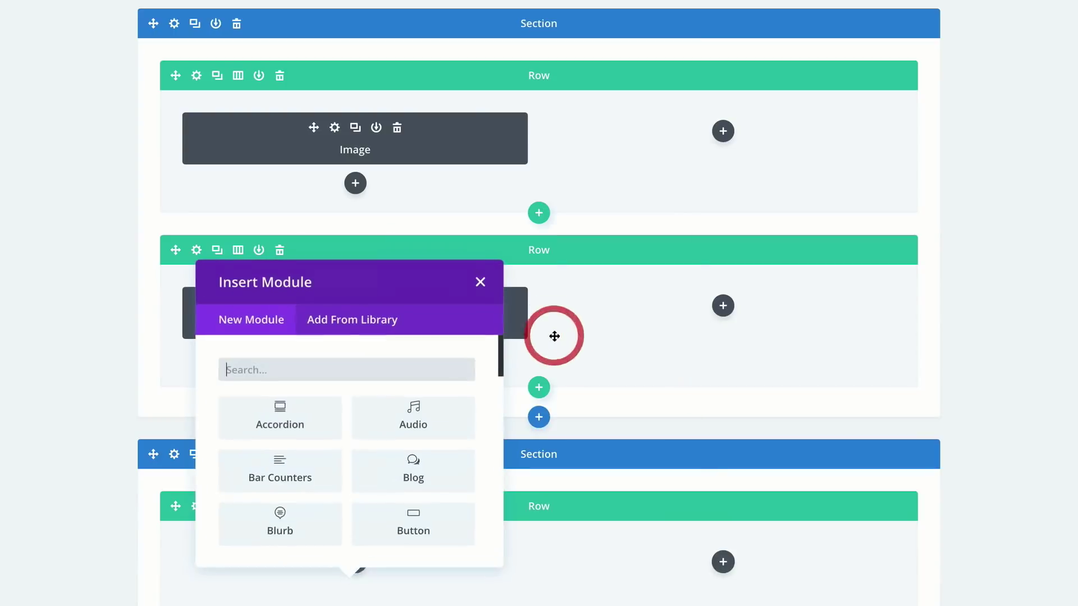
Step: Dismiss the module chooser and switch from the wireframe to the desktop view of the new two-column row
{"action": "left_click", "coordinate": [475, 281]}
{"action": "scroll", "coordinate": [408, 475], "scroll_direction": "down", "scroll_amount": 1}
{"action": "scroll", "coordinate": [408, 476], "scroll_direction": "down", "scroll_amount": 3}
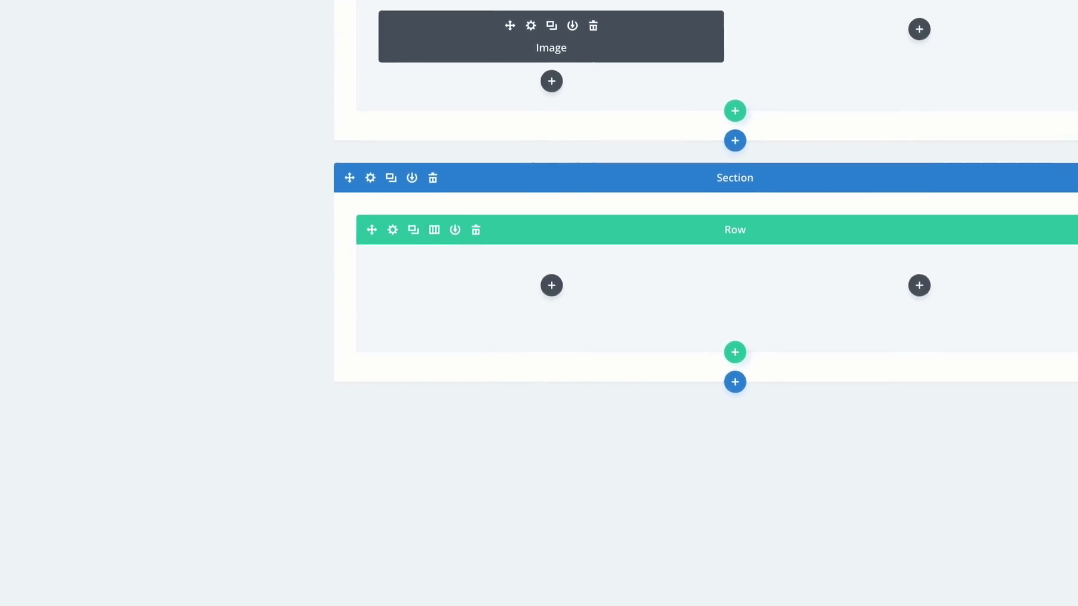
{"action": "left_click", "coordinate": [118, 574]}
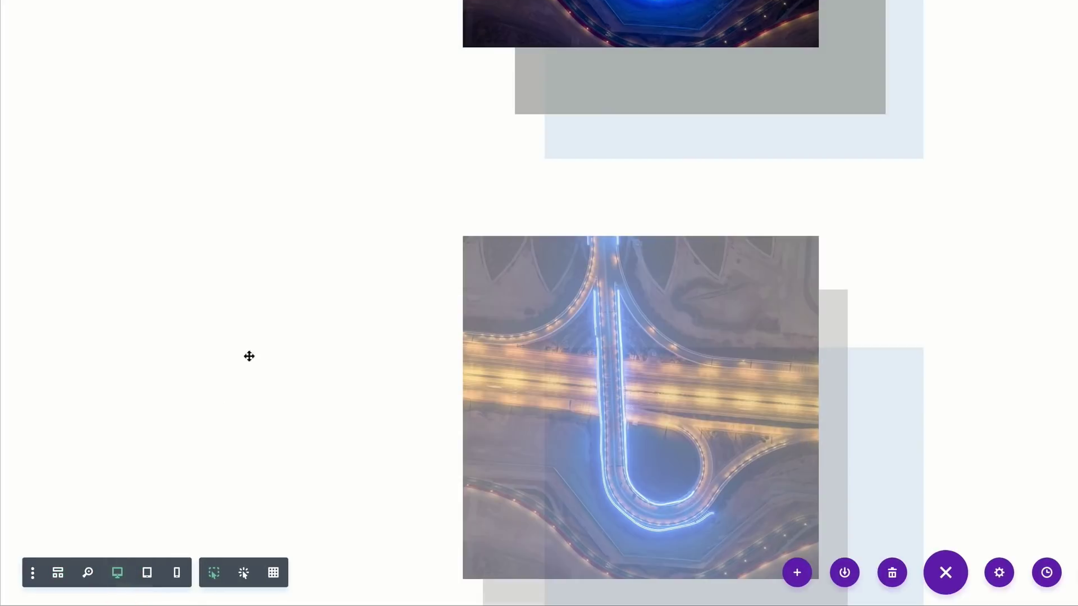
{"action": "scroll", "coordinate": [227, 407], "scroll_direction": "down", "scroll_amount": 8}
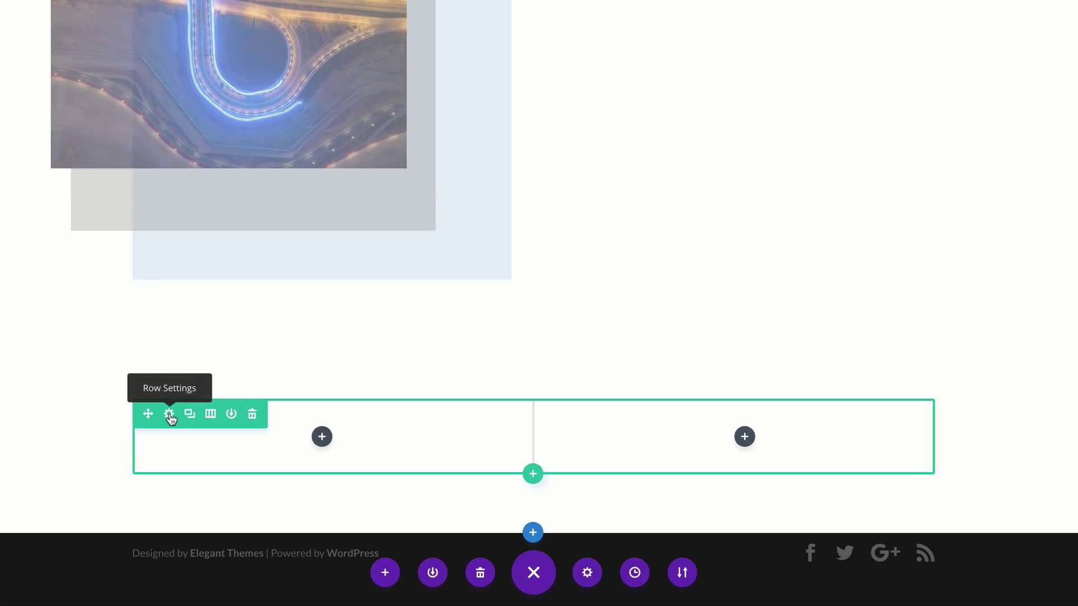
Step: Give the new row a gradient background and set its first colour to a semi-transparent yellow with 0.55 opacity
{"action": "left_click", "coordinate": [169, 414]}
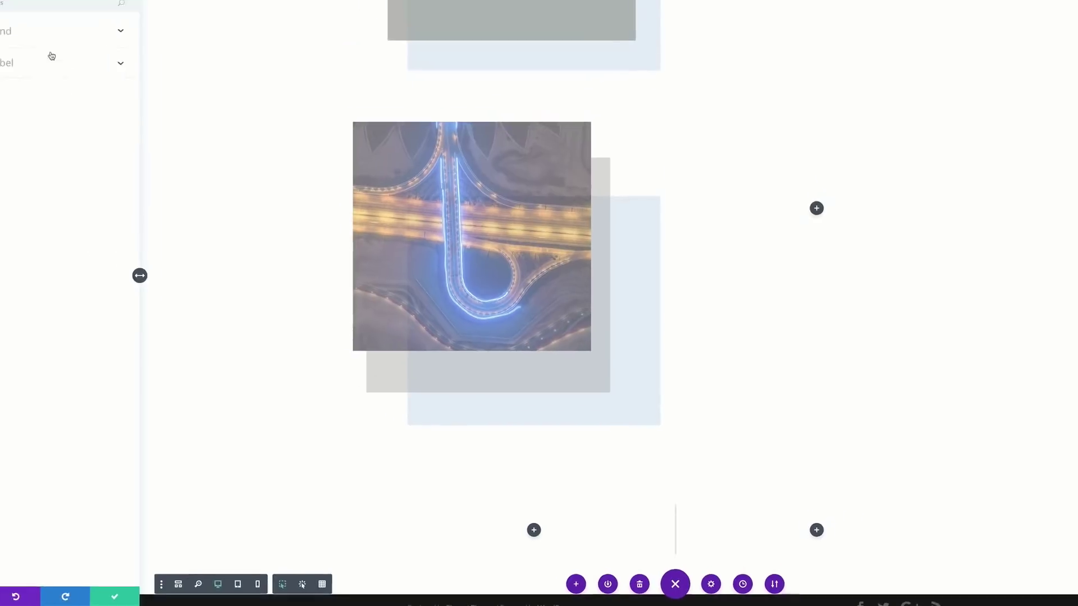
{"action": "left_click", "coordinate": [103, 84]}
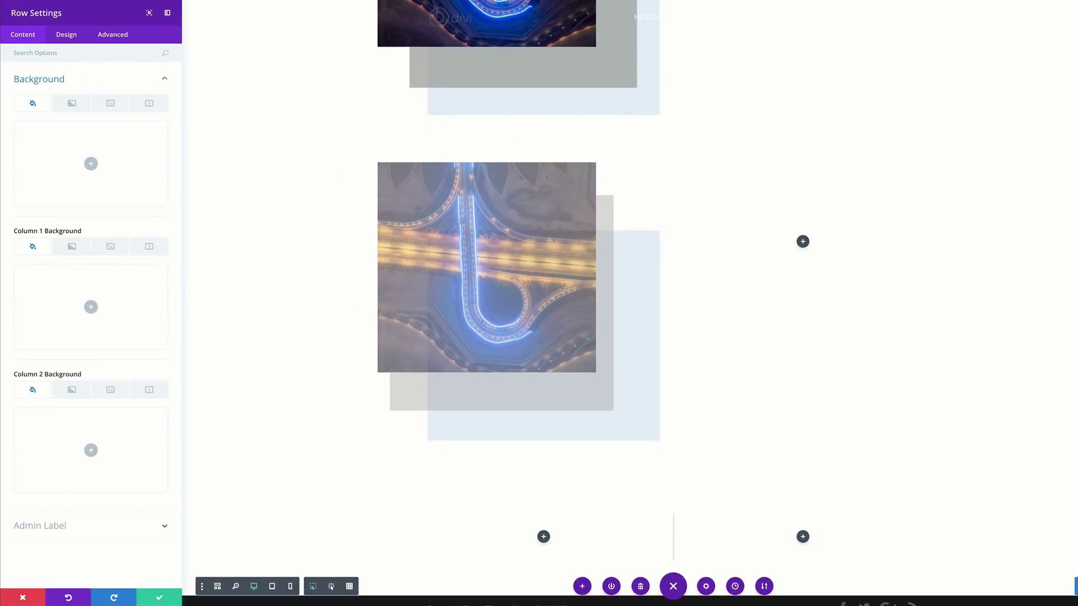
{"action": "left_click", "coordinate": [73, 105]}
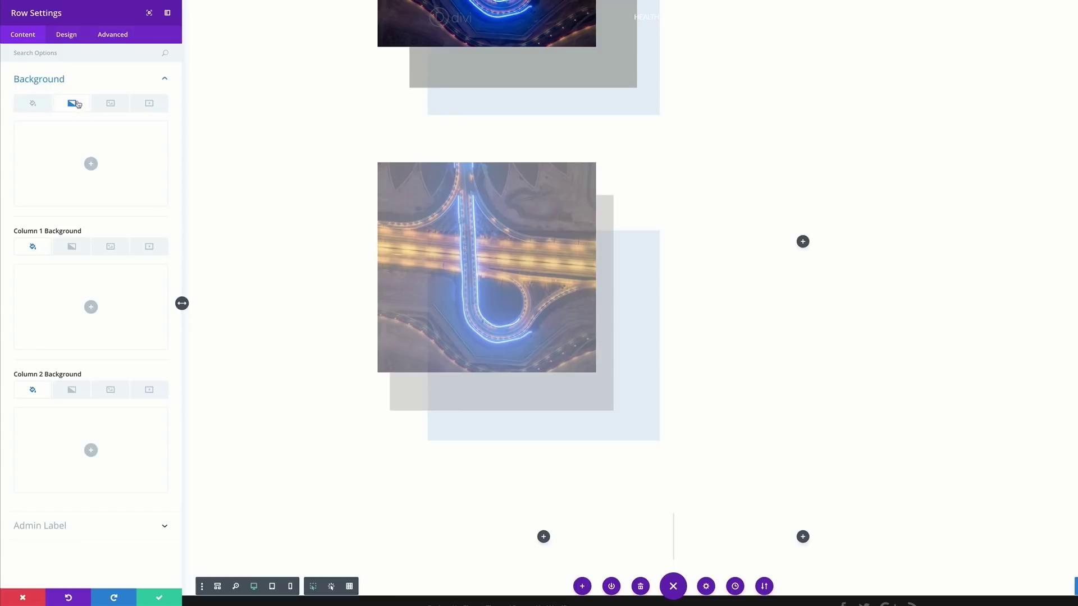
{"action": "left_click", "coordinate": [91, 164]}
{"action": "left_click", "coordinate": [24, 224]}
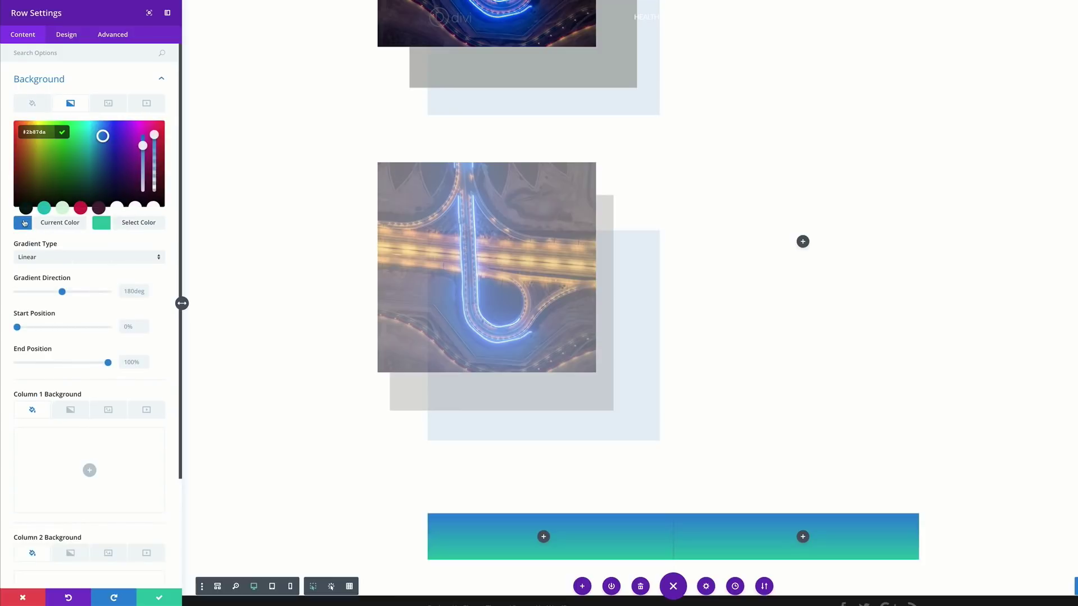
{"action": "left_click_drag", "start_coordinate": [154, 135], "coordinate": [154, 146]}
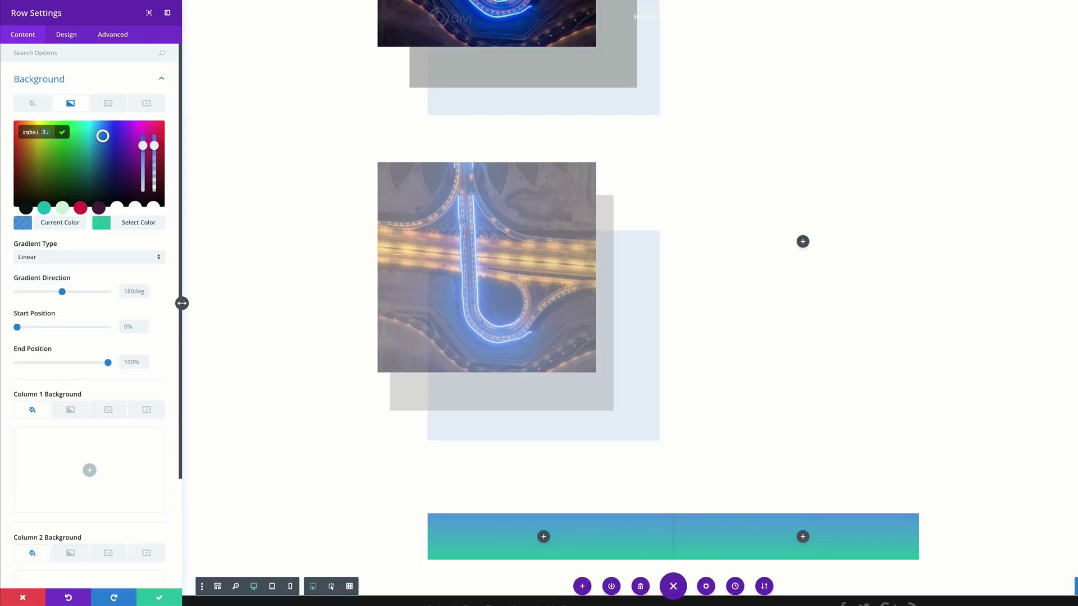
{"action": "key", "text": "ctrl+a"}
{"action": "key", "text": "ctrl+v"}
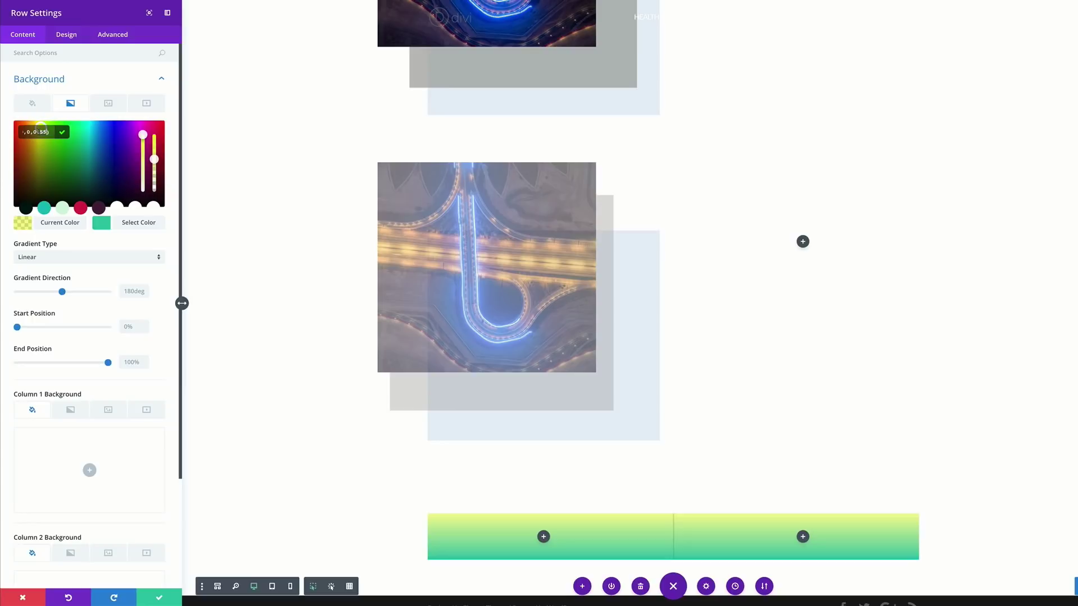
Step: Replace the row gradient's second colour with fully transparent white
{"action": "left_click", "coordinate": [104, 226]}
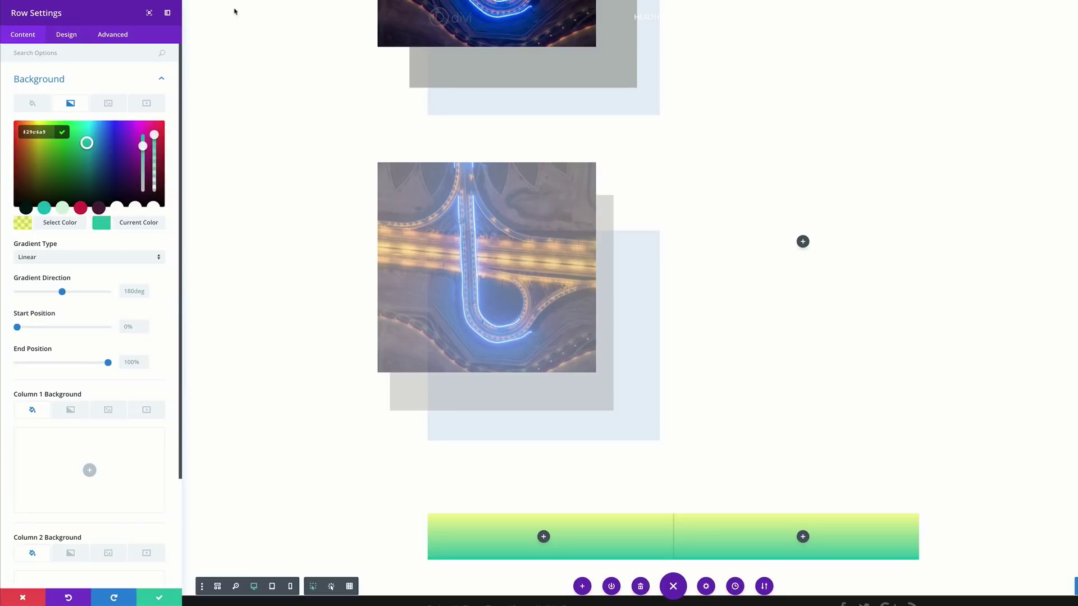
{"action": "left_click", "coordinate": [101, 225]}
{"action": "left_click", "coordinate": [101, 225]}
{"action": "left_click_drag", "start_coordinate": [154, 136], "coordinate": [153, 148]}
{"action": "left_click_drag", "start_coordinate": [48, 132], "coordinate": [38, 132]}
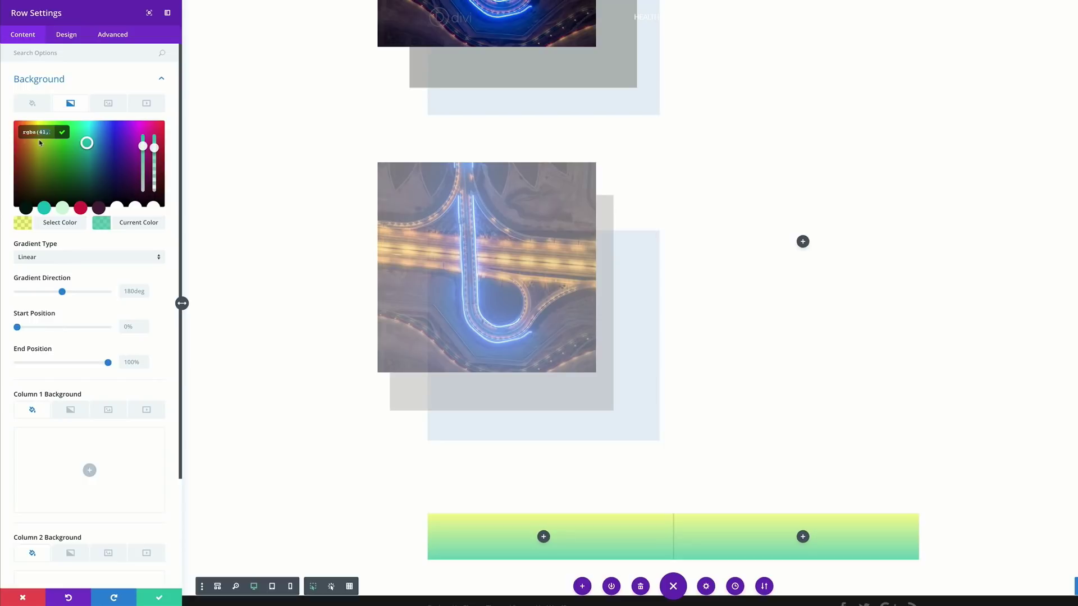
{"action": "key", "text": "ctrl+v"}
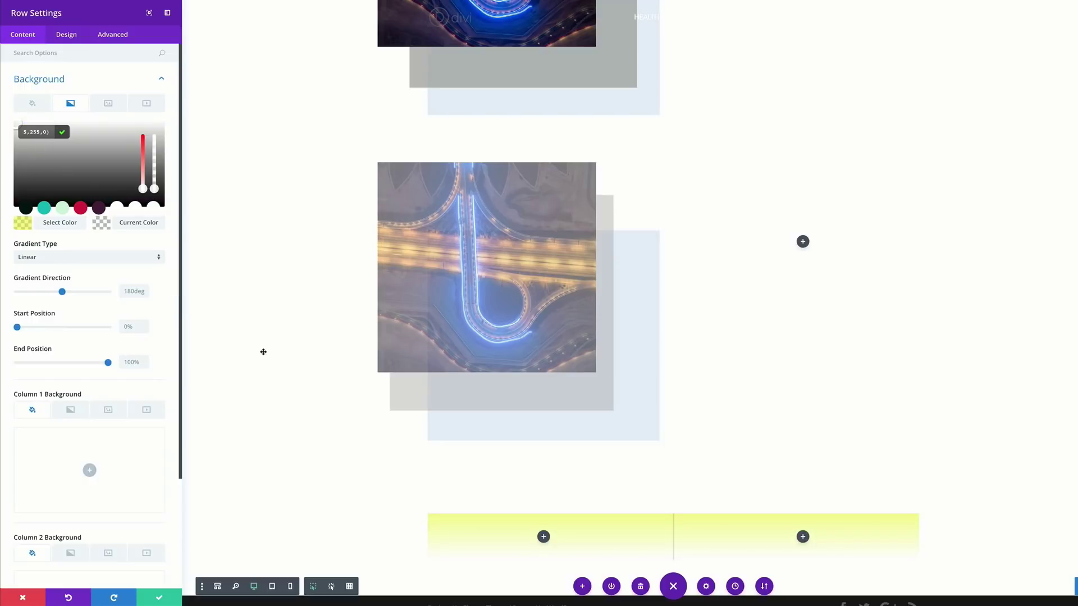
{"action": "scroll", "coordinate": [263, 352], "scroll_direction": "down", "scroll_amount": 1}
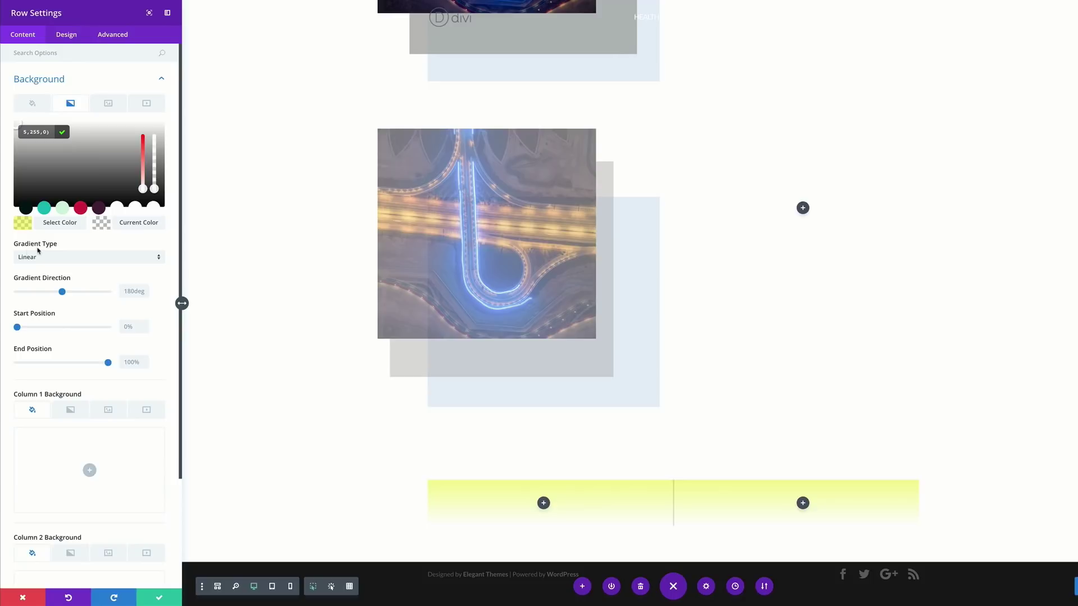
Step: Change the row's gradient type to Radial, with a start position of 50% and an end position of 51%
{"action": "left_click", "coordinate": [64, 257]}
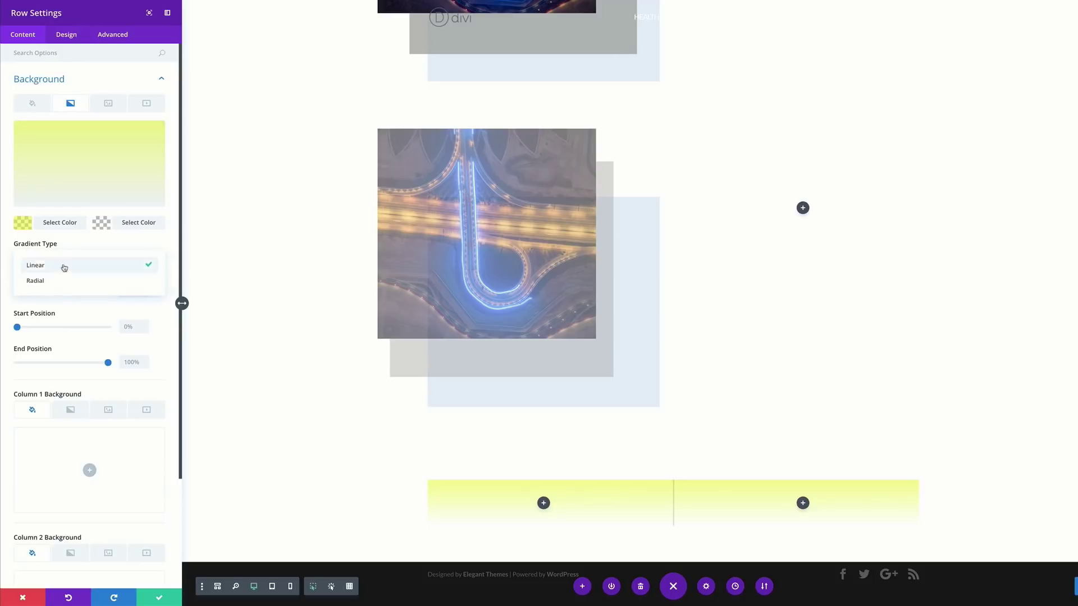
{"action": "left_click", "coordinate": [50, 282]}
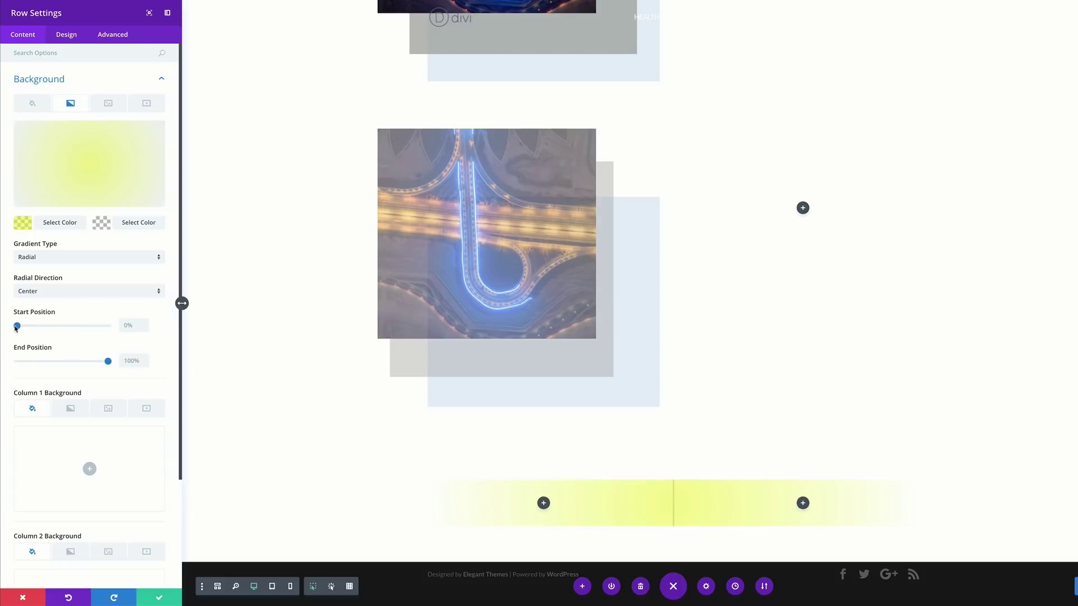
{"action": "left_click_drag", "start_coordinate": [17, 327], "coordinate": [62, 327]}
{"action": "left_click_drag", "start_coordinate": [110, 363], "coordinate": [64, 364]}
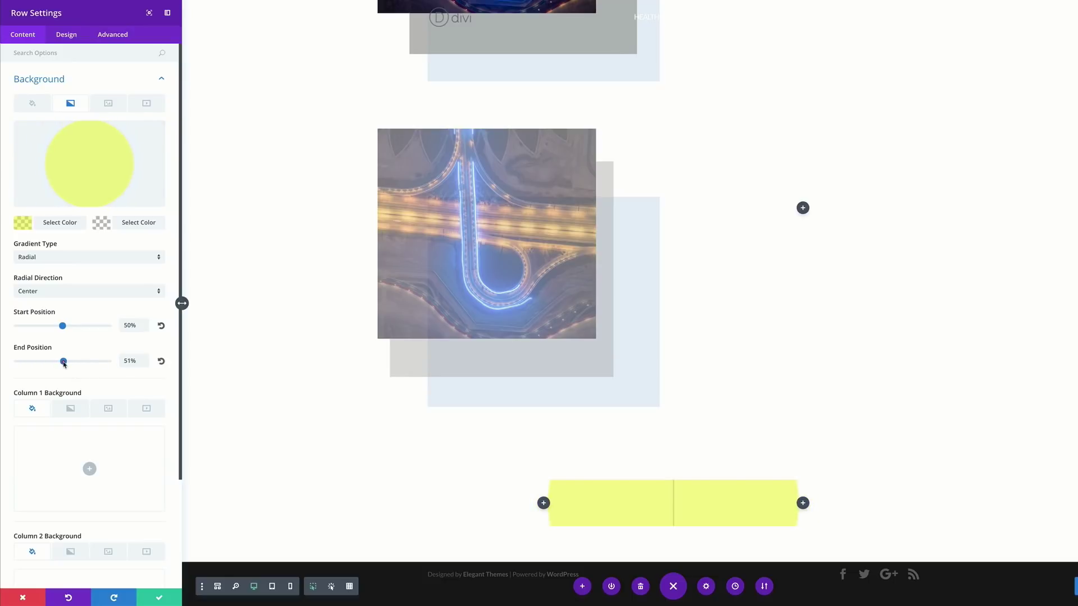
Step: Make the row fullwidth, set column 2's top padding to 200, and save the row settings
{"action": "left_click", "coordinate": [67, 36]}
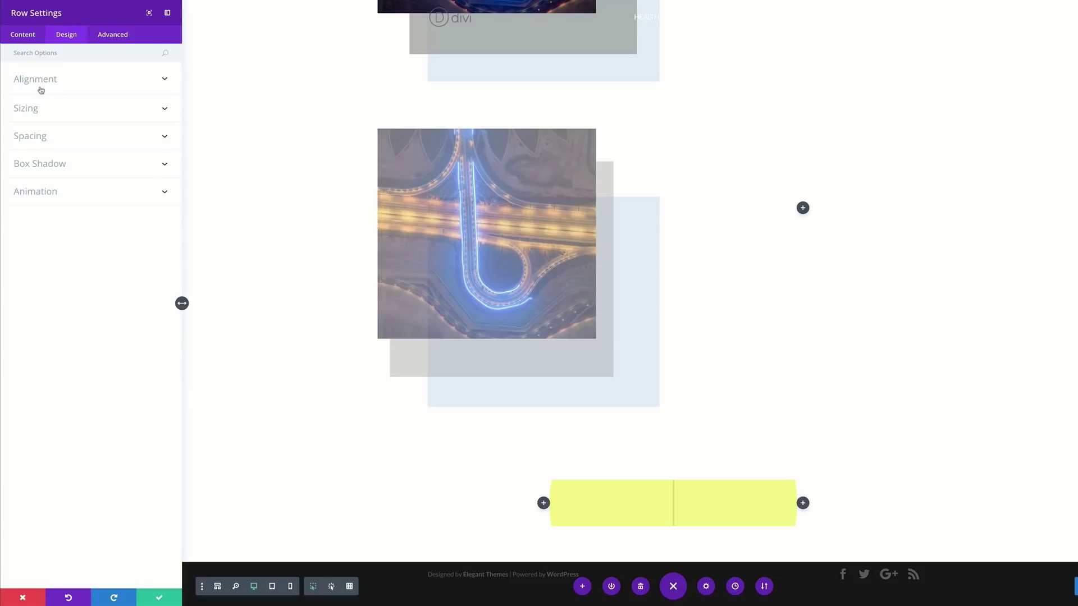
{"action": "left_click", "coordinate": [36, 109]}
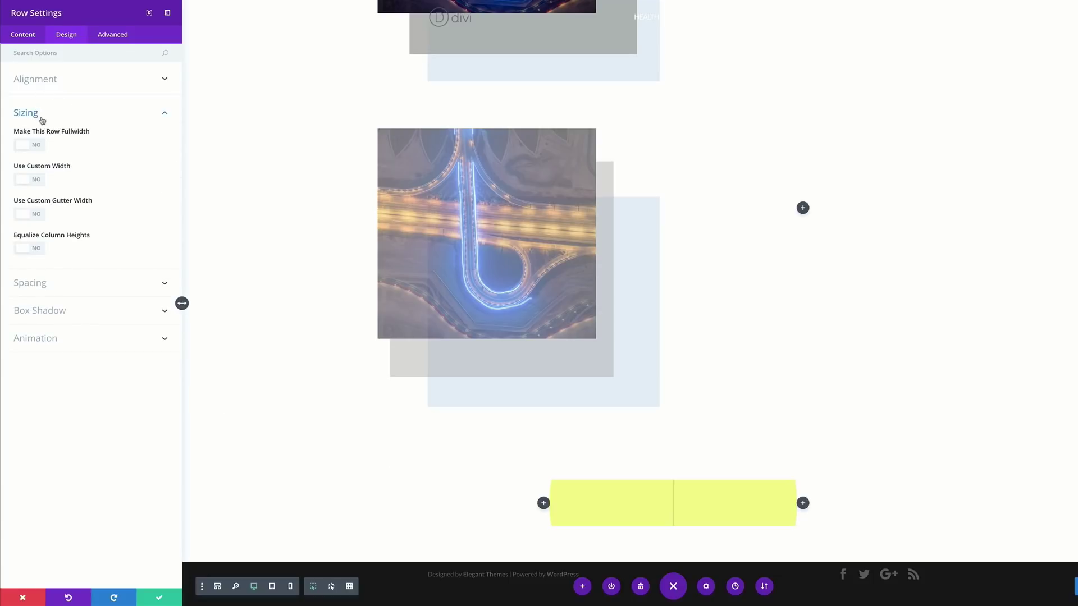
{"action": "left_click", "coordinate": [36, 147]}
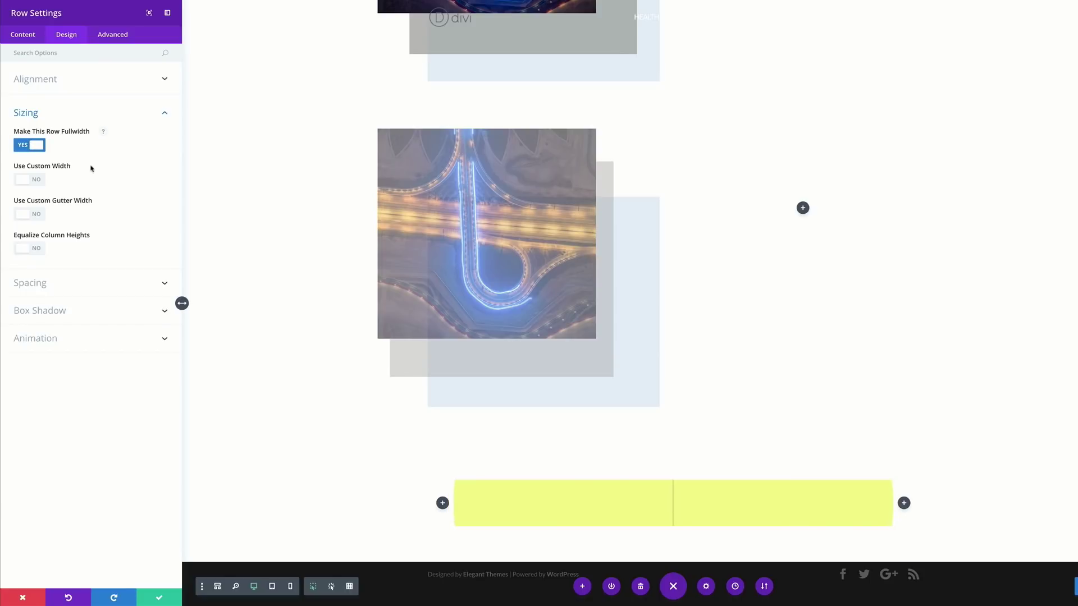
{"action": "left_click", "coordinate": [38, 285]}
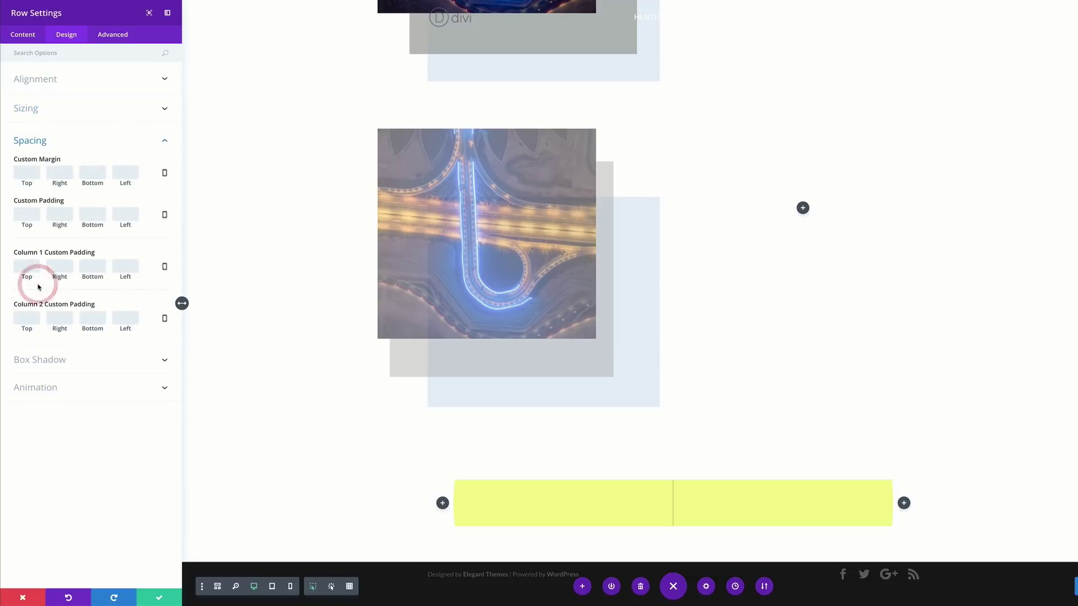
{"action": "left_click", "coordinate": [27, 319]}
{"action": "type", "text": "200"}
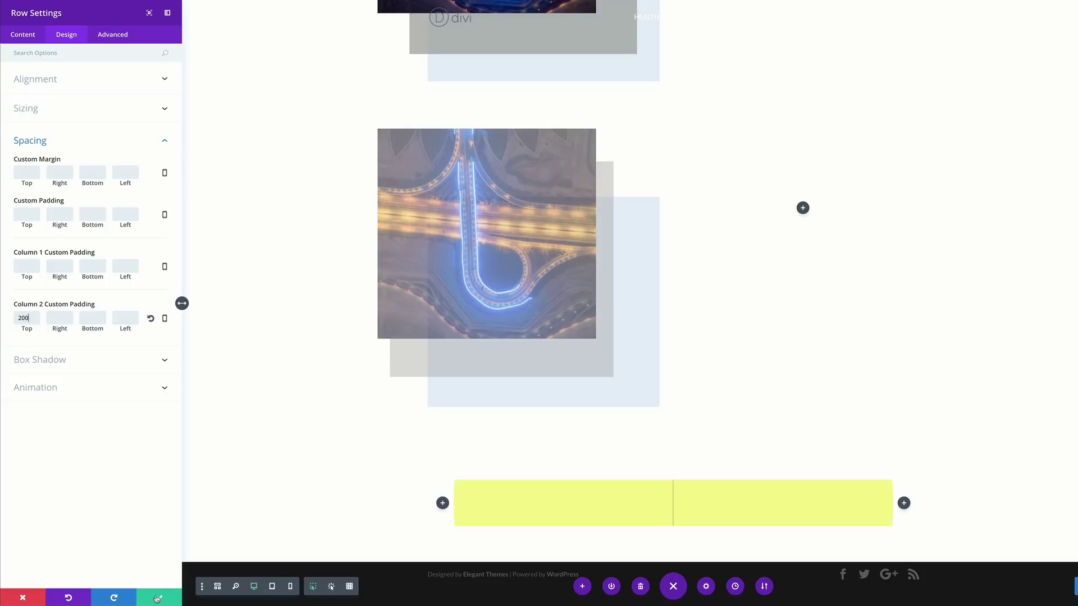
{"action": "left_click", "coordinate": [159, 599]}
Step: Insert an Image module in the row's first column, using the sunset city highway photo Madebyvadim-photos-15.jpg from the media library
{"action": "scroll", "coordinate": [233, 450], "scroll_direction": "down", "scroll_amount": 2}
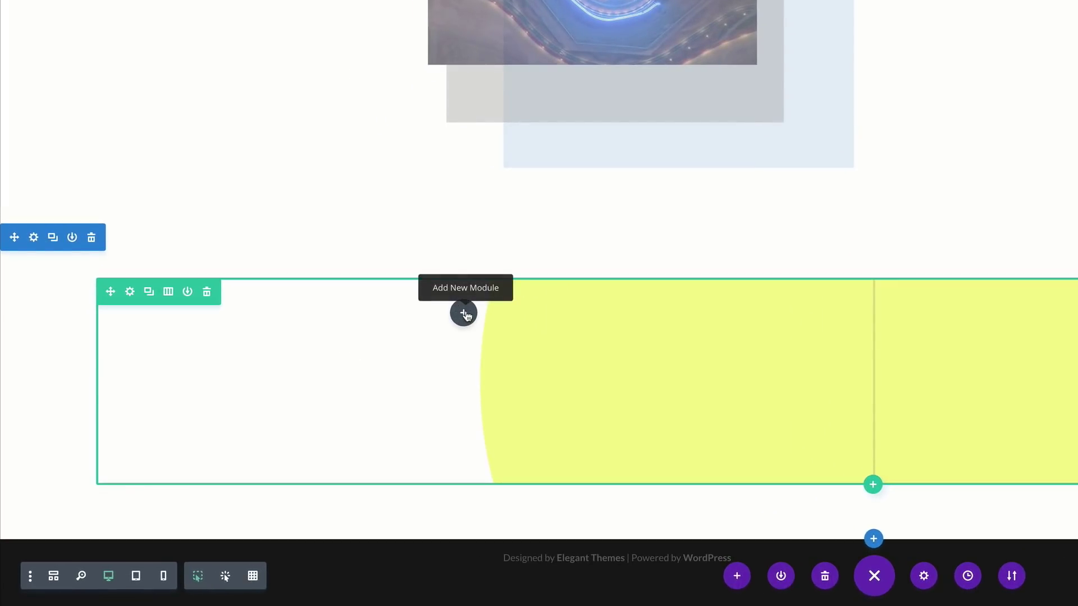
{"action": "left_click", "coordinate": [464, 314]}
{"action": "left_click", "coordinate": [469, 176]}
{"action": "type", "text": "ima"}
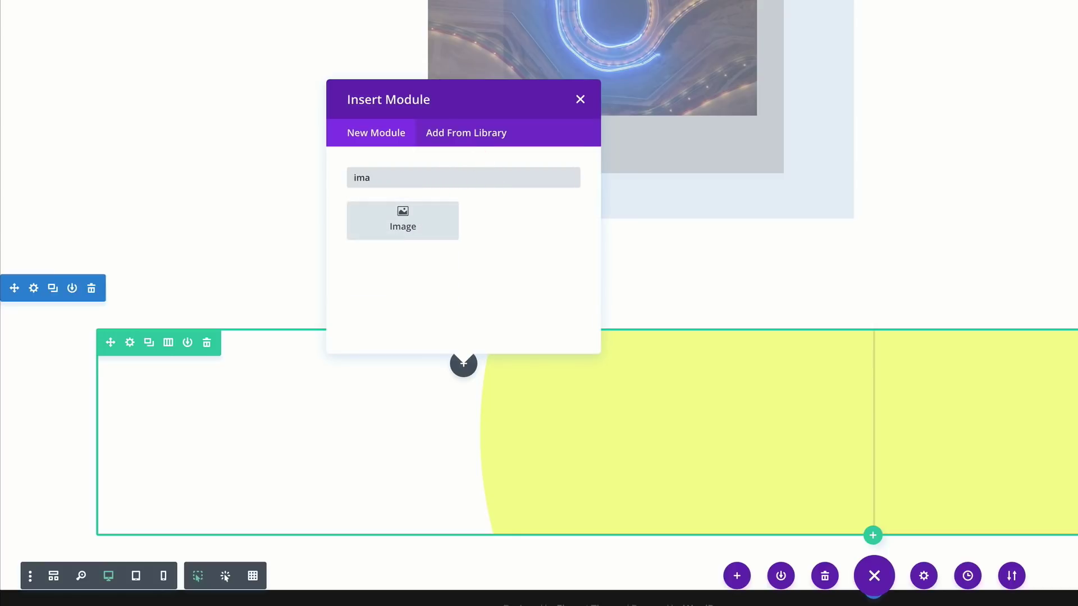
{"action": "left_click", "coordinate": [442, 220]}
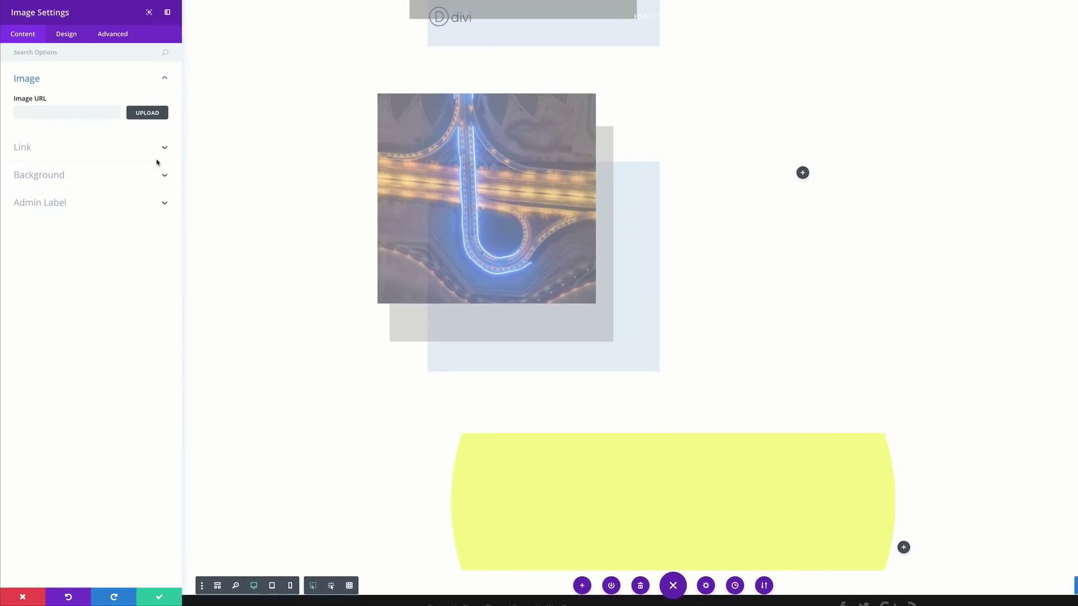
{"action": "left_click", "coordinate": [147, 113]}
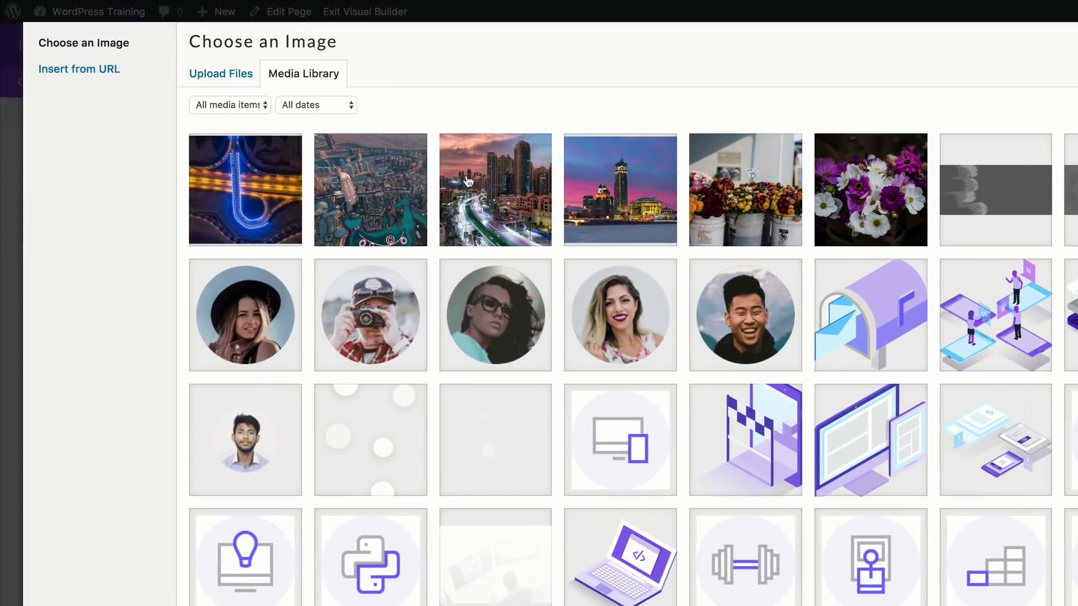
{"action": "left_click", "coordinate": [461, 216]}
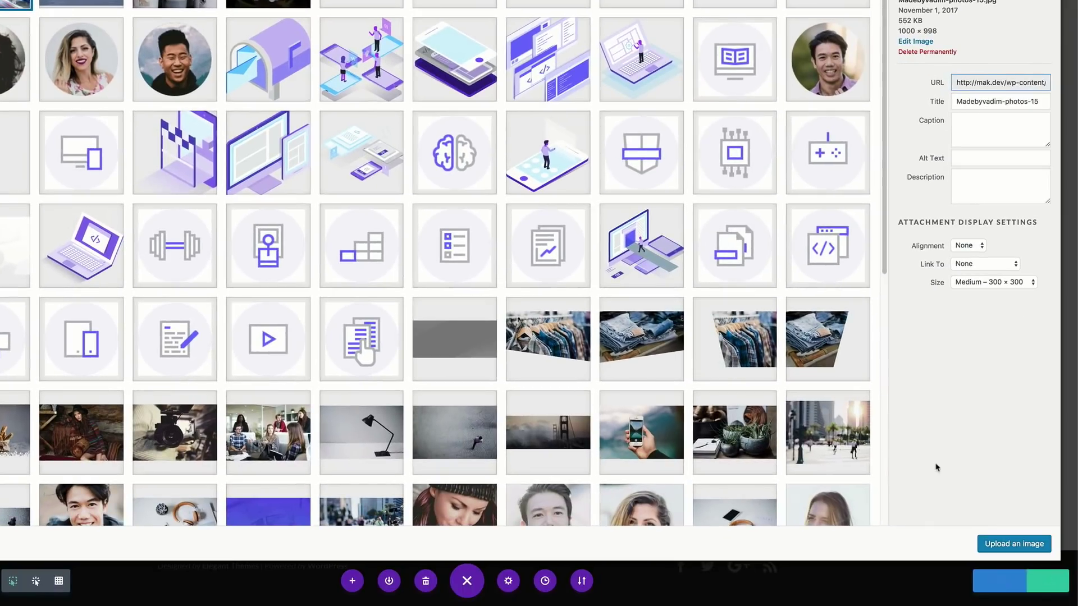
{"action": "left_click", "coordinate": [992, 543]}
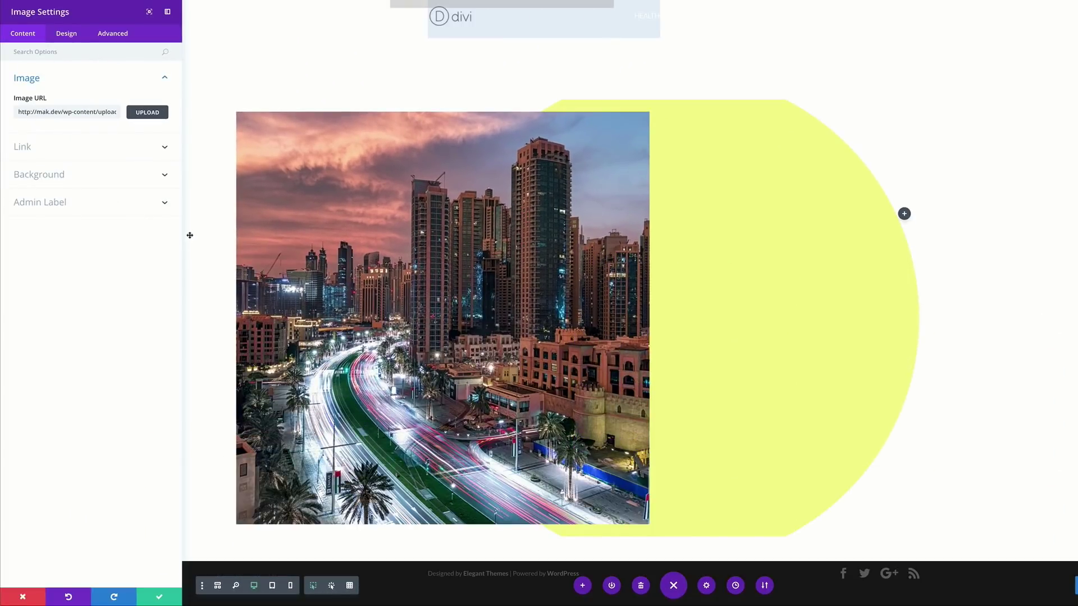
Step: Set the image module's custom padding to 30px on all four sides
{"action": "left_click", "coordinate": [72, 34]}
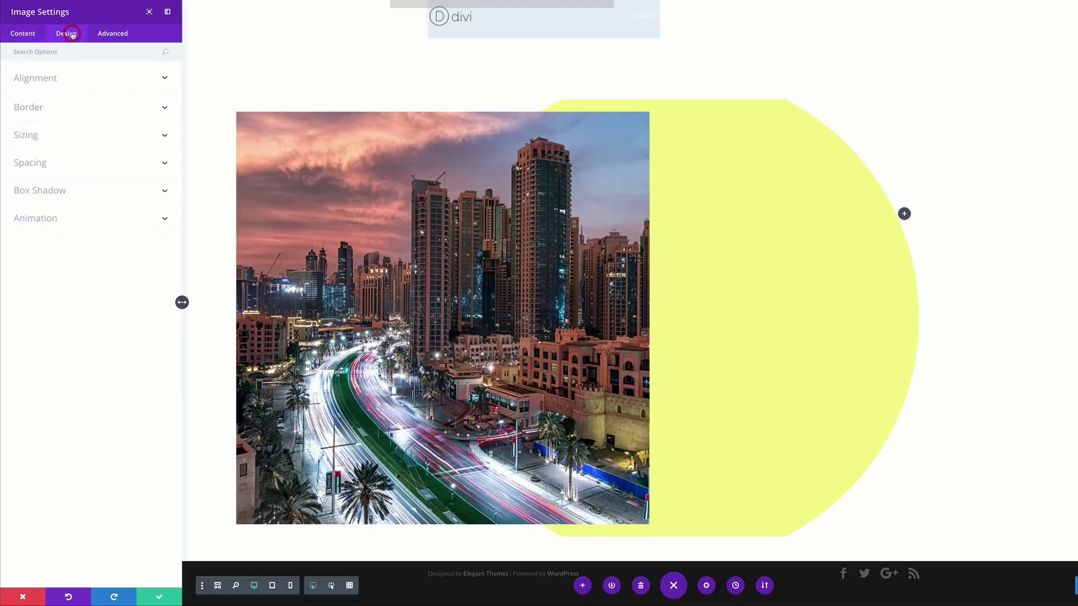
{"action": "left_click", "coordinate": [46, 164]}
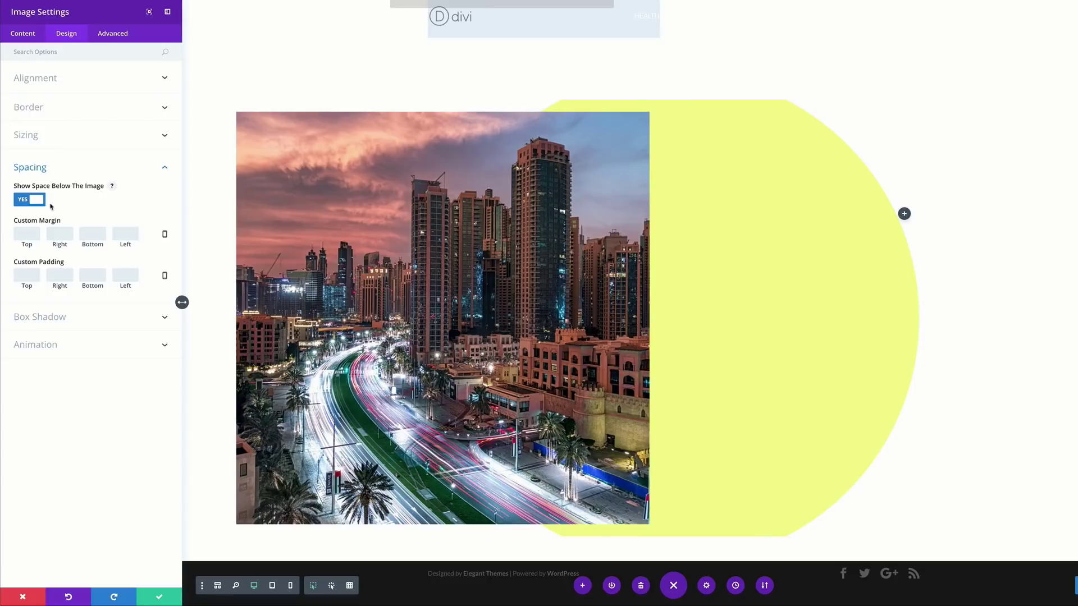
{"action": "left_click", "coordinate": [26, 275]}
{"action": "type", "text": "30px30px"}
{"action": "left_click", "coordinate": [95, 275]}
{"action": "type", "text": "30px"}
{"action": "left_click", "coordinate": [128, 275]}
{"action": "type", "text": "30px"}
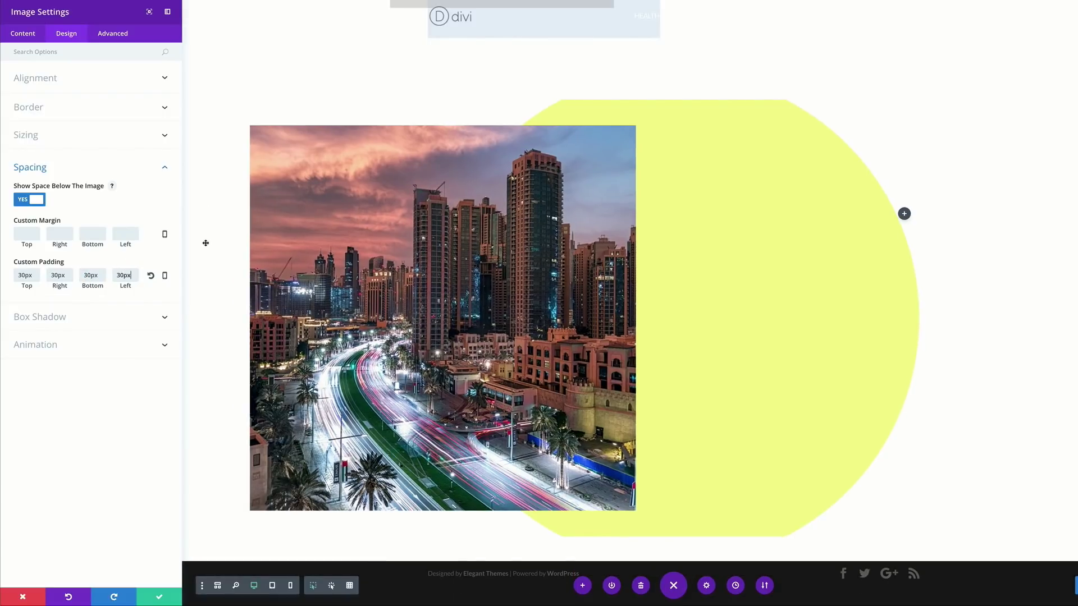
Step: Apply the first box shadow preset to the image module, with a blur strength of 56px and a spread strength of 12px
{"action": "left_click", "coordinate": [56, 317]}
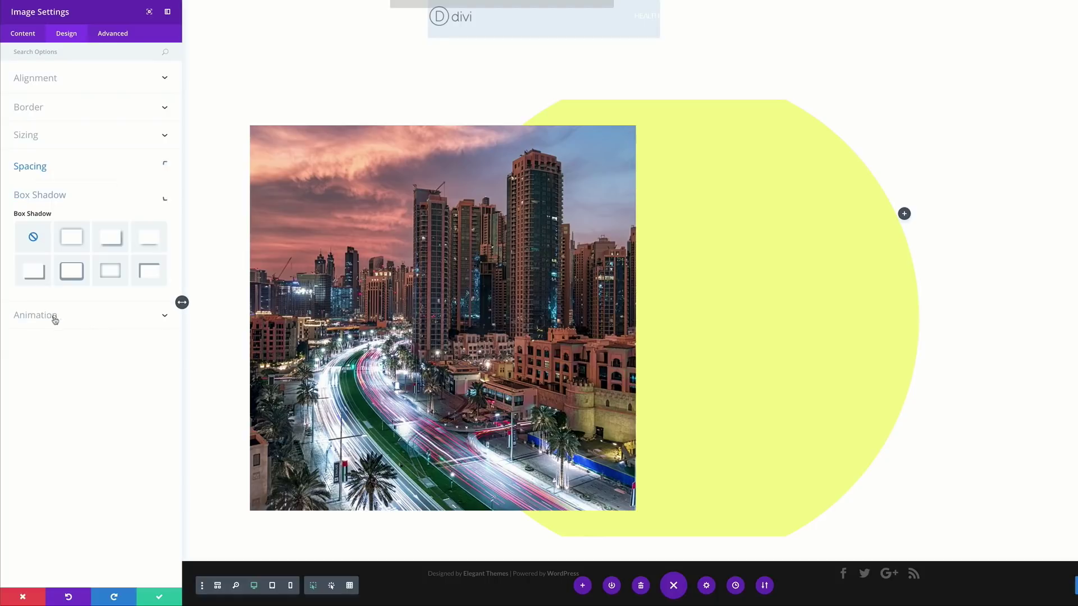
{"action": "left_click", "coordinate": [76, 241]}
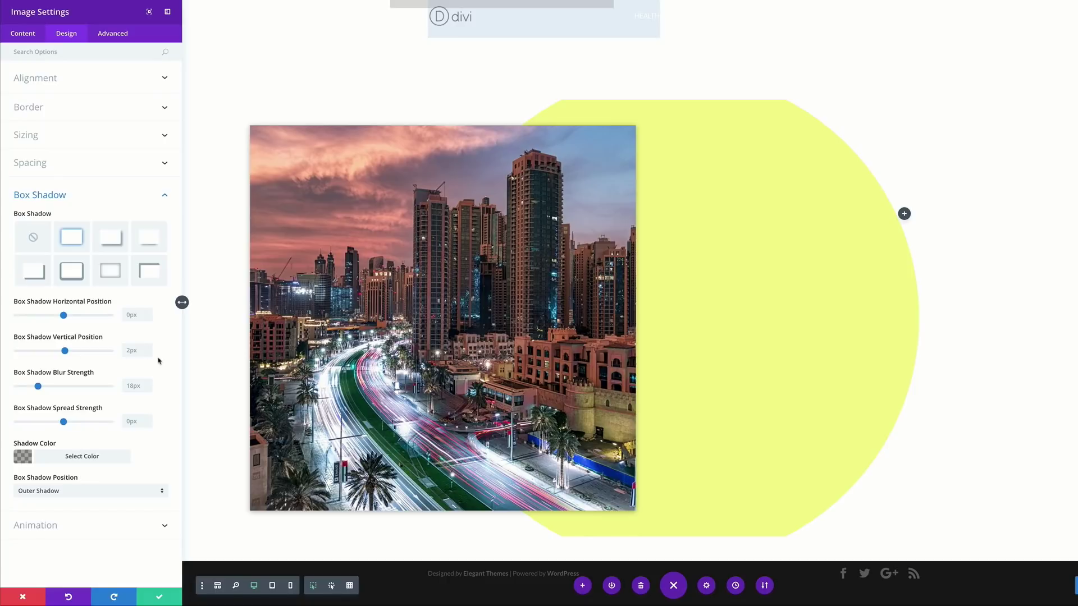
{"action": "left_click", "coordinate": [122, 385]}
{"action": "type", "text": "56"}
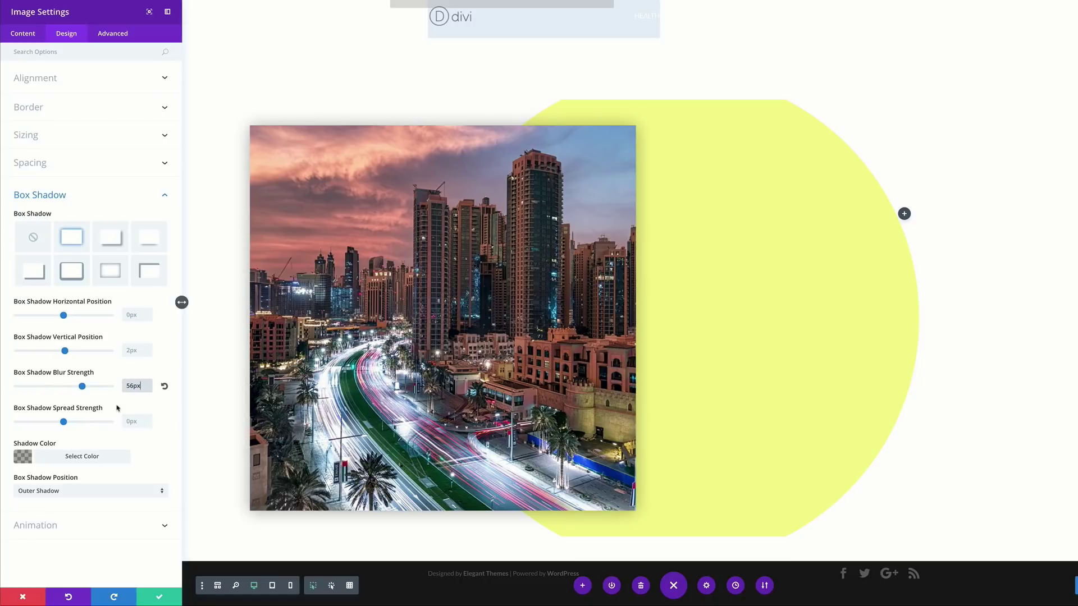
{"action": "left_click_drag", "start_coordinate": [64, 424], "coordinate": [72, 425]}
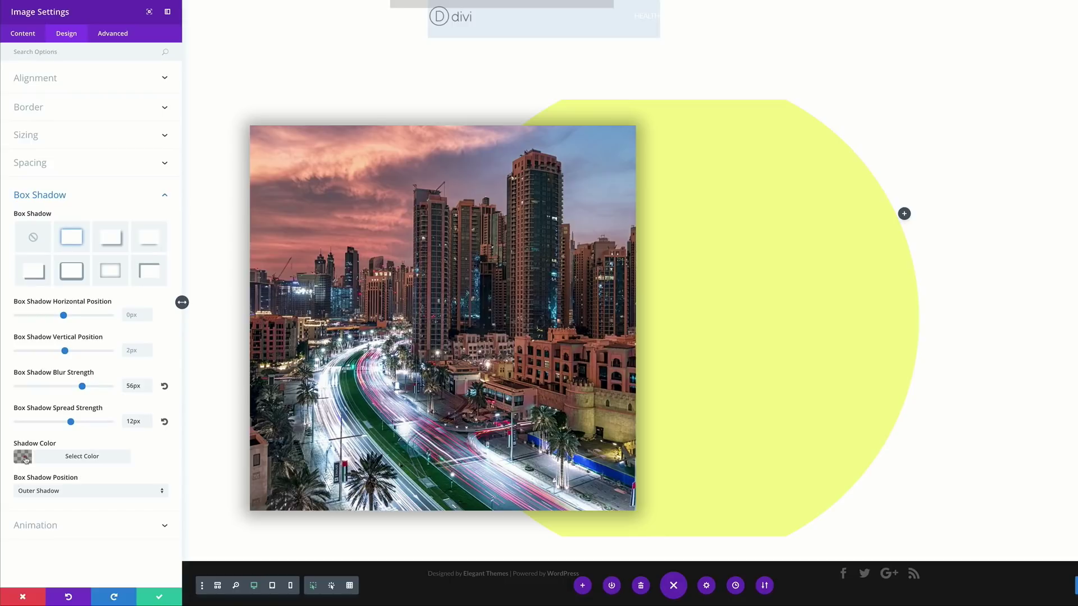
Step: Edit the RGBA value of the image's shadow color and close the image settings
{"action": "left_click", "coordinate": [26, 460]}
{"action": "scroll", "coordinate": [112, 471], "scroll_direction": "down", "scroll_amount": 1}
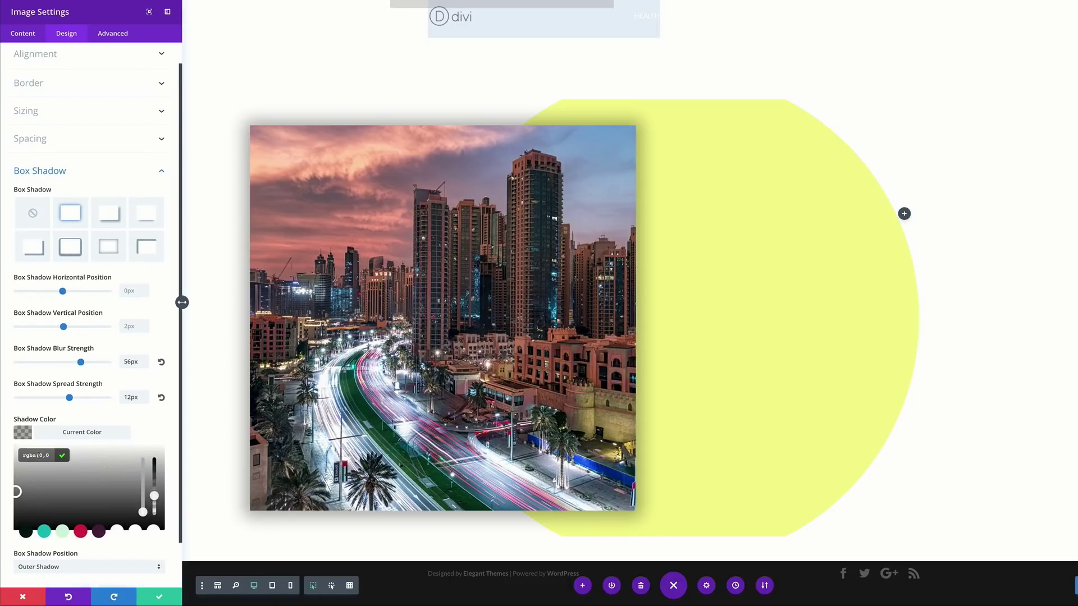
{"action": "left_click_drag", "start_coordinate": [42, 457], "coordinate": [47, 456]}
{"action": "key", "text": "Escape"}
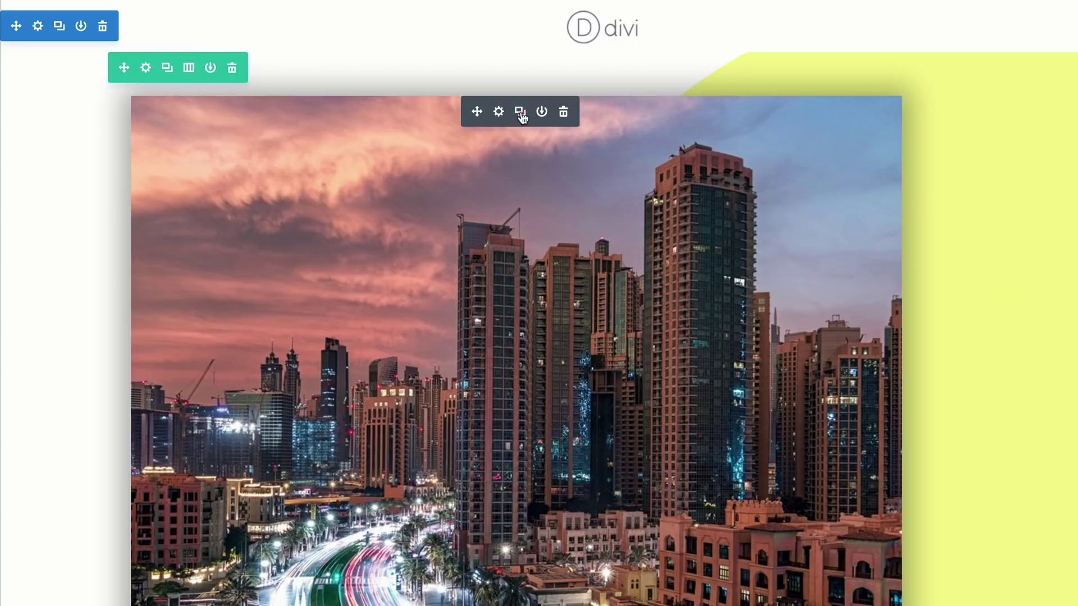
Step: Duplicate the shadowed image module and move the copy into the row's second column
{"action": "left_click", "coordinate": [522, 116]}
{"action": "scroll", "coordinate": [393, 393], "scroll_direction": "down", "scroll_amount": 10}
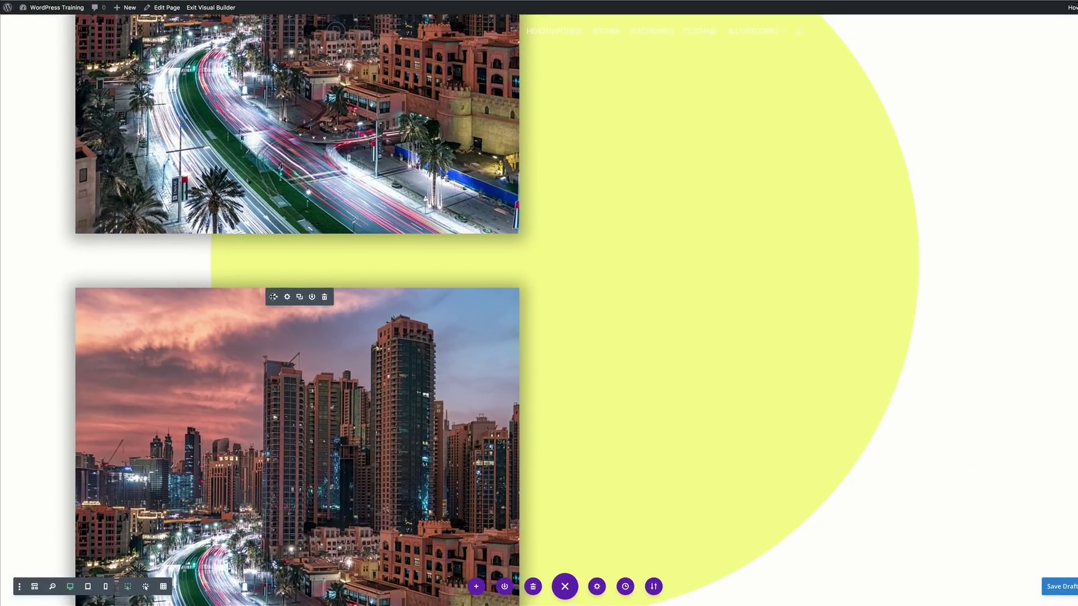
{"action": "left_click_drag", "start_coordinate": [273, 297], "coordinate": [854, 139]}
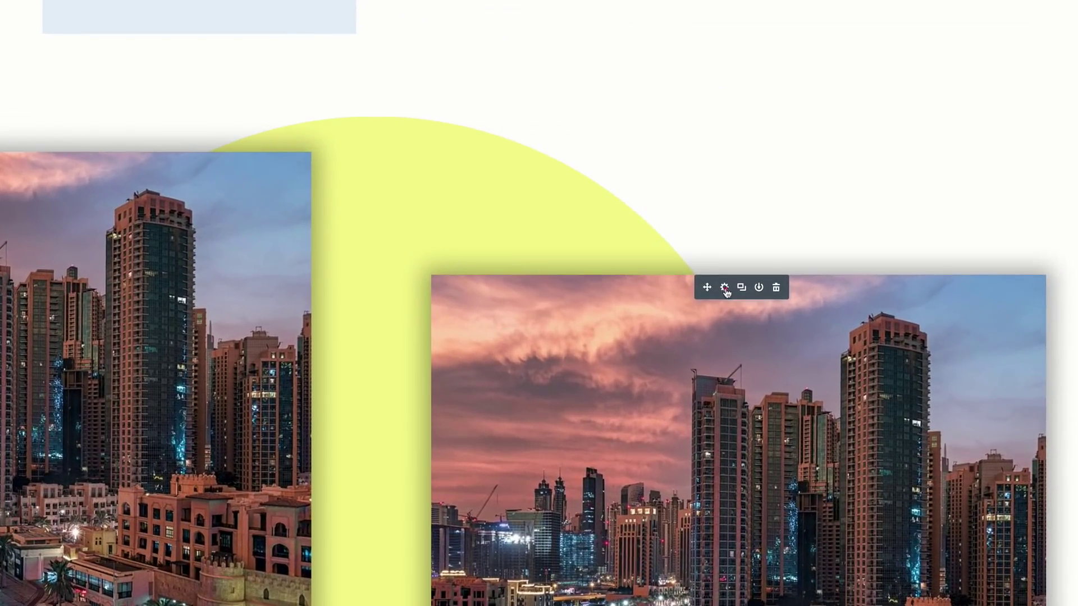
Step: Replace the second column's image with the aerial city photo from the media library and save the module settings
{"action": "left_click", "coordinate": [724, 288]}
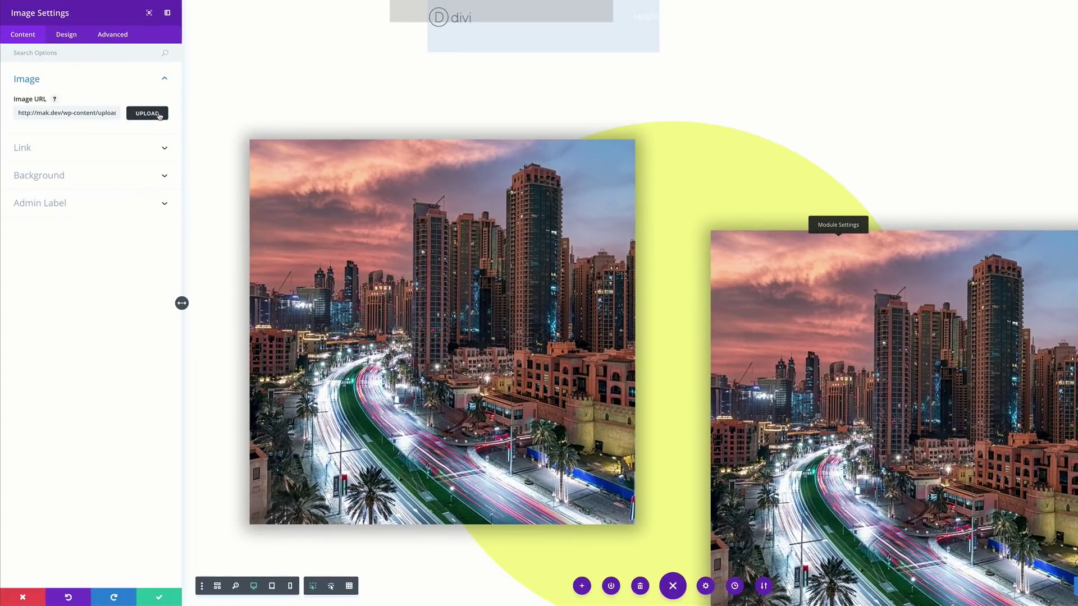
{"action": "left_click", "coordinate": [147, 113]}
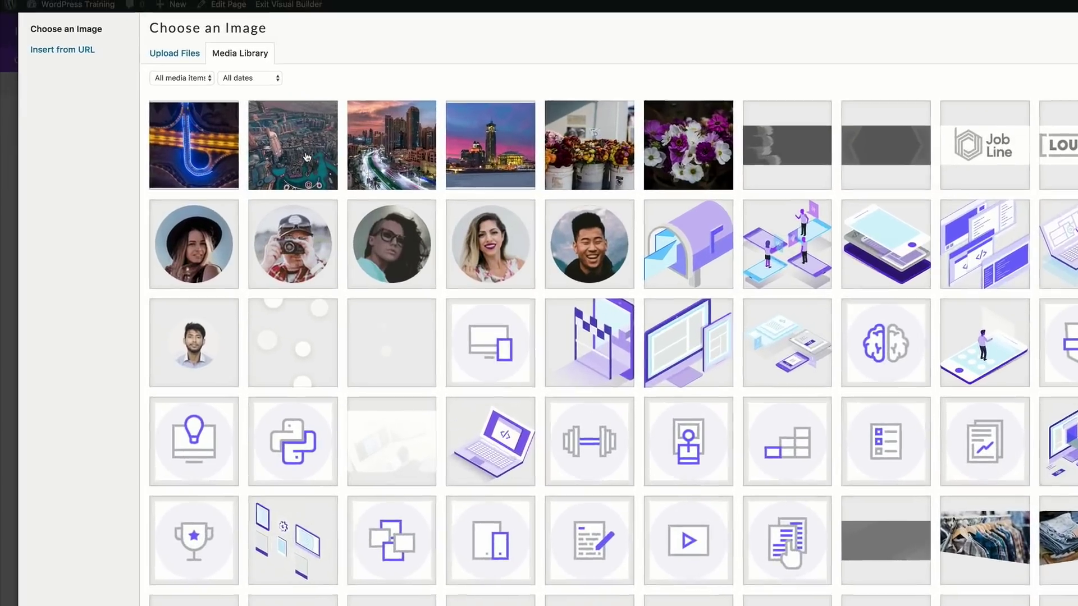
{"action": "left_click", "coordinate": [225, 103]}
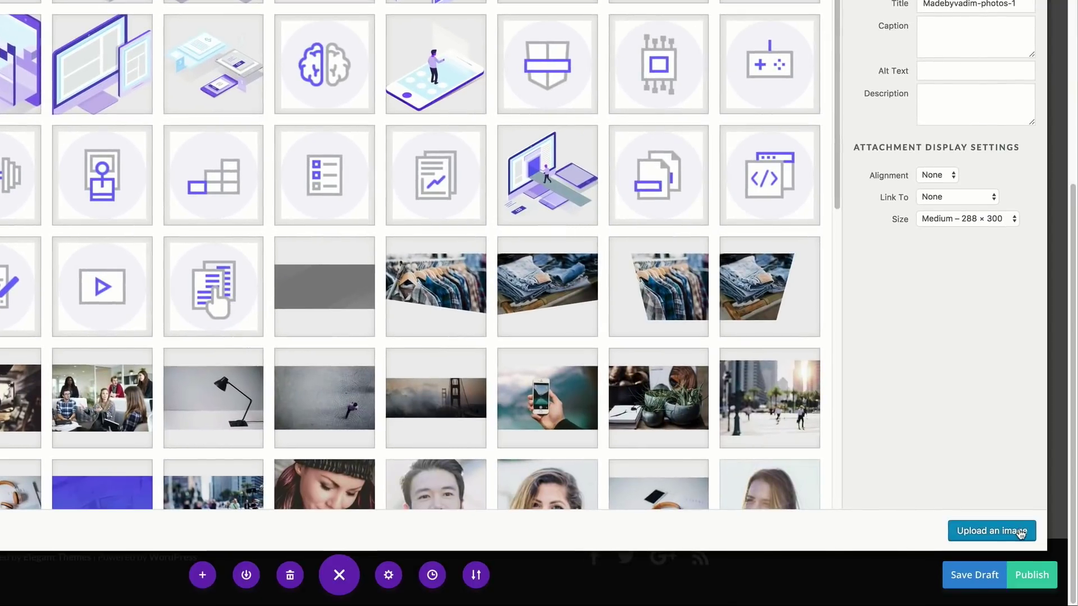
{"action": "left_click", "coordinate": [1005, 528]}
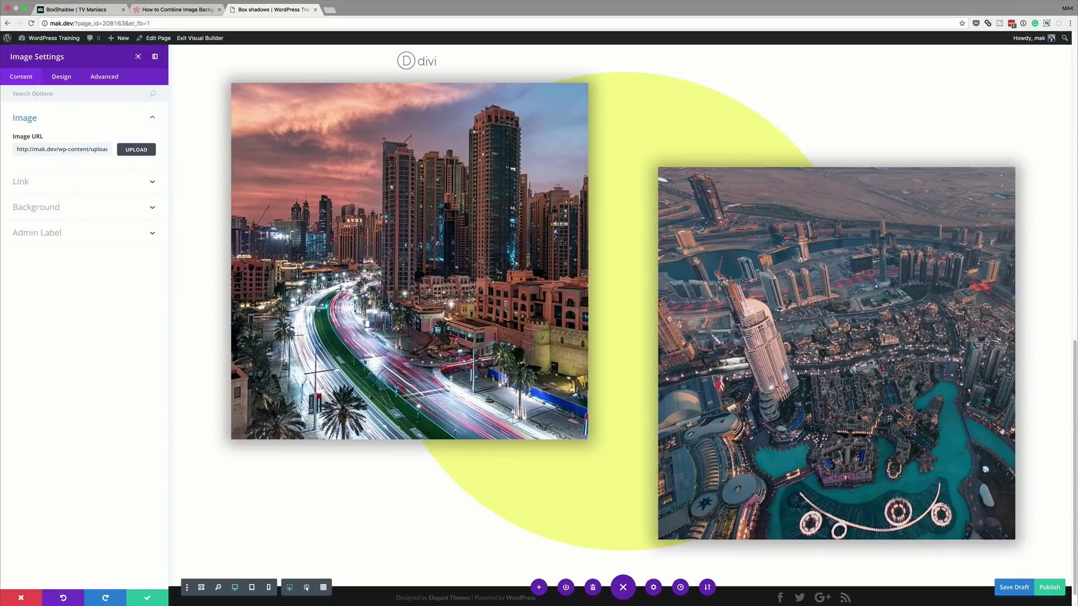
{"action": "left_click", "coordinate": [148, 600]}
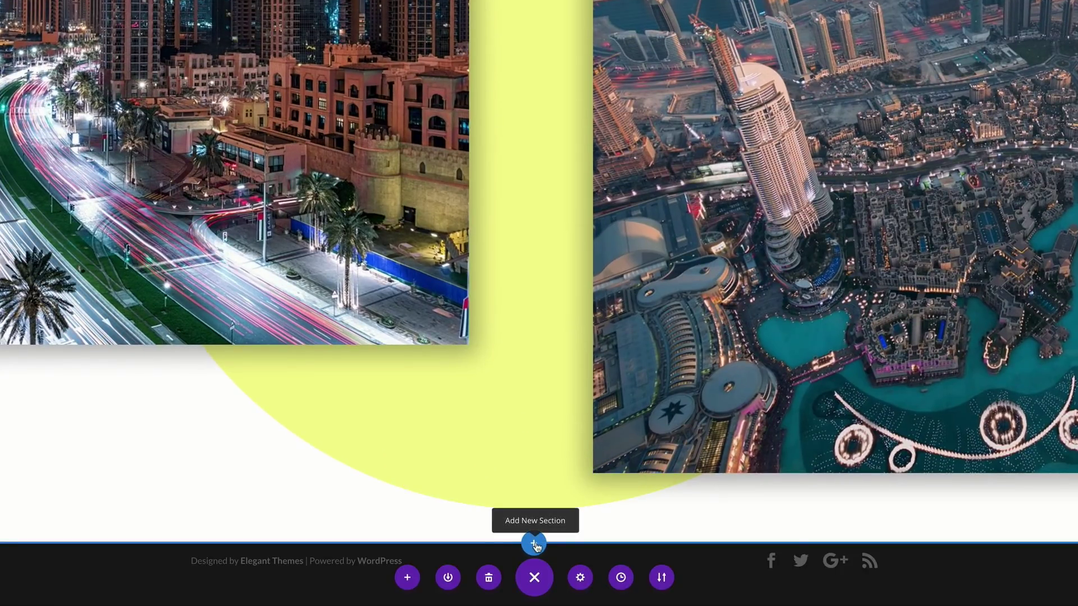
Step: Add a new regular section with a one-column row below the gradient section and insert an Image module in it
{"action": "left_click", "coordinate": [535, 545]}
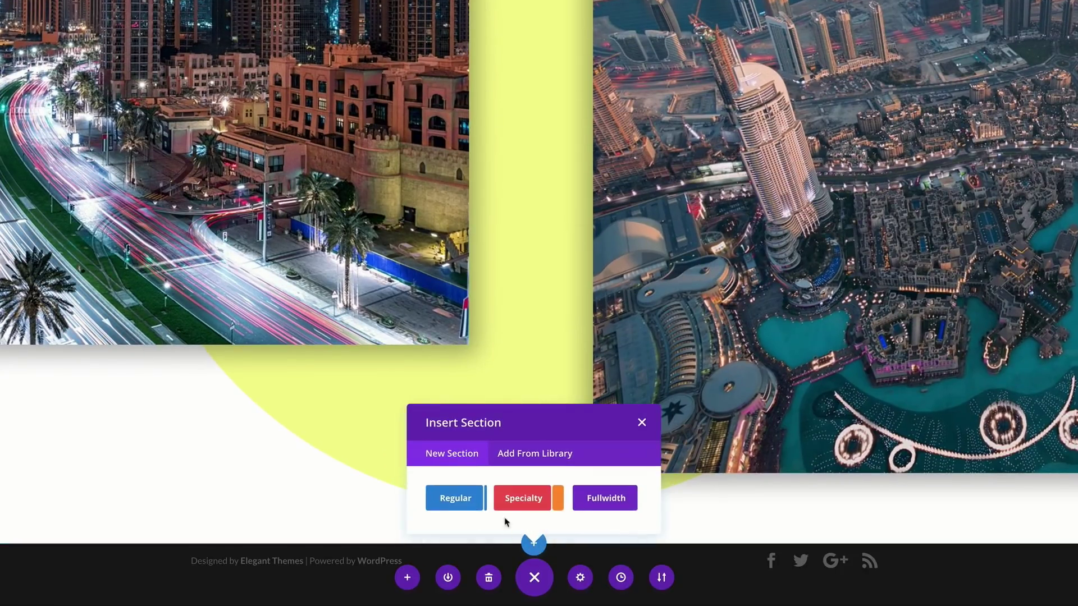
{"action": "left_click", "coordinate": [461, 502]}
{"action": "left_click", "coordinate": [474, 446]}
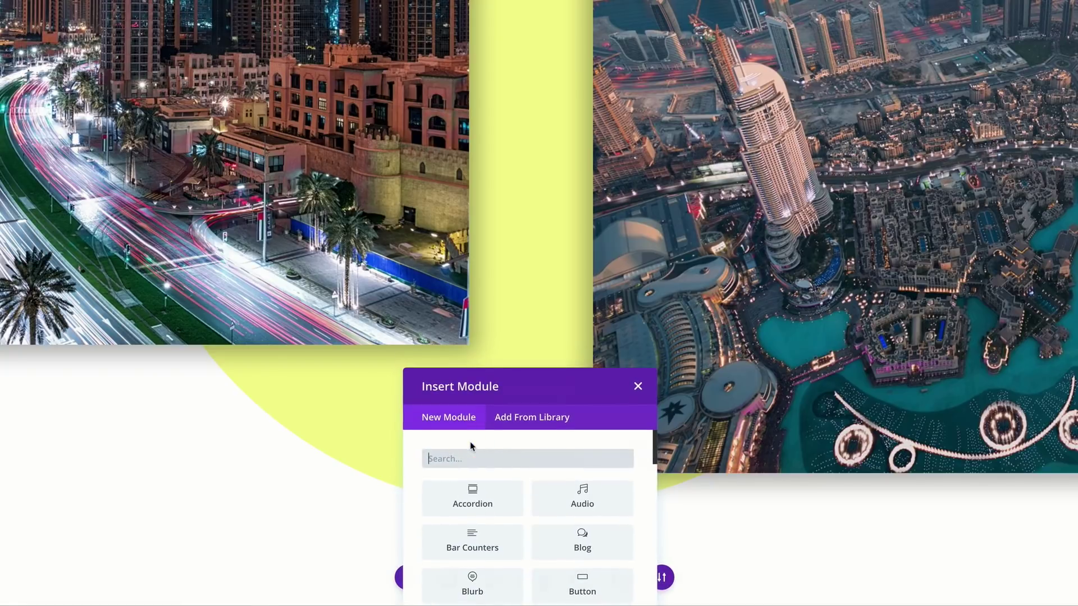
{"action": "scroll", "coordinate": [308, 484], "scroll_direction": "down", "scroll_amount": 3}
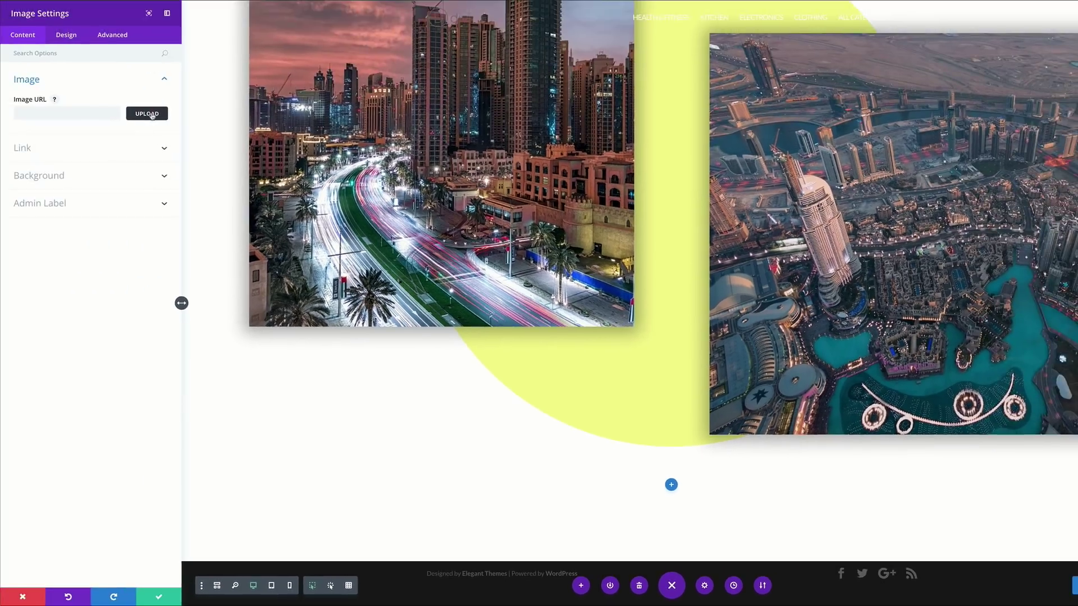
Step: Set the new module's image to the illuminated tower at pink dusk from the media library and save the module
{"action": "left_click", "coordinate": [147, 113]}
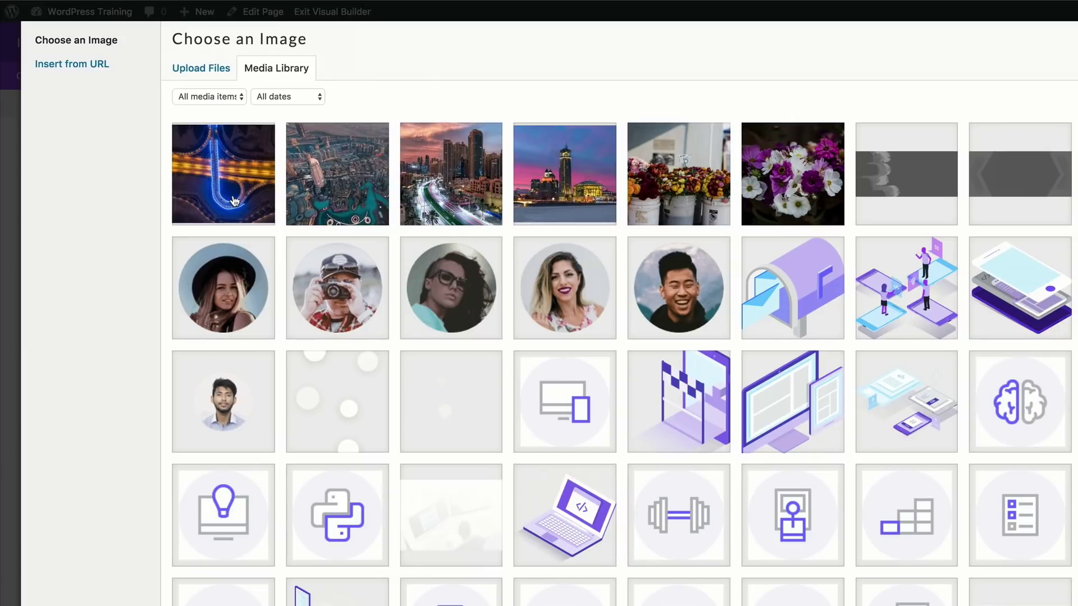
{"action": "left_click", "coordinate": [567, 193]}
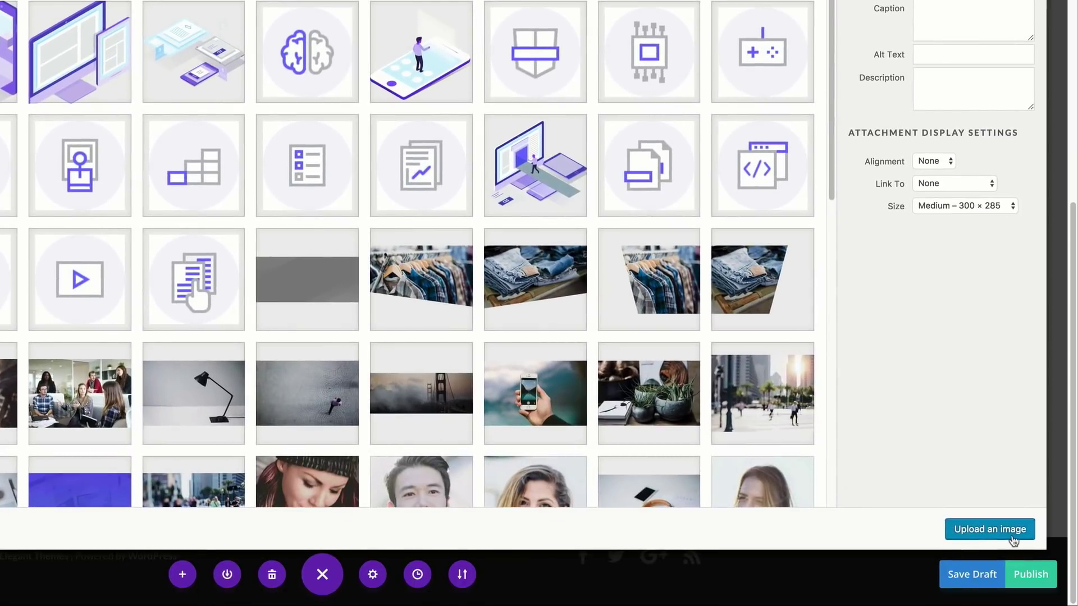
{"action": "left_click", "coordinate": [1013, 540]}
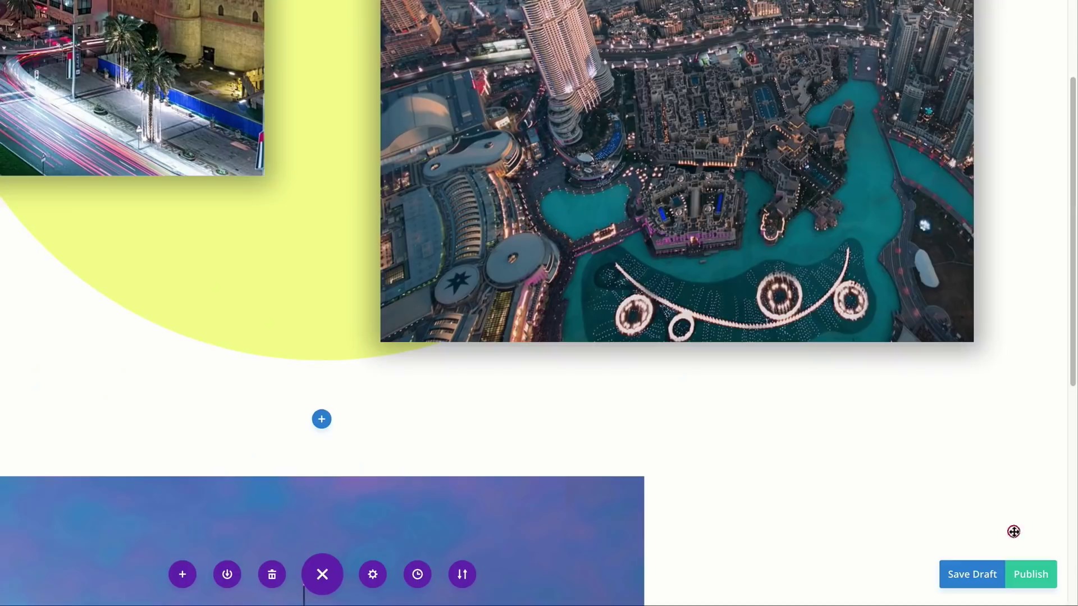
{"action": "scroll", "coordinate": [153, 431], "scroll_direction": "down", "scroll_amount": 10}
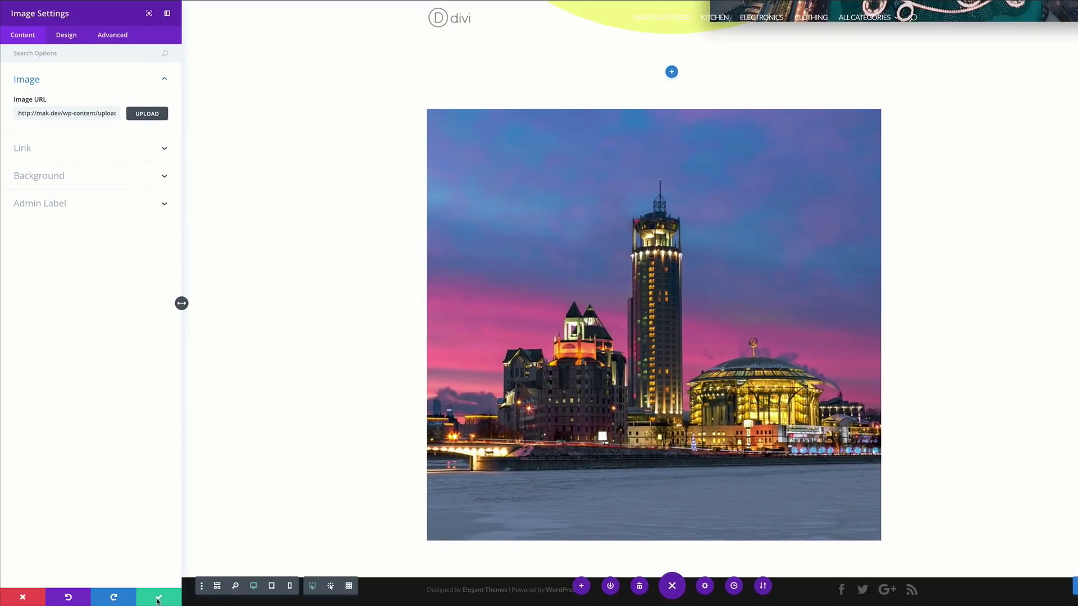
{"action": "left_click", "coordinate": [158, 599]}
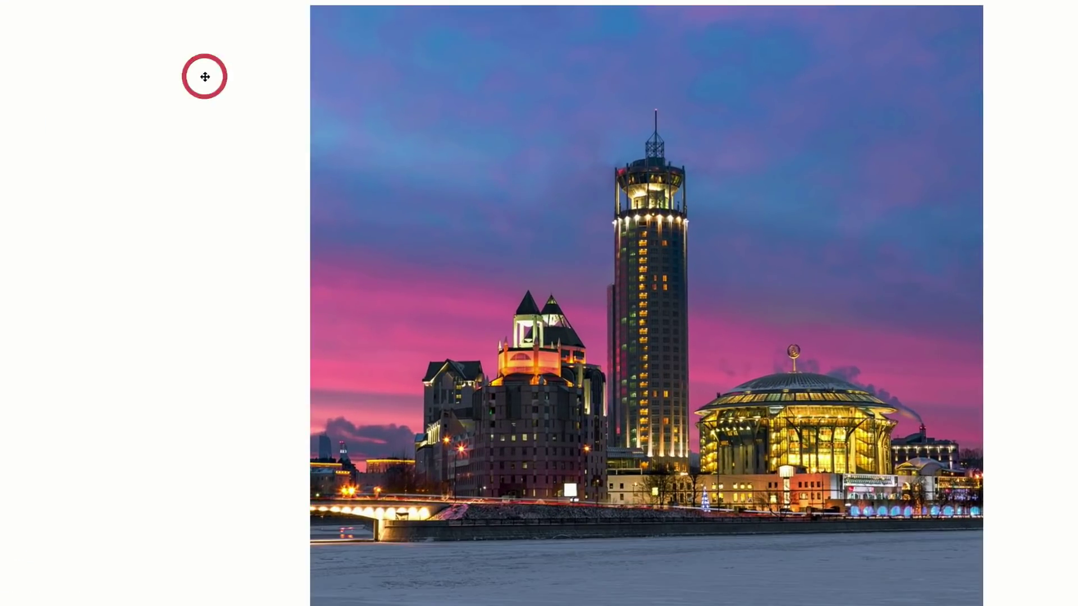
Step: Give column 1 of the new row a semi-transparent dusty pink background with 0.6 alpha and save the row settings
{"action": "left_click", "coordinate": [205, 77]}
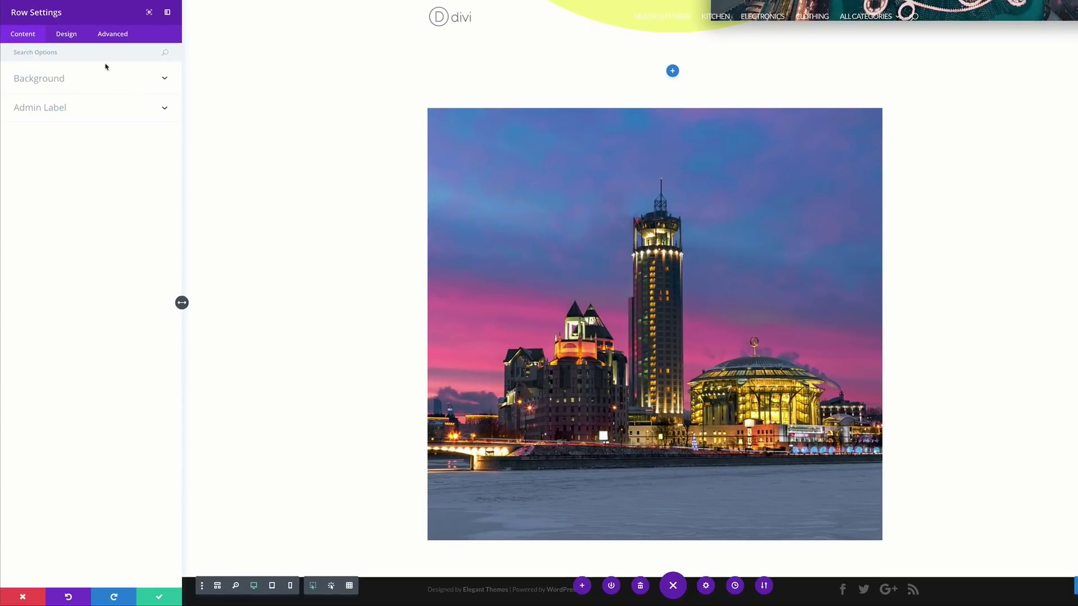
{"action": "left_click", "coordinate": [67, 79]}
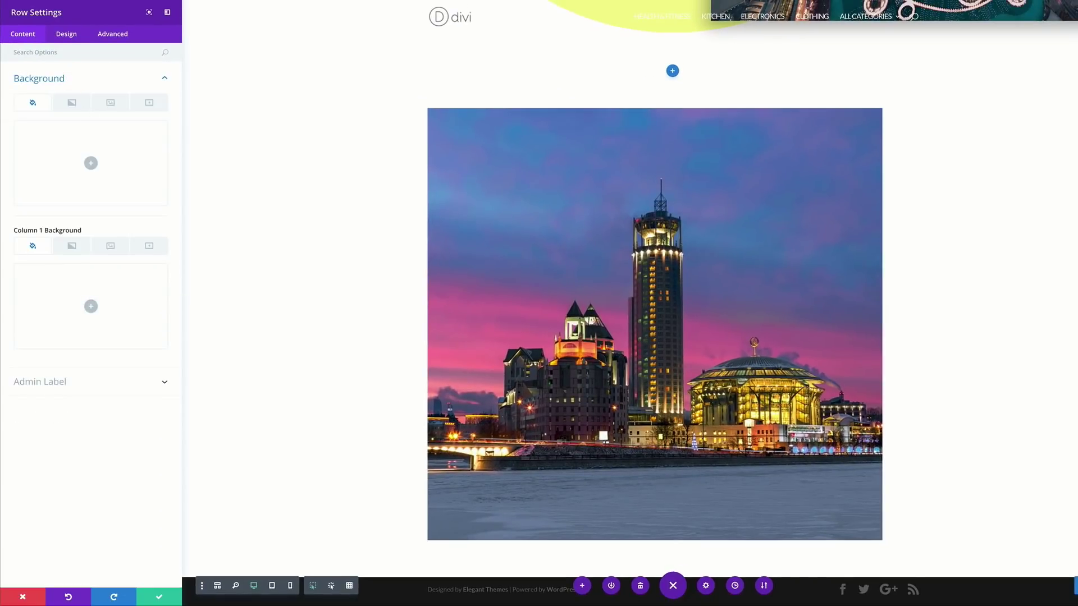
{"action": "left_click", "coordinate": [92, 301]}
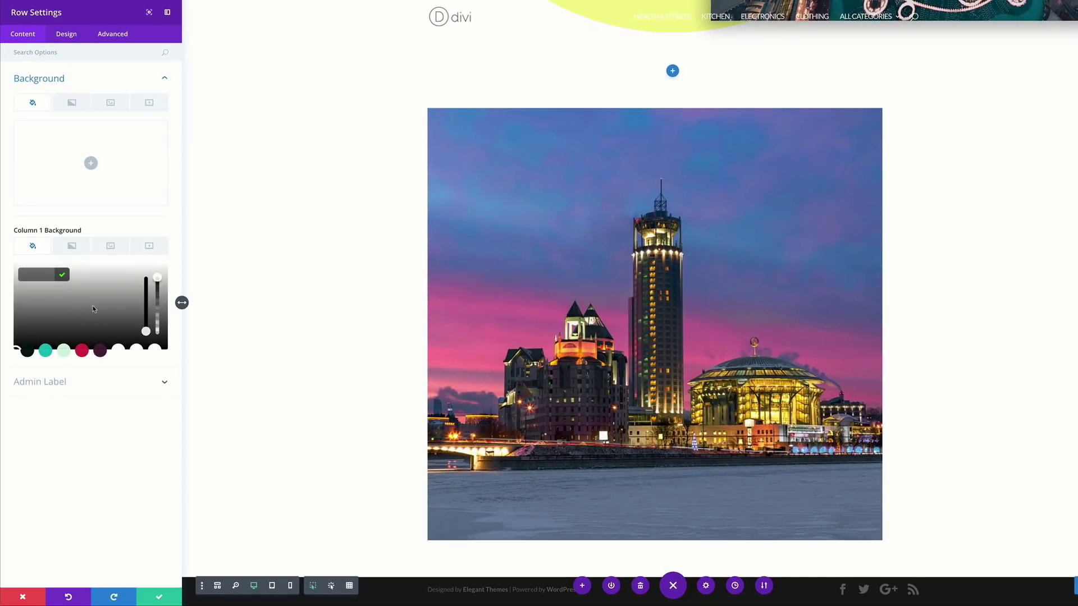
{"action": "left_click_drag", "start_coordinate": [157, 277], "coordinate": [158, 291]}
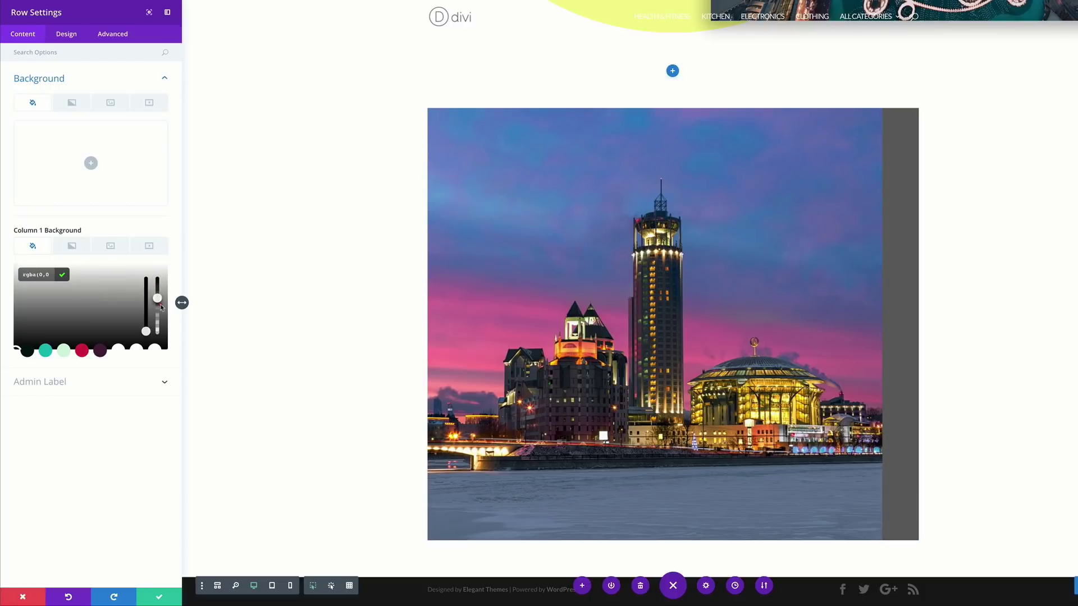
{"action": "left_click", "coordinate": [45, 275]}
{"action": "left_click_drag", "start_coordinate": [41, 274], "coordinate": [24, 275]}
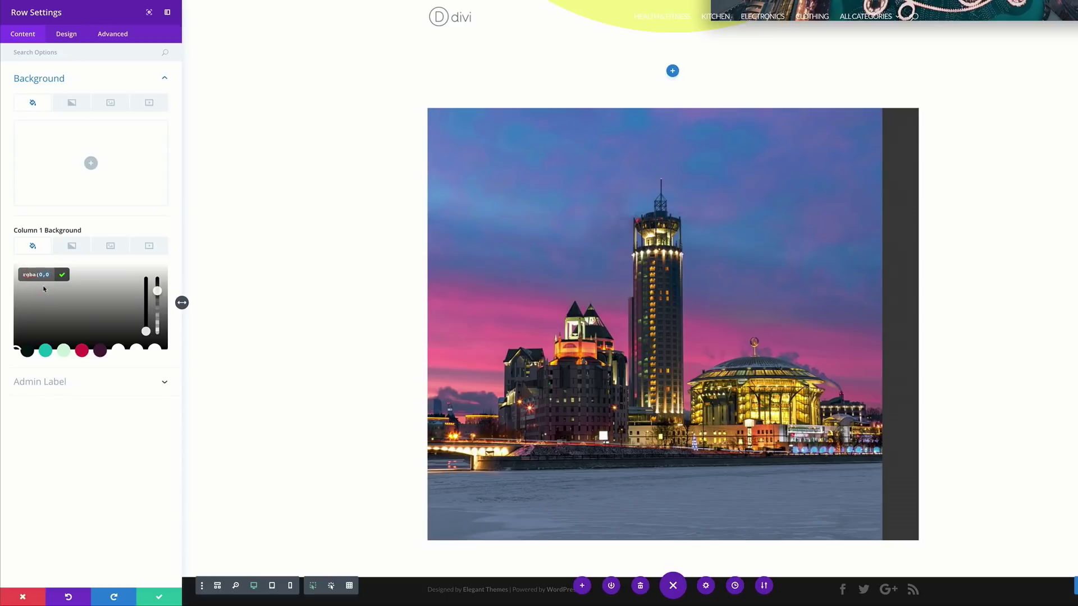
{"action": "key", "text": "ctrl+v"}
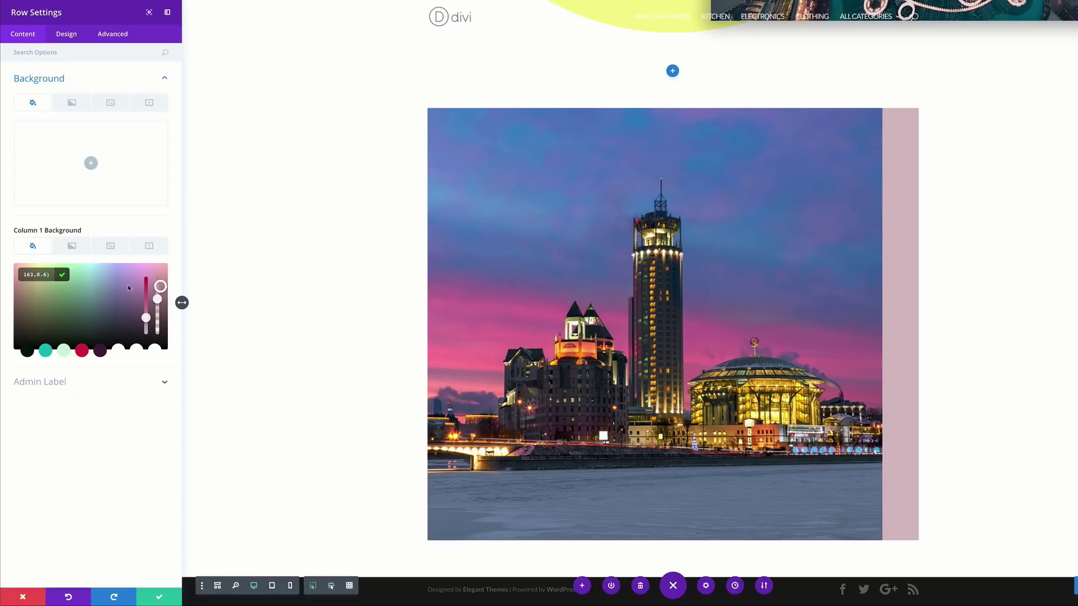
{"action": "left_click", "coordinate": [279, 81]}
{"action": "left_click", "coordinate": [164, 598]}
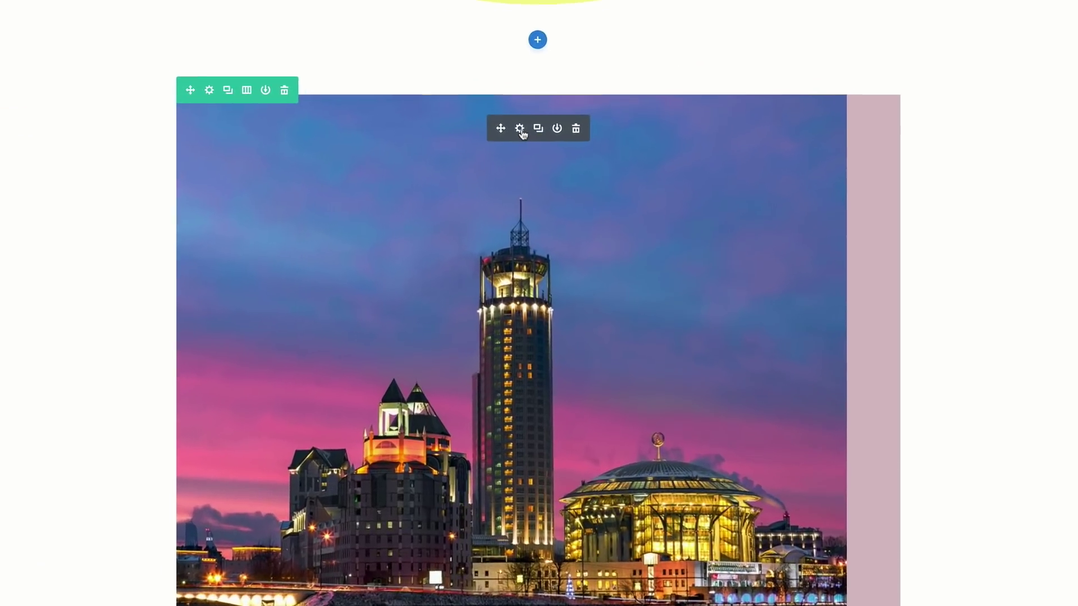
Step: Add a gradient background to the tower image module and set its first color to #e2e2e2
{"action": "left_click", "coordinate": [522, 133]}
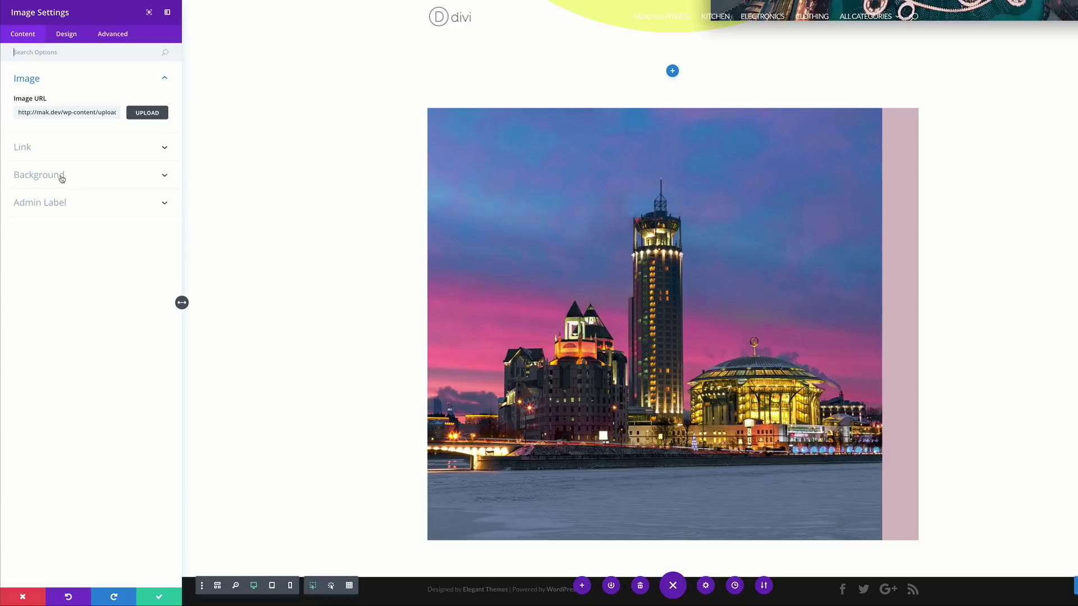
{"action": "left_click", "coordinate": [60, 175]}
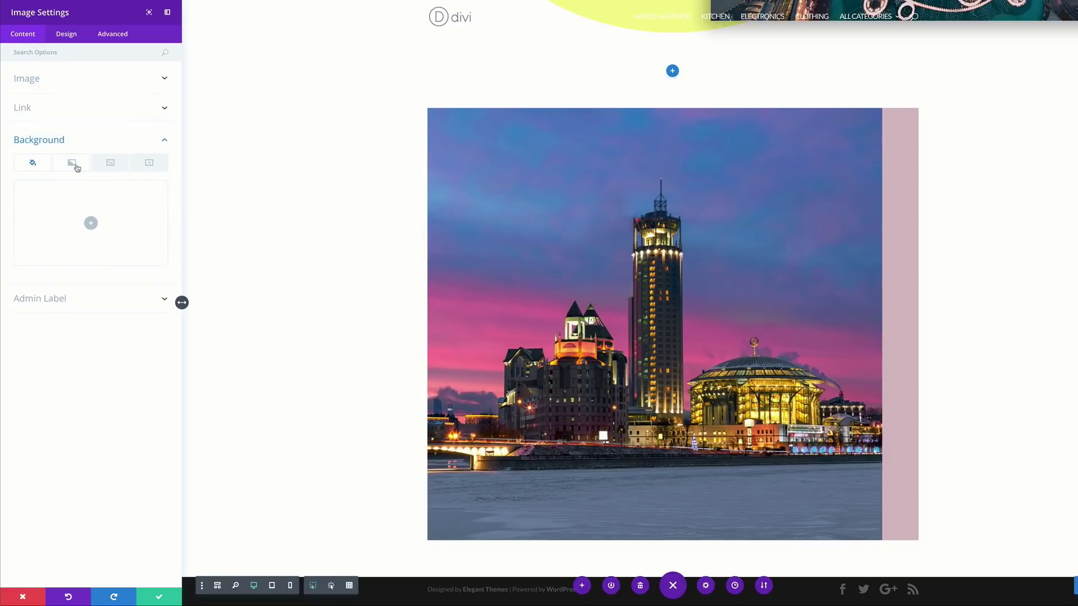
{"action": "left_click", "coordinate": [73, 164]}
{"action": "left_click", "coordinate": [91, 223]}
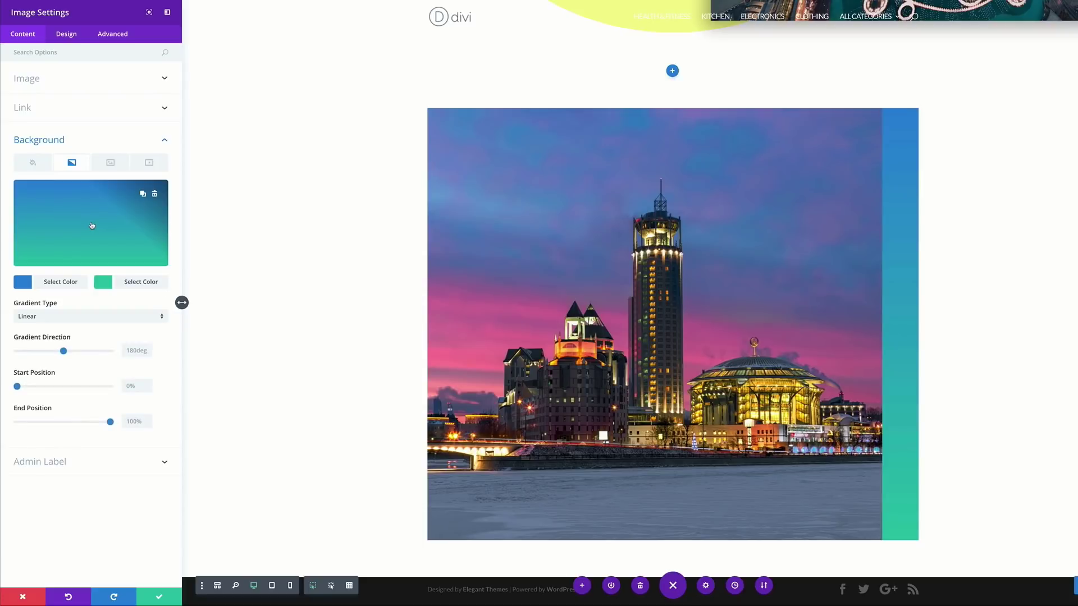
{"action": "left_click", "coordinate": [23, 281]}
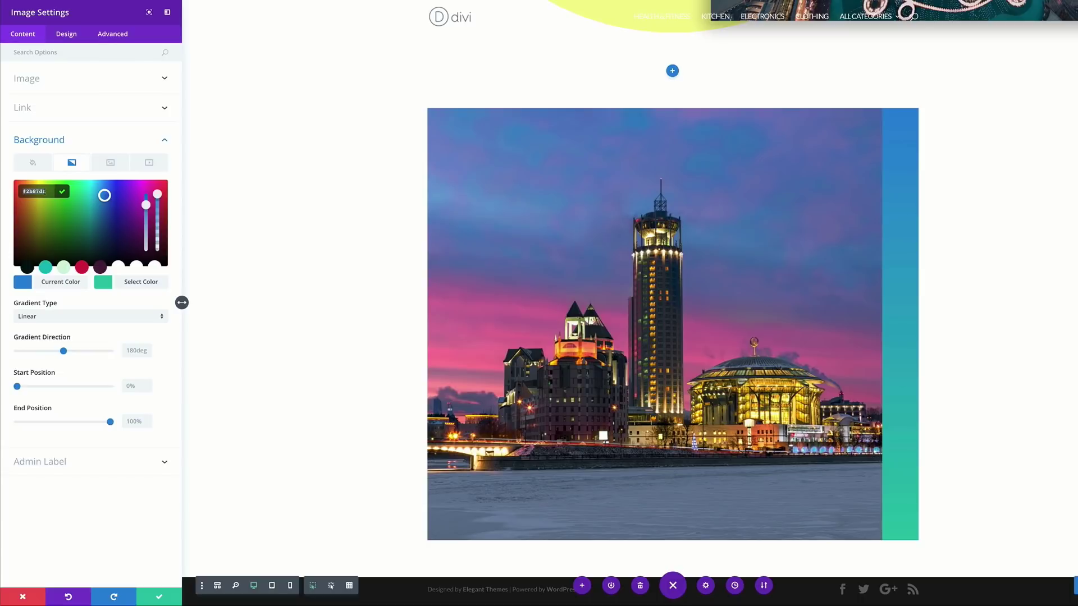
{"action": "type", "text": "#e2e2e2"}
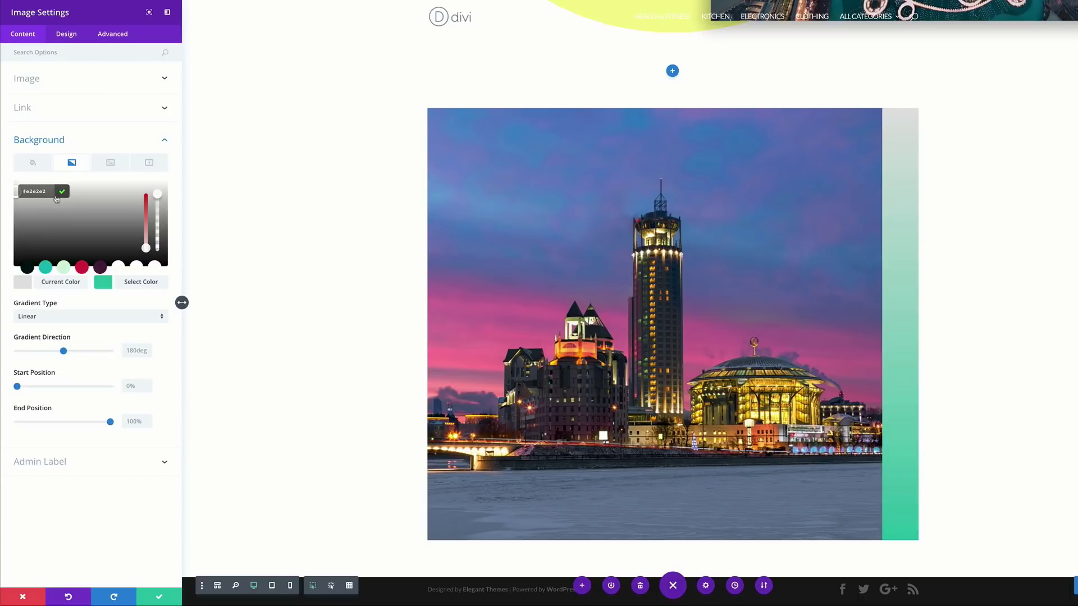
Step: Set the second color of the tower image's background gradient to a fully transparent white
{"action": "left_click", "coordinate": [103, 282]}
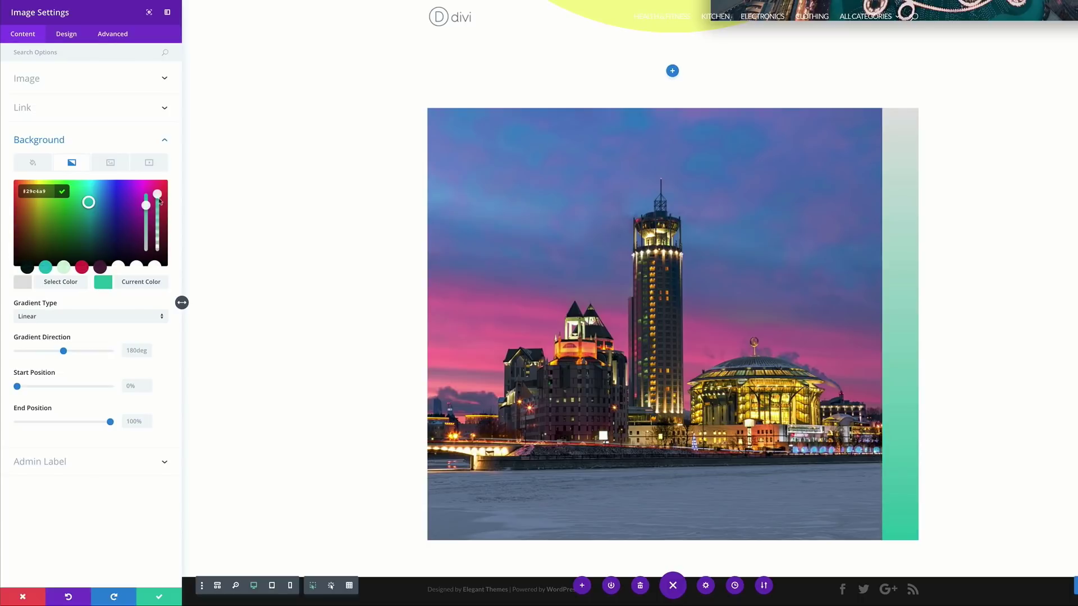
{"action": "left_click_drag", "start_coordinate": [158, 195], "coordinate": [161, 213]}
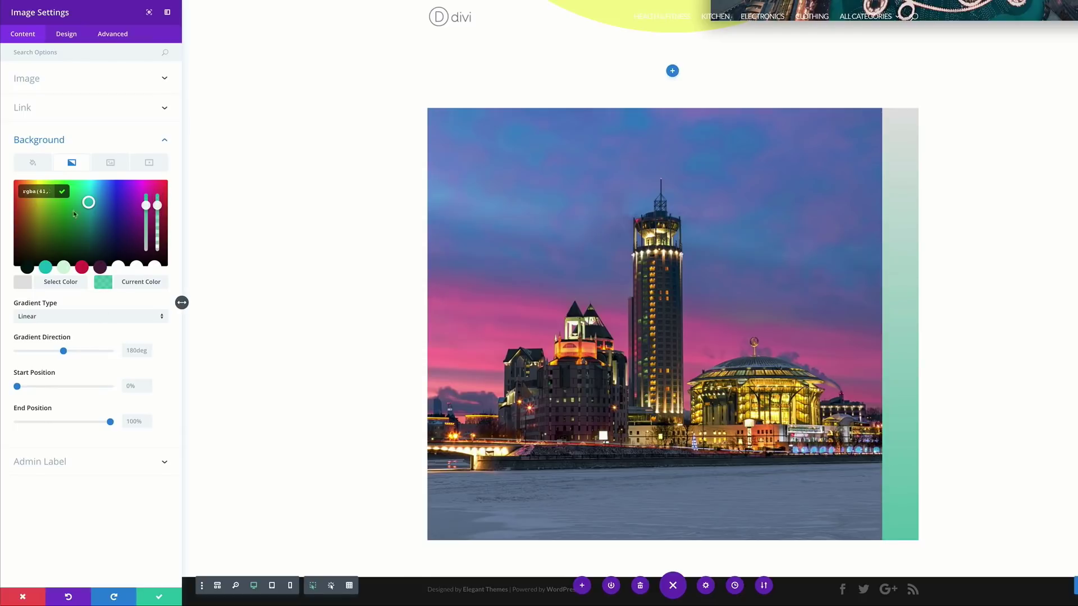
{"action": "left_click", "coordinate": [50, 192]}
{"action": "key", "text": "ctrl+a"}
{"action": "key", "text": "ctrl+v"}
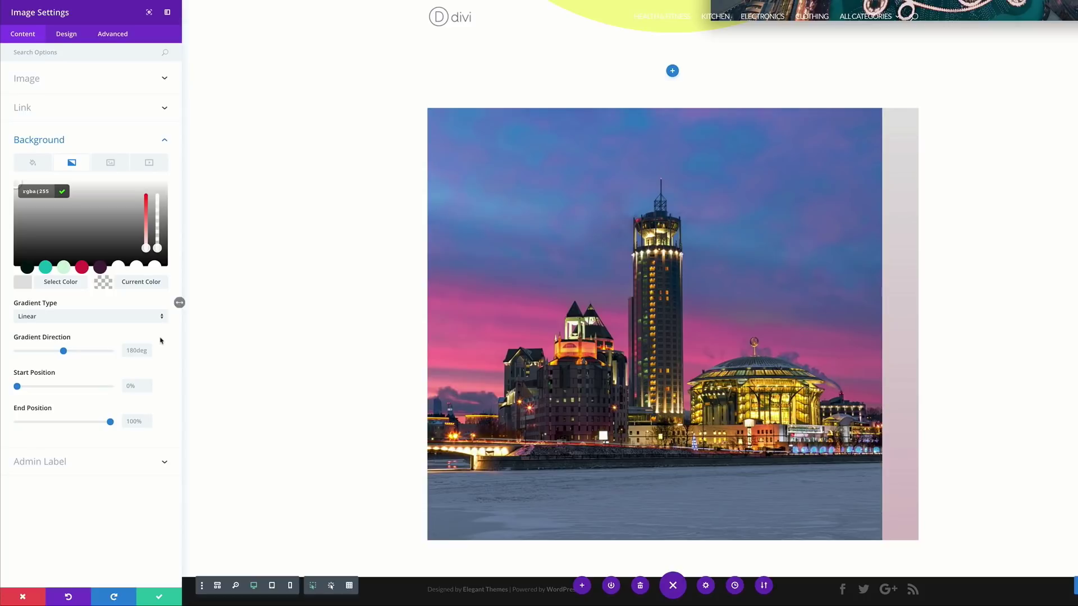
Step: Set both the start position and the end position of the image's background gradient to 50%
{"action": "left_click", "coordinate": [136, 386]}
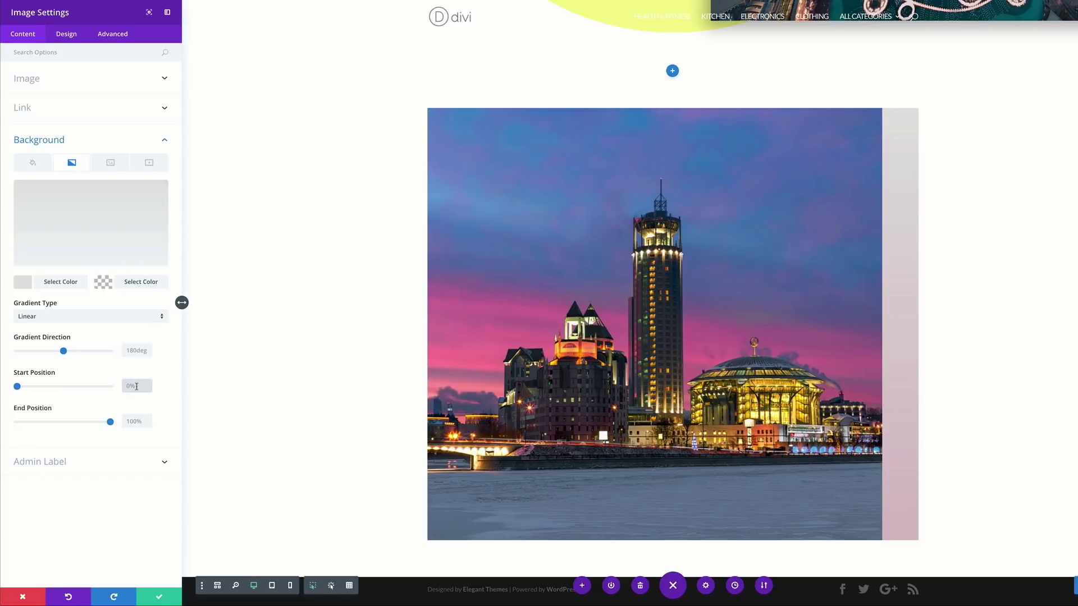
{"action": "type", "text": "50"}
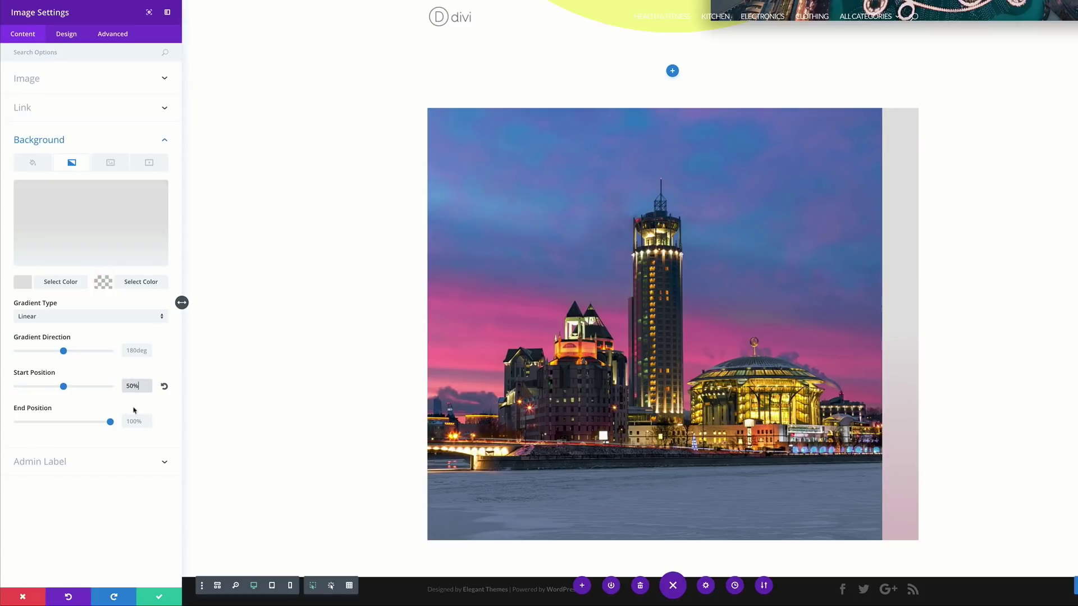
{"action": "left_click", "coordinate": [141, 423]}
{"action": "type", "text": "50"}
{"action": "left_click", "coordinate": [140, 511]}
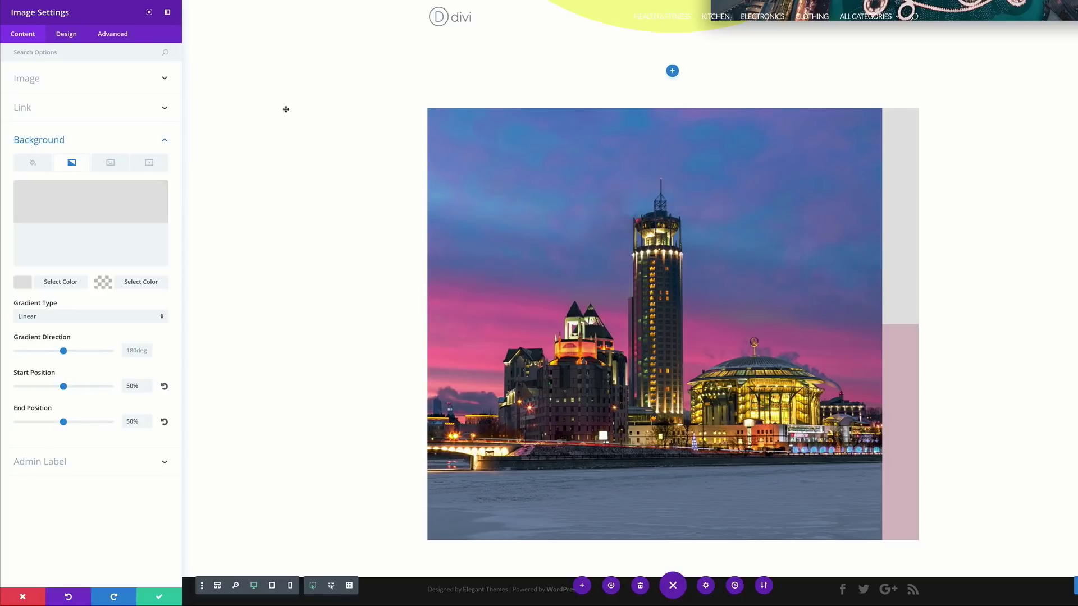
Step: Enable a solid border on the tower image with the near-black color #021414 and a width of 3px
{"action": "left_click", "coordinate": [67, 35]}
{"action": "left_click", "coordinate": [49, 109]}
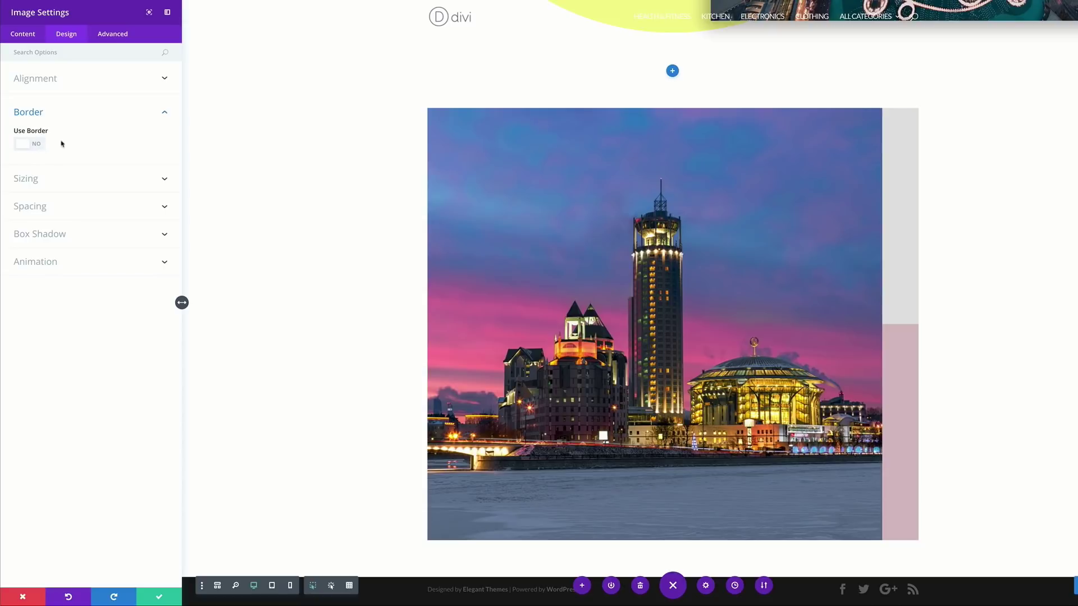
{"action": "left_click", "coordinate": [39, 146]}
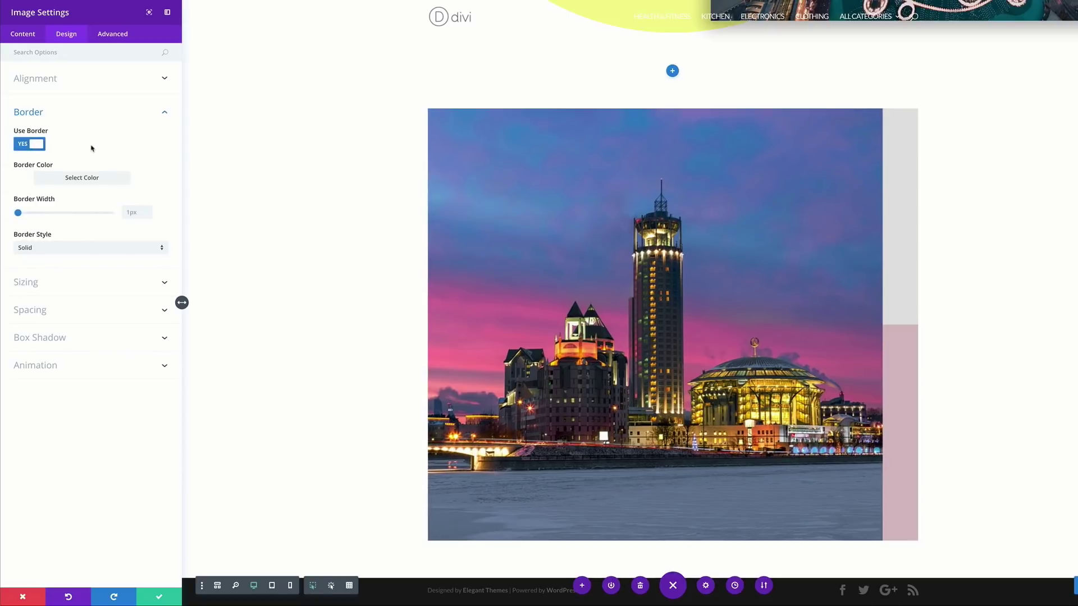
{"action": "left_click", "coordinate": [31, 179]}
{"action": "left_click", "coordinate": [31, 277]}
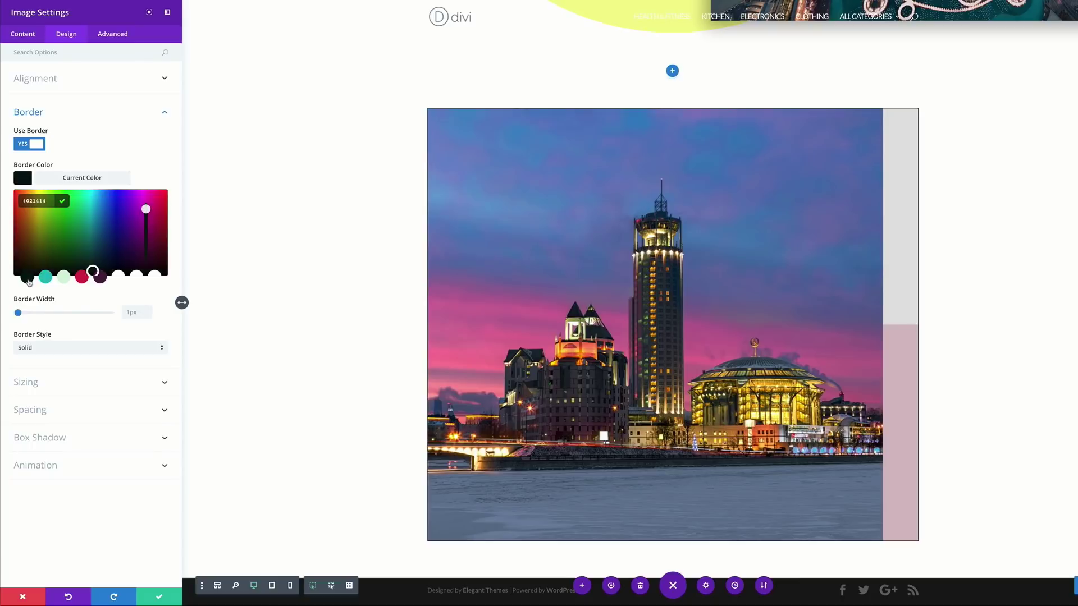
{"action": "left_click", "coordinate": [128, 151]}
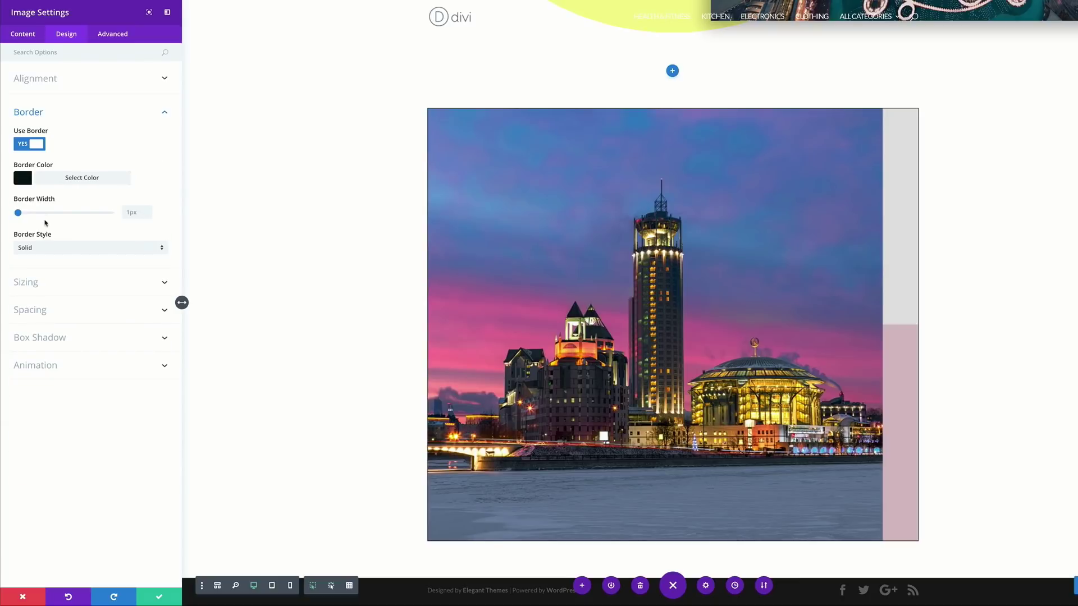
{"action": "left_click_drag", "start_coordinate": [19, 214], "coordinate": [20, 214]}
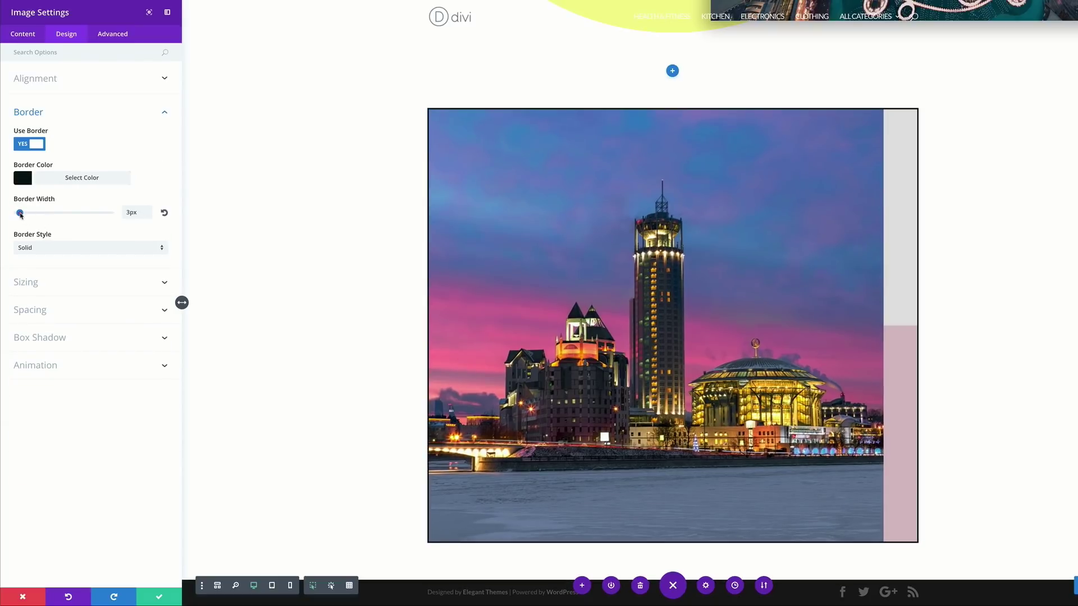
Step: Set the tower image's desktop width to 85% and check its tablet and smartphone widths
{"action": "left_click", "coordinate": [77, 285]}
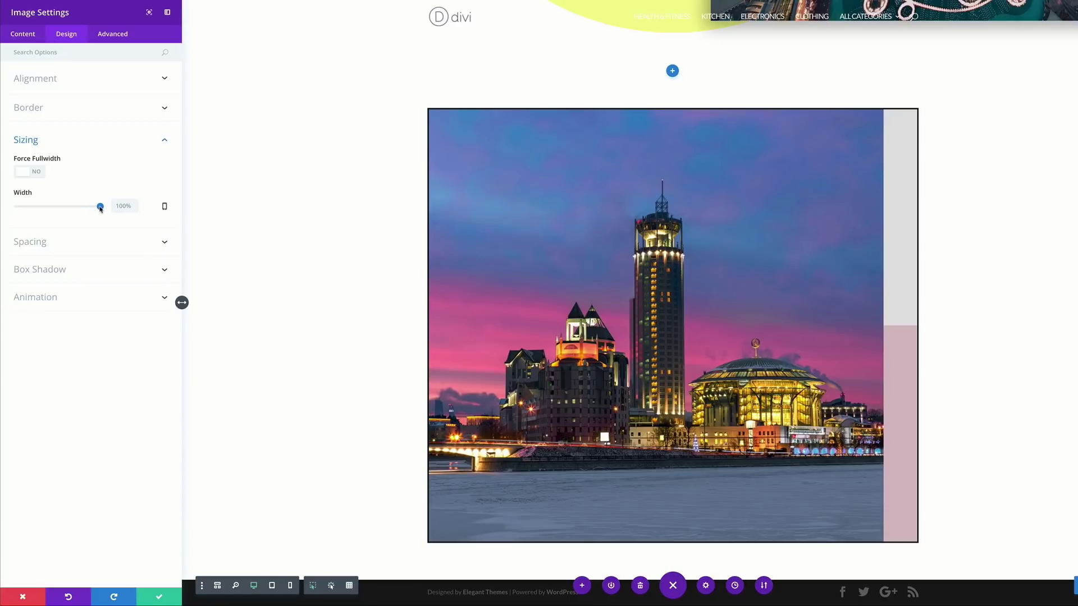
{"action": "left_click_drag", "start_coordinate": [100, 209], "coordinate": [88, 211]}
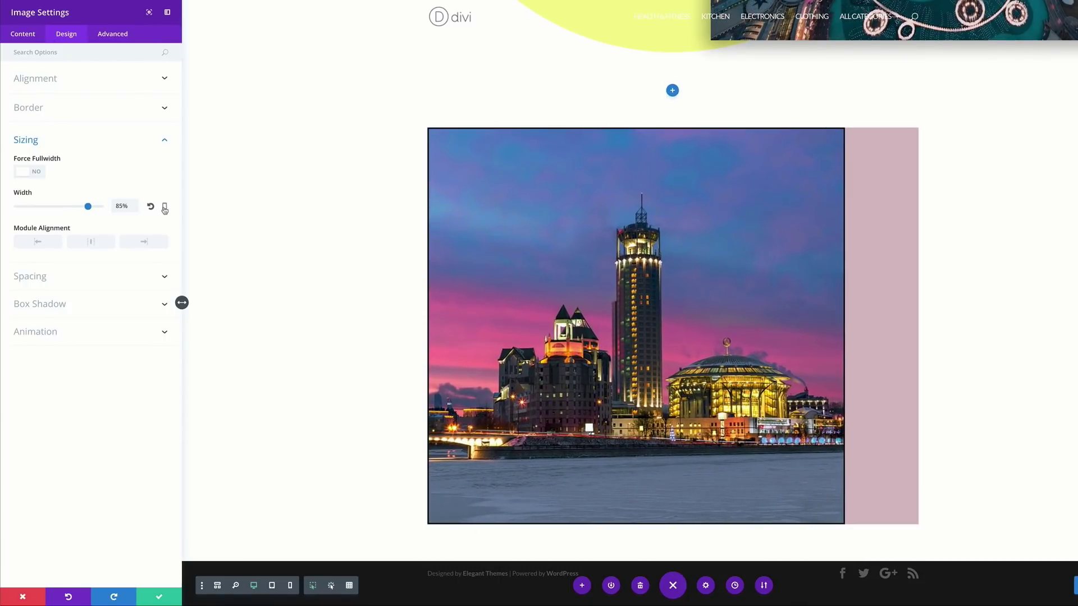
{"action": "left_click", "coordinate": [164, 208]}
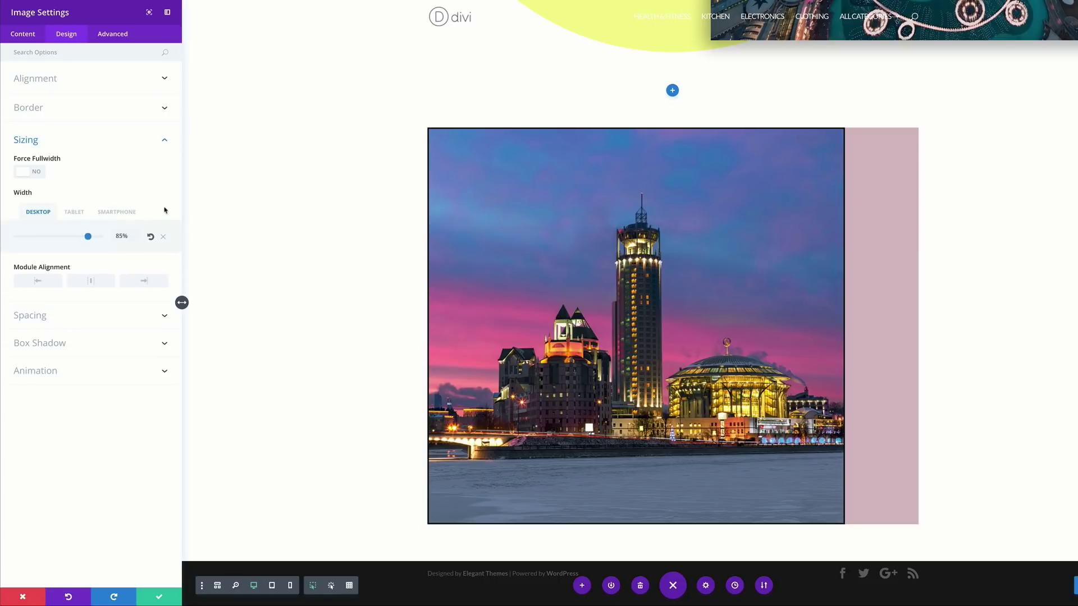
{"action": "left_click", "coordinate": [119, 212]}
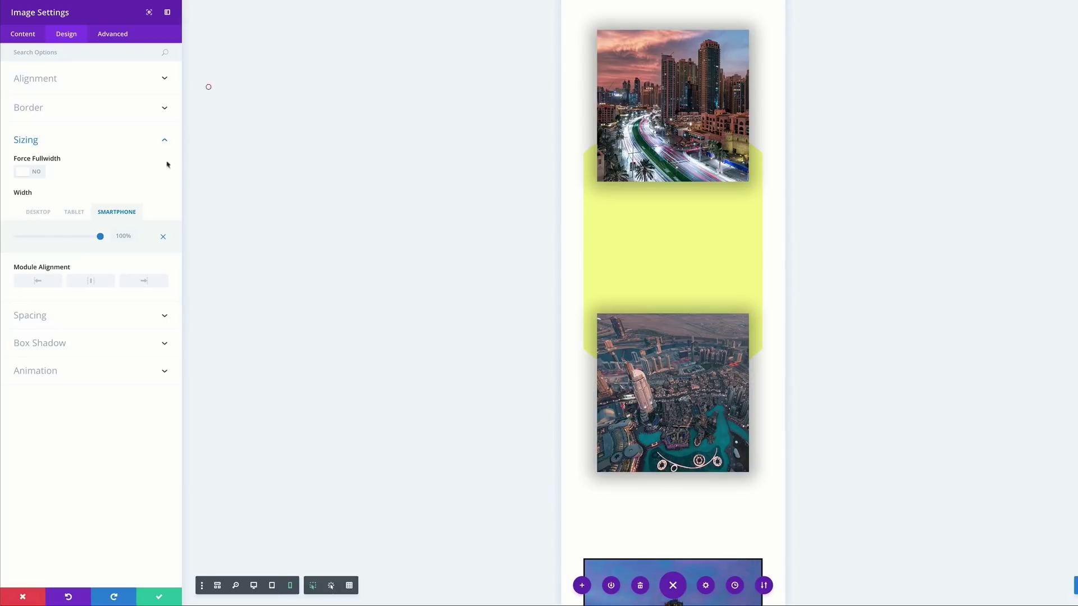
{"action": "left_click", "coordinate": [77, 213]}
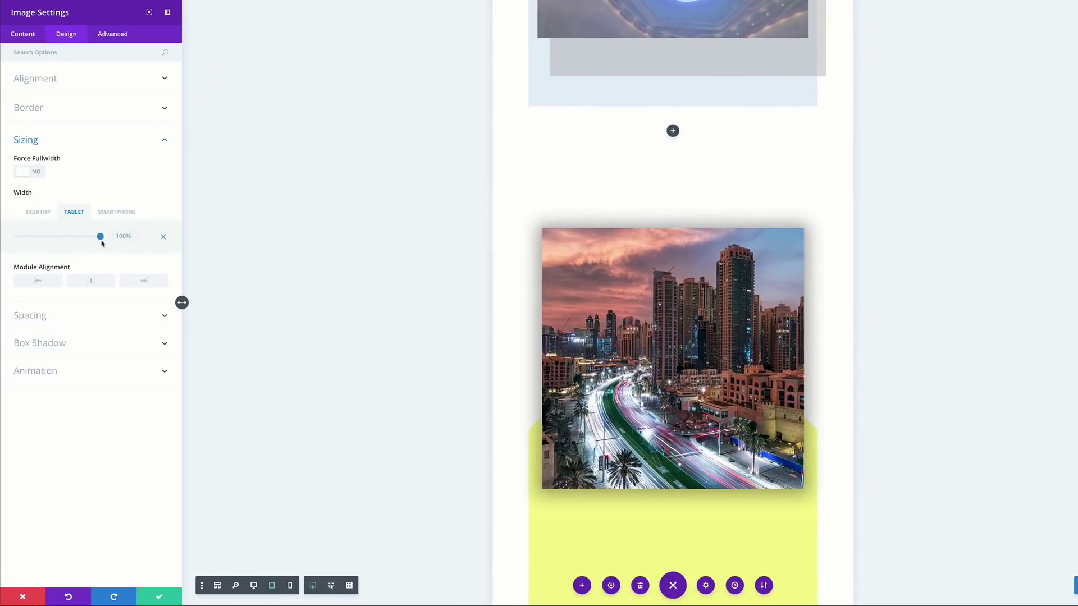
{"action": "left_click", "coordinate": [38, 212]}
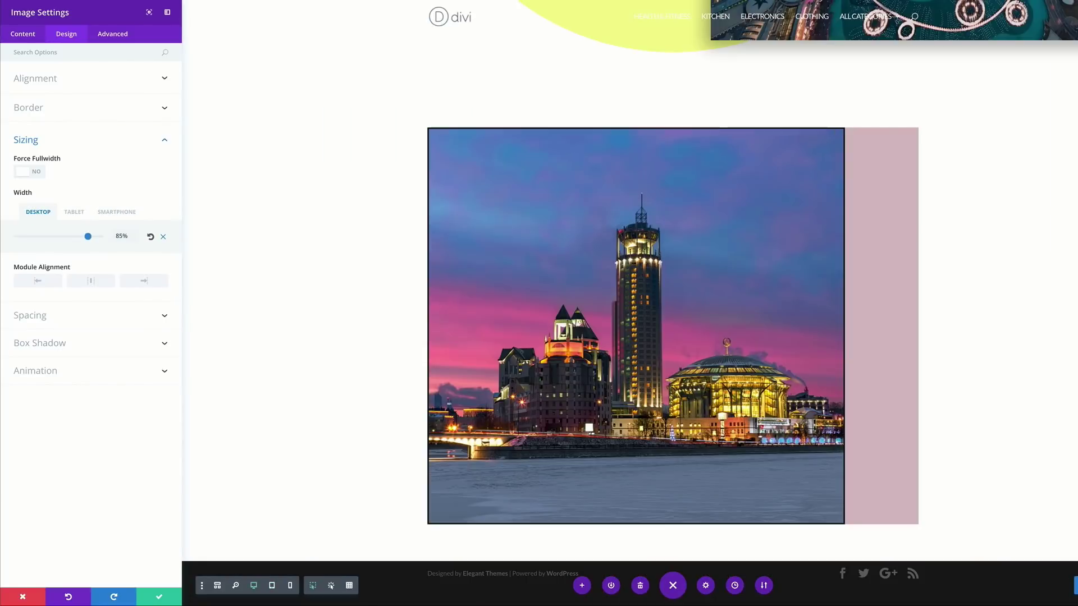
Step: Set the image's custom left margin to 80px on desktop and 0 on smartphone and tablet
{"action": "left_click", "coordinate": [62, 314]}
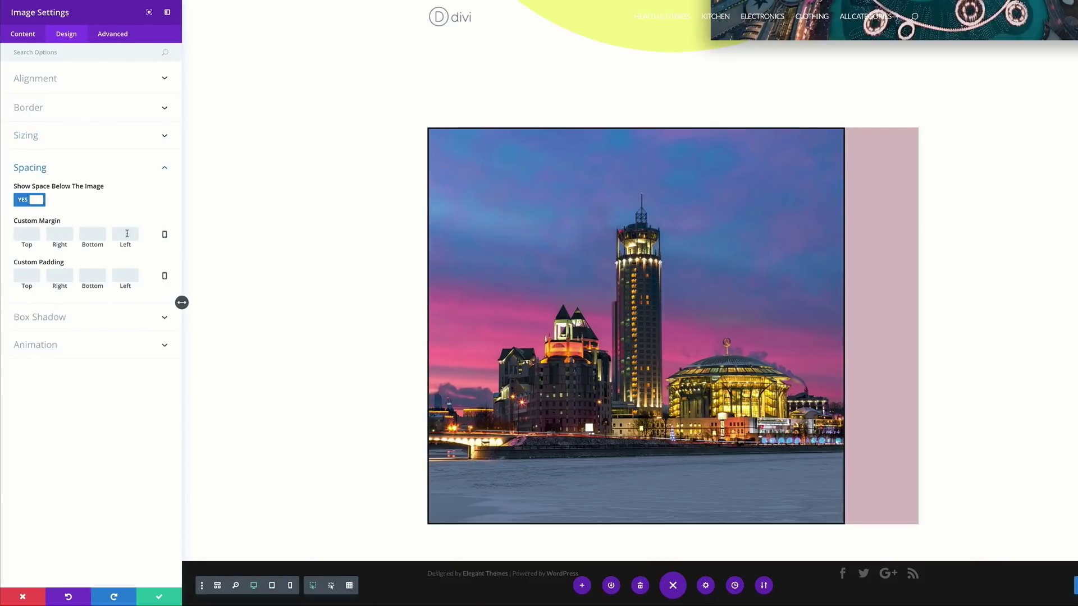
{"action": "left_click", "coordinate": [127, 234]}
{"action": "type", "text": "80"}
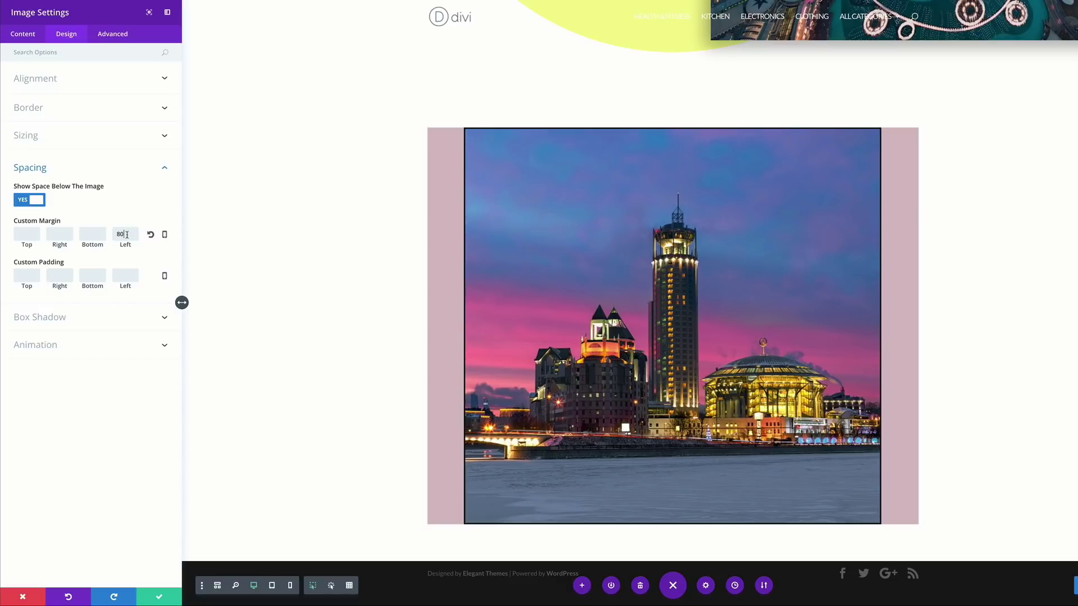
{"action": "left_click", "coordinate": [164, 235]}
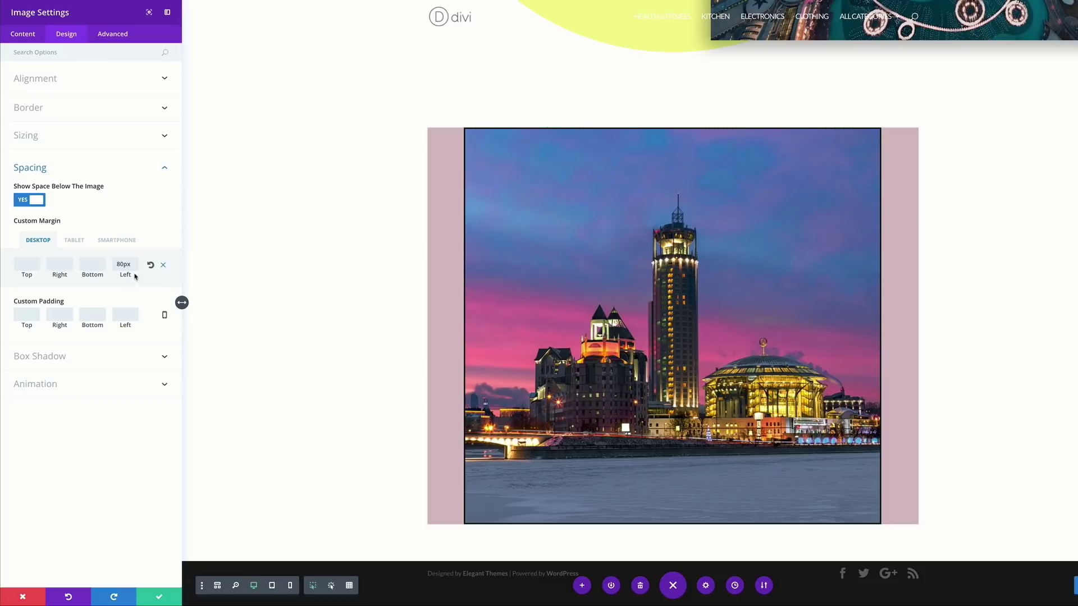
{"action": "left_click", "coordinate": [117, 239]}
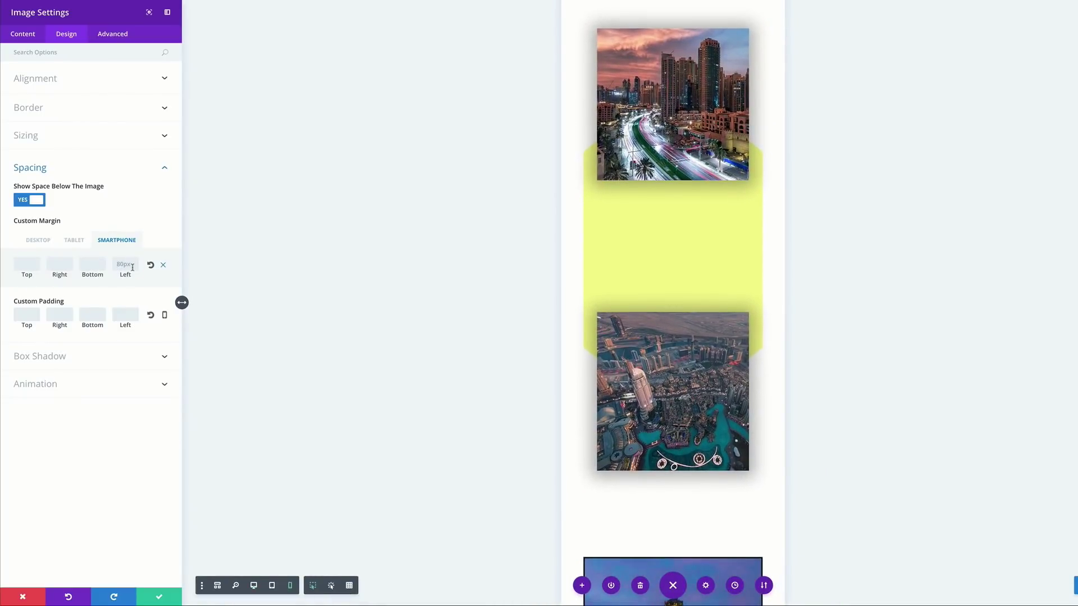
{"action": "type", "text": "0"}
{"action": "left_click", "coordinate": [79, 241]}
{"action": "left_click", "coordinate": [132, 264]}
{"action": "type", "text": "0"}
{"action": "left_click", "coordinate": [56, 240]}
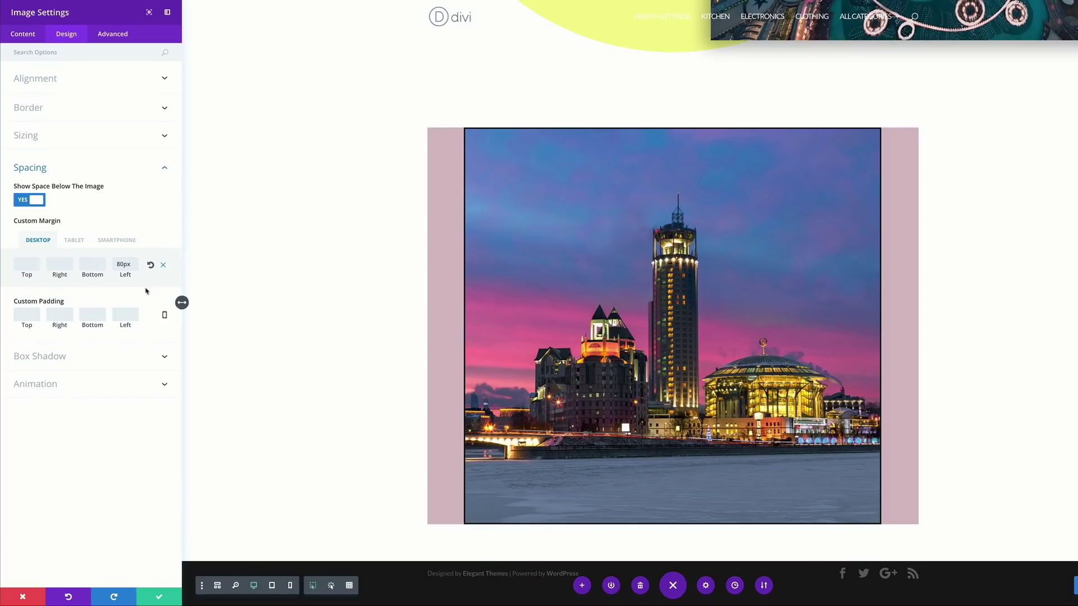
Step: Set the tower image's custom padding to 30px on the top, right, bottom and left sides
{"action": "left_click", "coordinate": [35, 316]}
{"action": "type", "text": "30"}
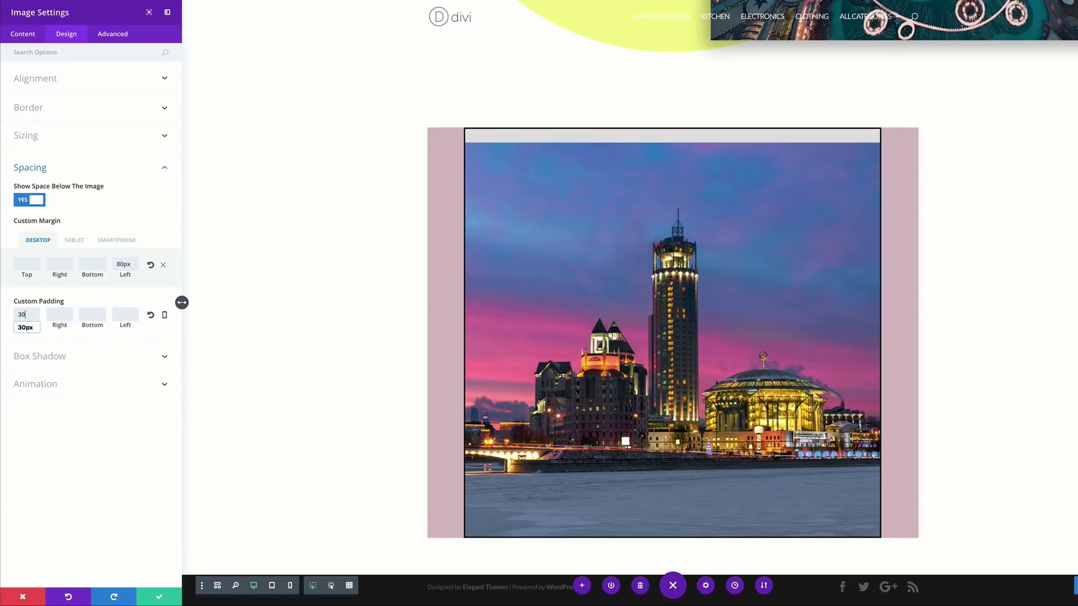
{"action": "left_click", "coordinate": [62, 315]}
{"action": "type", "text": "30"}
{"action": "left_click", "coordinate": [90, 315]}
{"action": "type", "text": "30"}
{"action": "left_click", "coordinate": [119, 317]}
{"action": "type", "text": "30"}
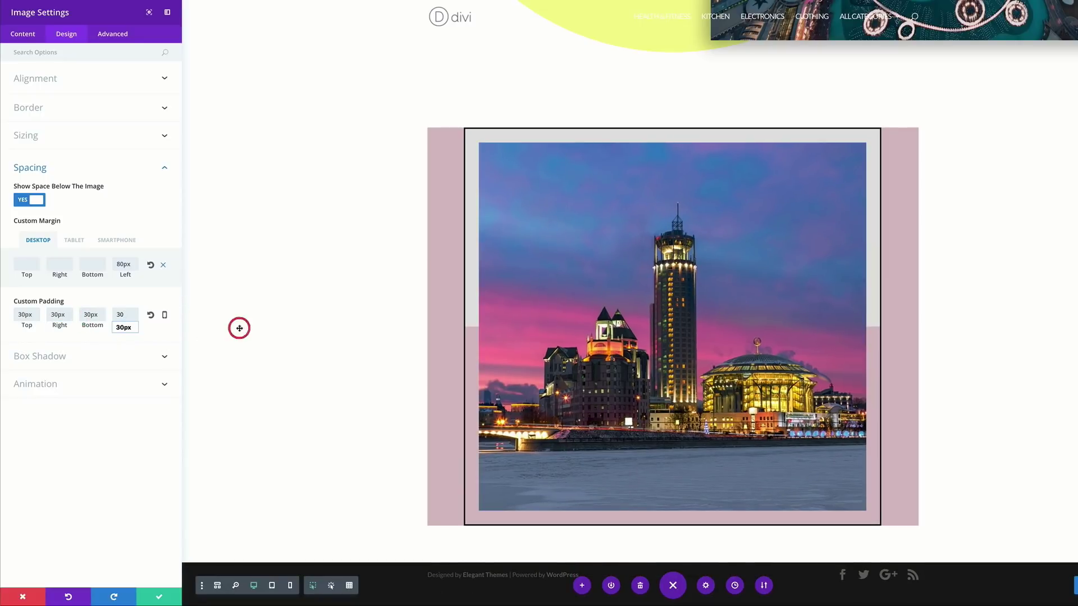
Step: Apply the inner box shadow preset to the tower image with 0px blur strength and 39px spread strength
{"action": "left_click", "coordinate": [60, 356]}
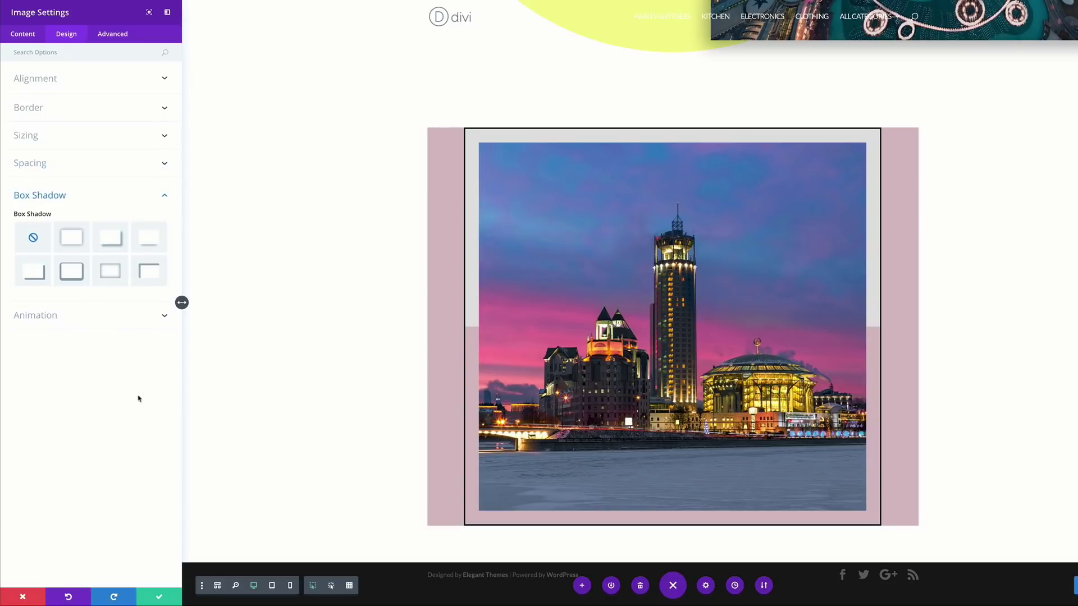
{"action": "left_click", "coordinate": [110, 272]}
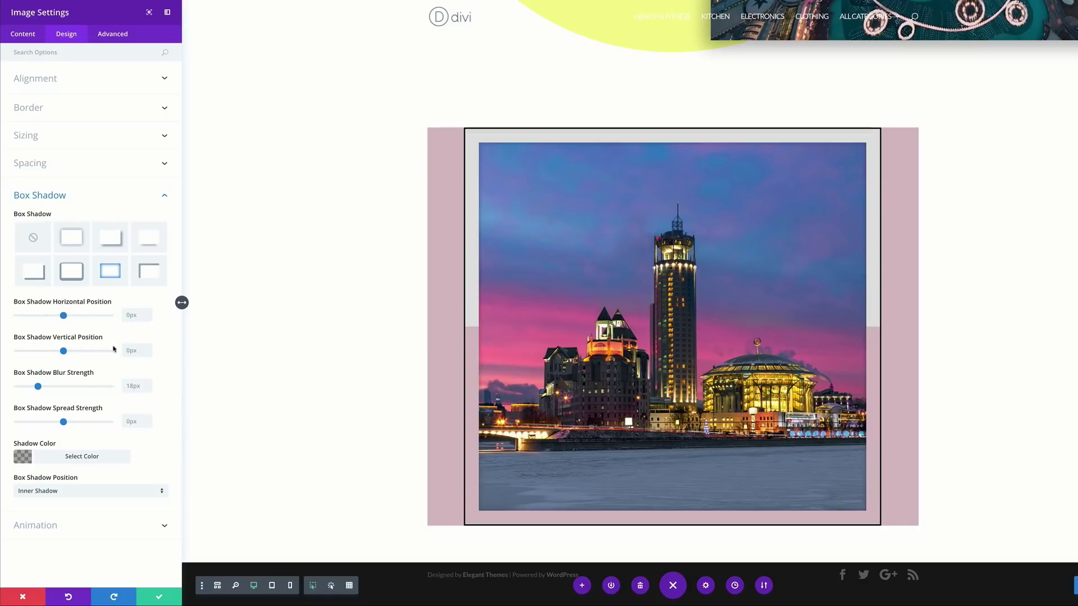
{"action": "left_click_drag", "start_coordinate": [38, 387], "coordinate": [13, 389]}
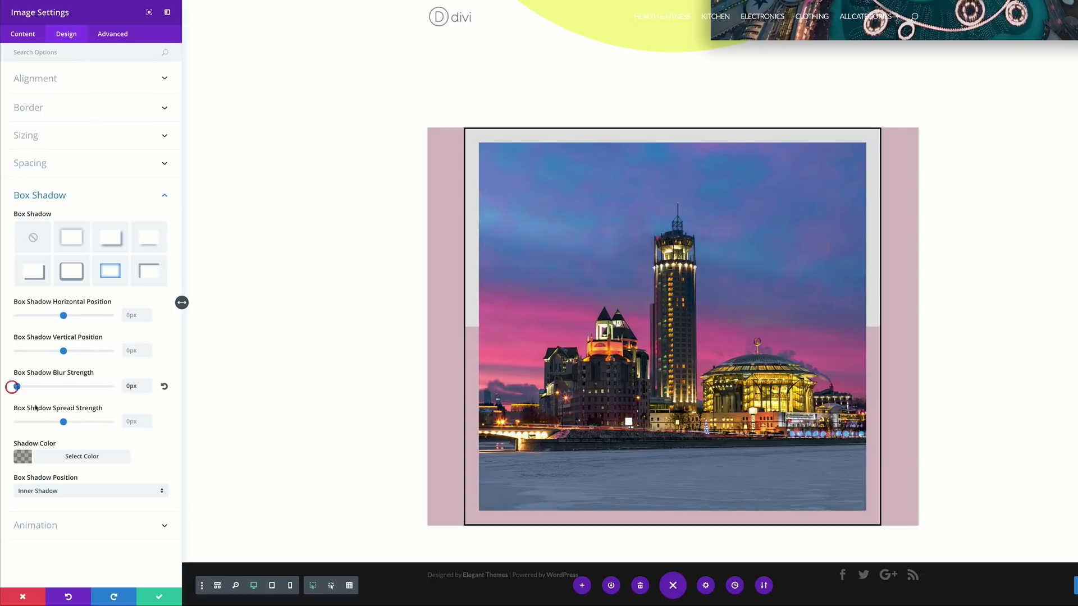
{"action": "left_click", "coordinate": [129, 421]}
{"action": "type", "text": "39"}
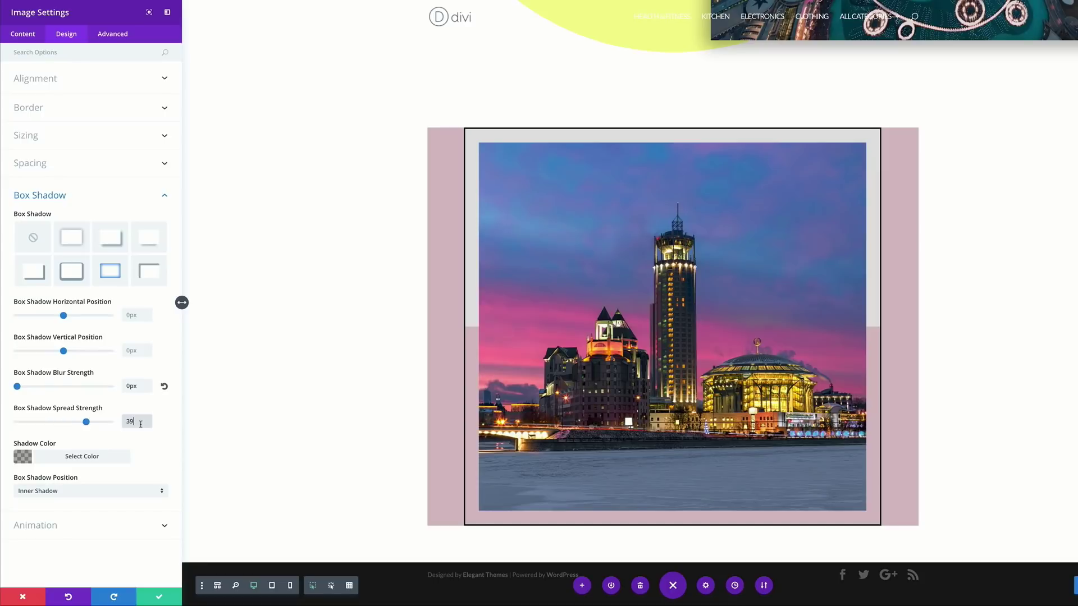
{"action": "key", "text": "Return"}
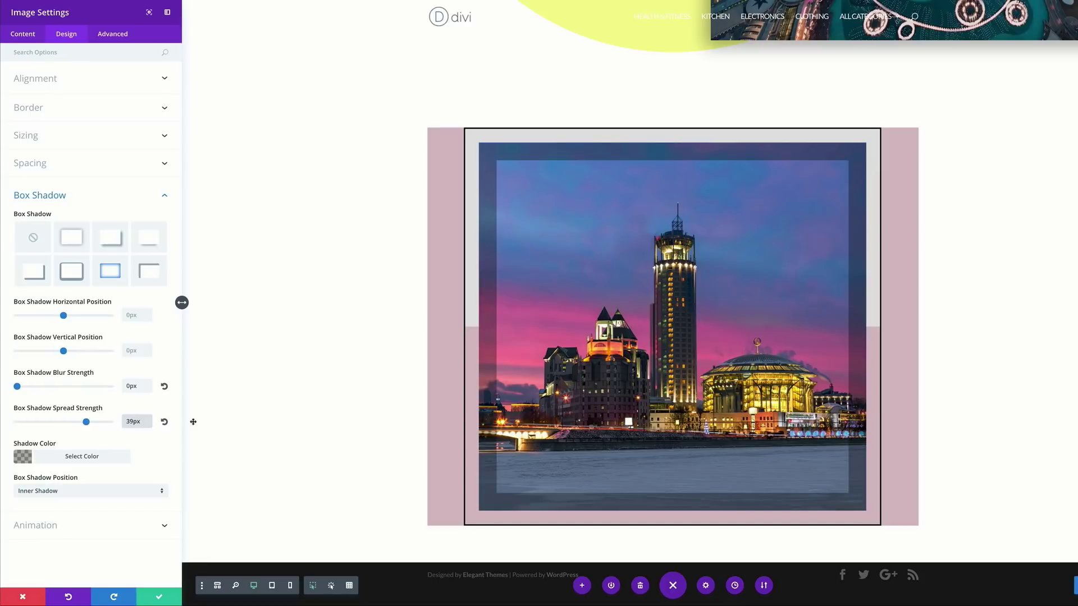
Step: Set the box shadow color to black with 0.22 alpha and change the box shadow position to Outer Shadow
{"action": "left_click", "coordinate": [40, 461]}
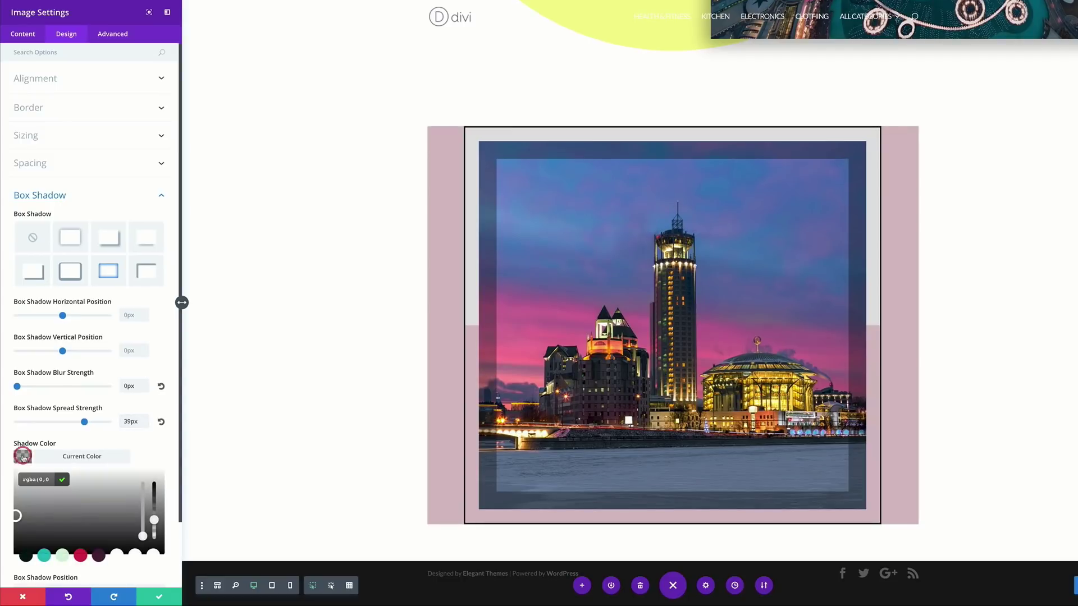
{"action": "scroll", "coordinate": [45, 479], "scroll_direction": "down", "scroll_amount": 1}
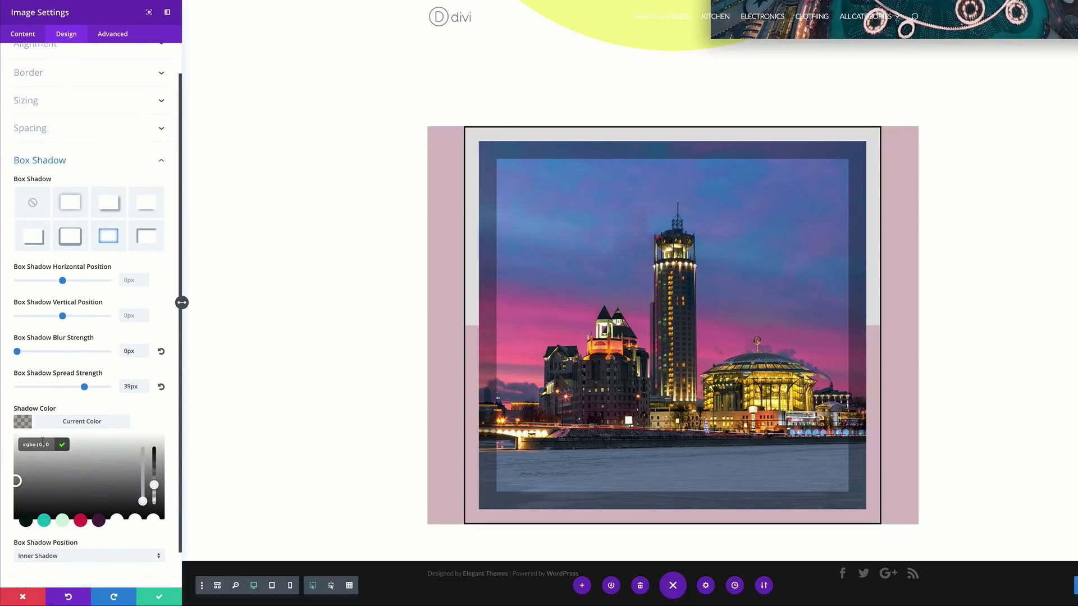
{"action": "left_click", "coordinate": [48, 444]}
{"action": "key", "text": "BackSpace"}
{"action": "key", "text": "BackSpace"}
{"action": "type", "text": "22"}
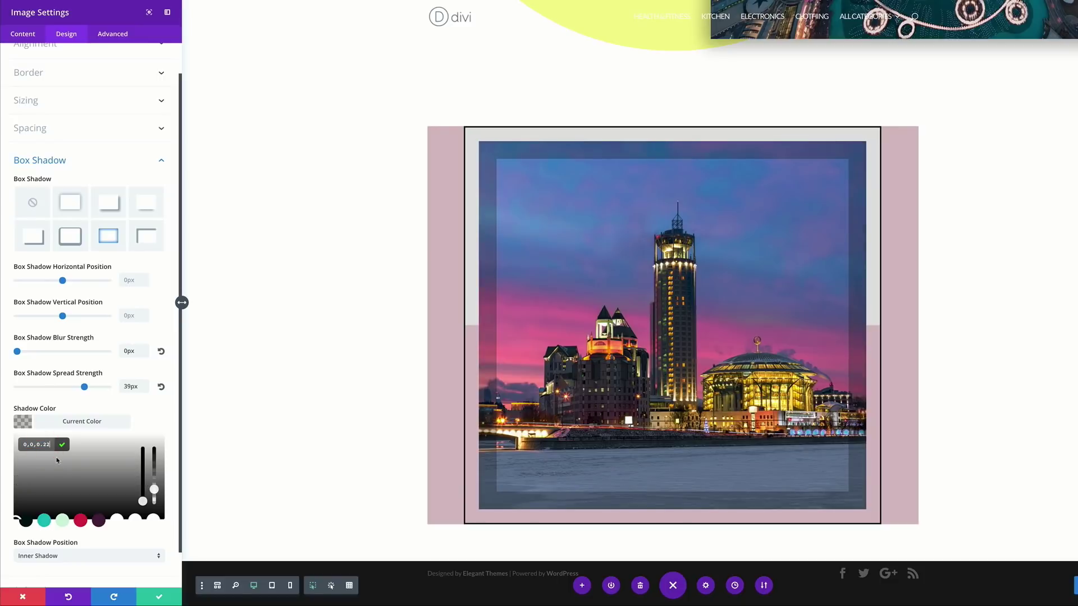
{"action": "left_click", "coordinate": [154, 291]}
{"action": "scroll", "coordinate": [154, 291], "scroll_direction": "down", "scroll_amount": 1}
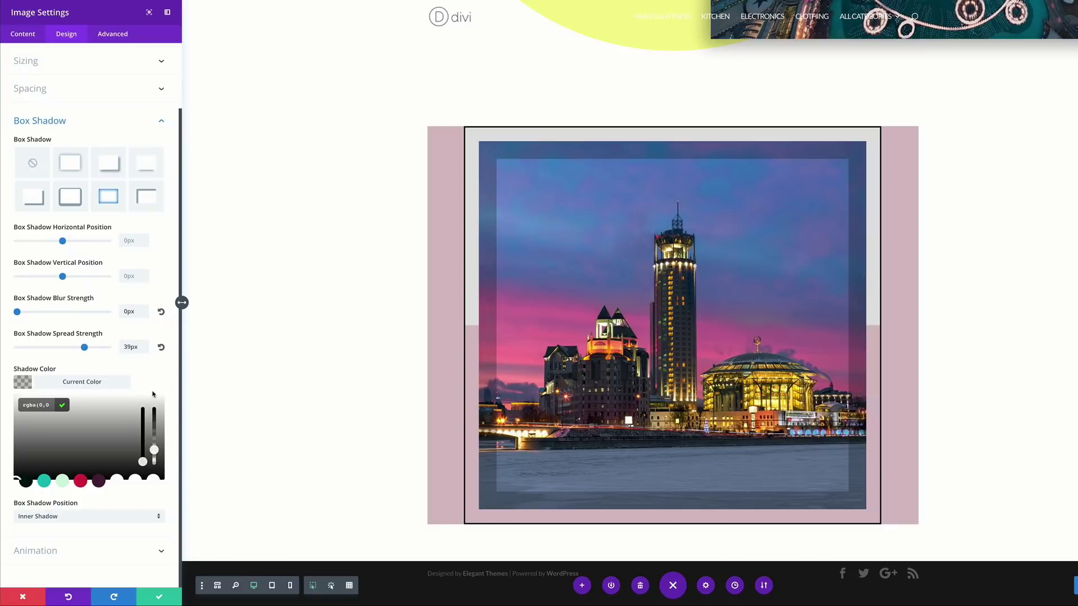
{"action": "left_click", "coordinate": [85, 520]}
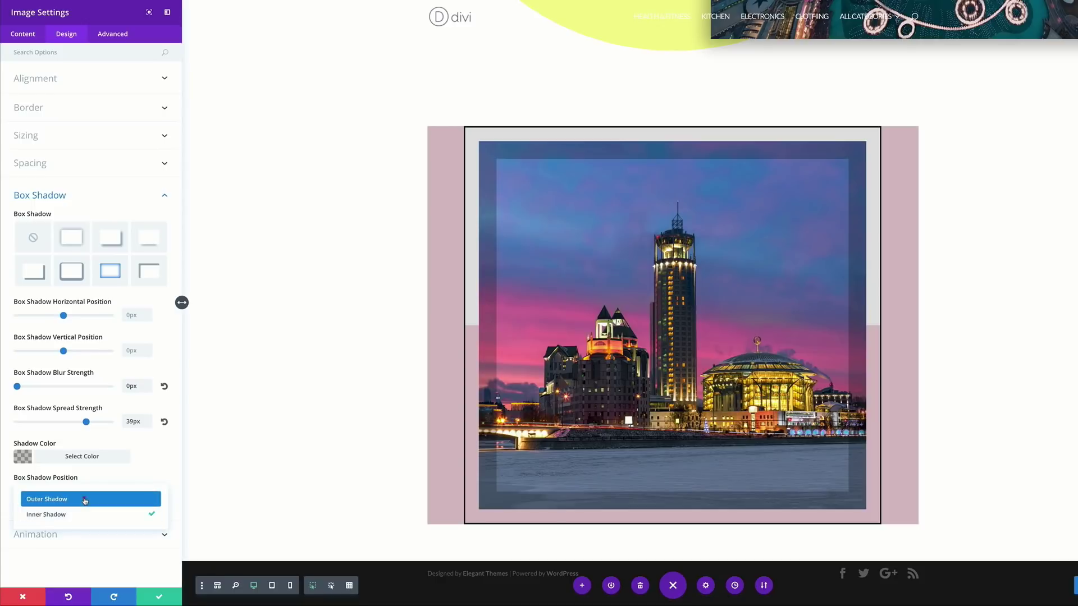
{"action": "left_click", "coordinate": [85, 499]}
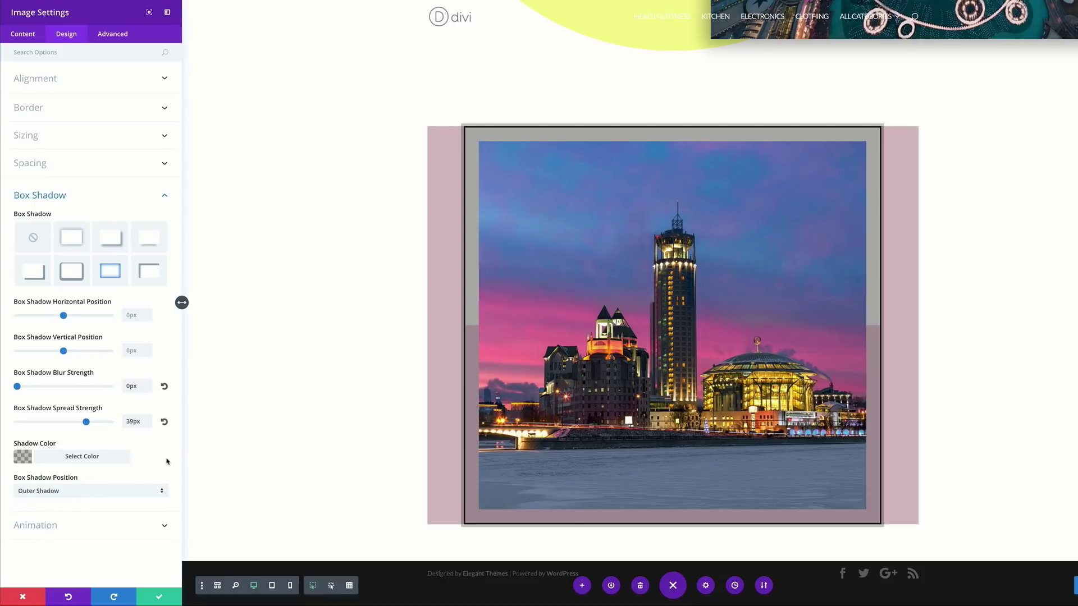
Step: Save the tower image's settings and add a regular section with a two-column row below it
{"action": "left_click", "coordinate": [159, 596]}
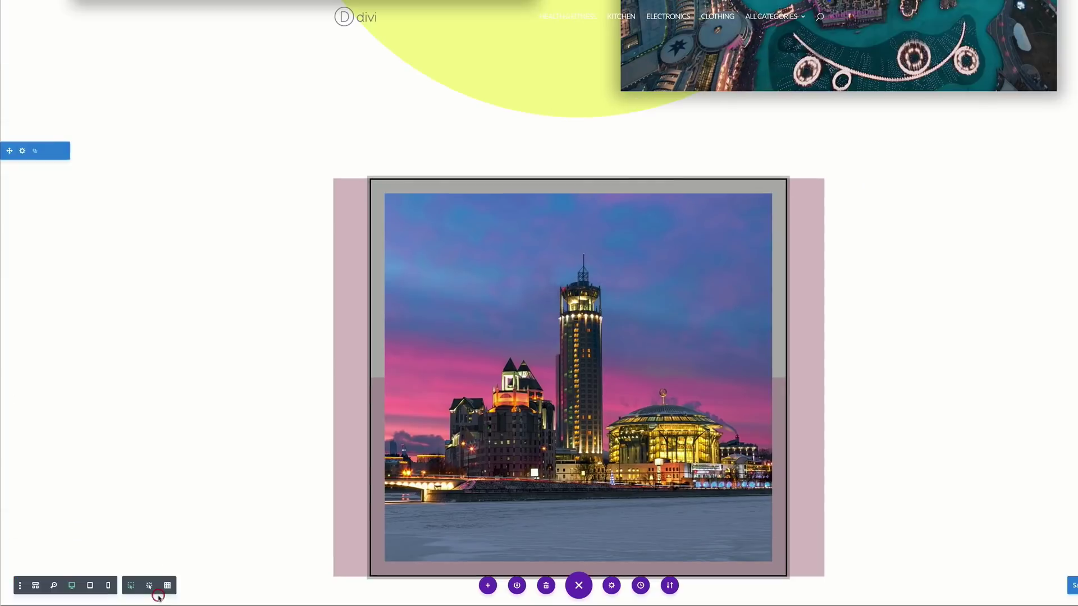
{"action": "scroll", "coordinate": [258, 397], "scroll_direction": "down", "scroll_amount": 1}
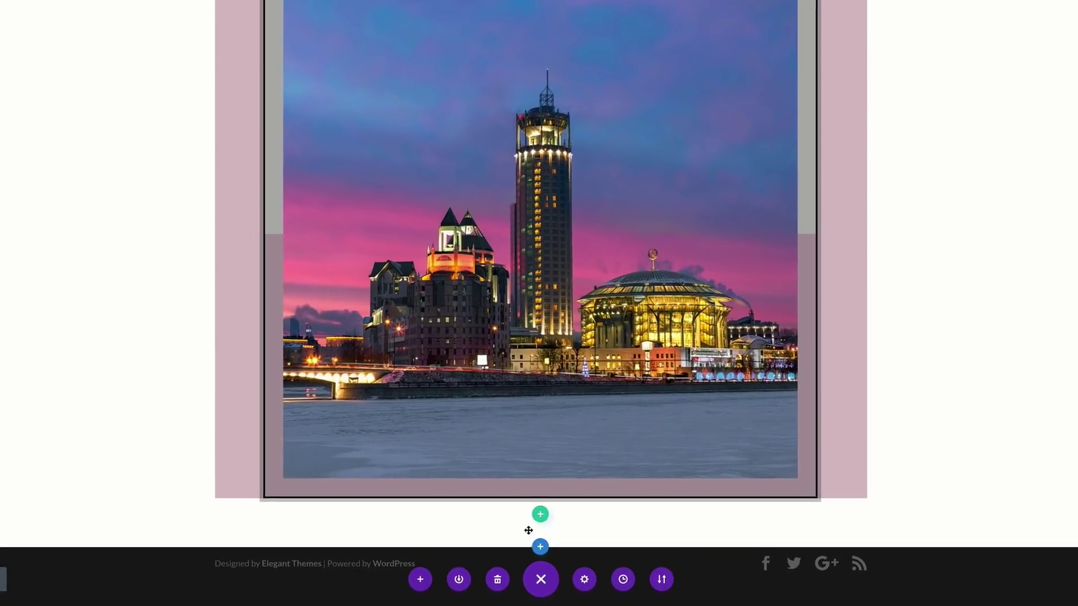
{"action": "left_click", "coordinate": [534, 545]}
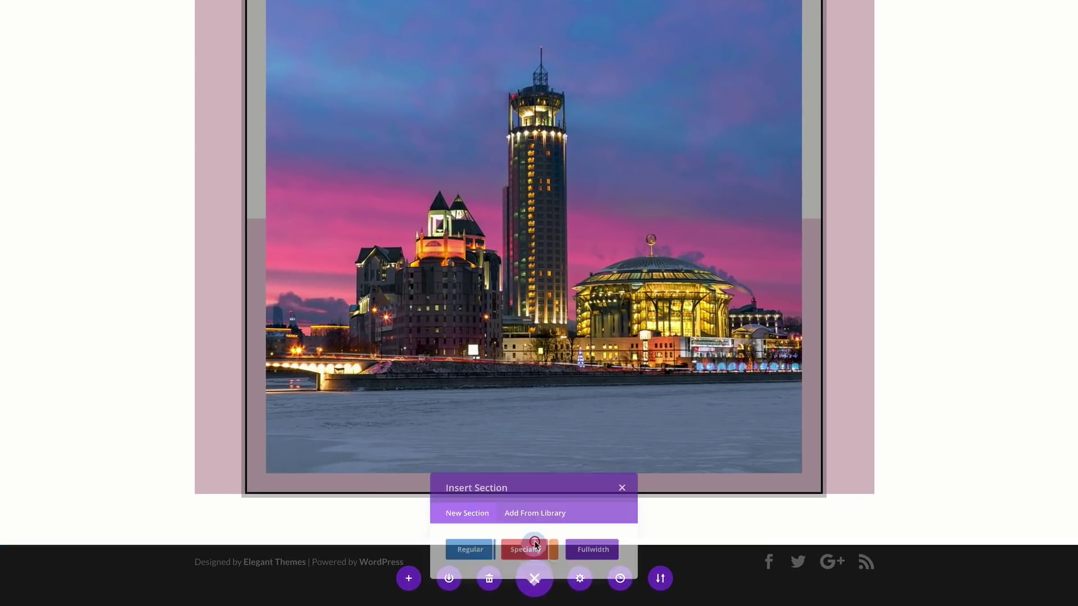
{"action": "left_click", "coordinate": [456, 499]}
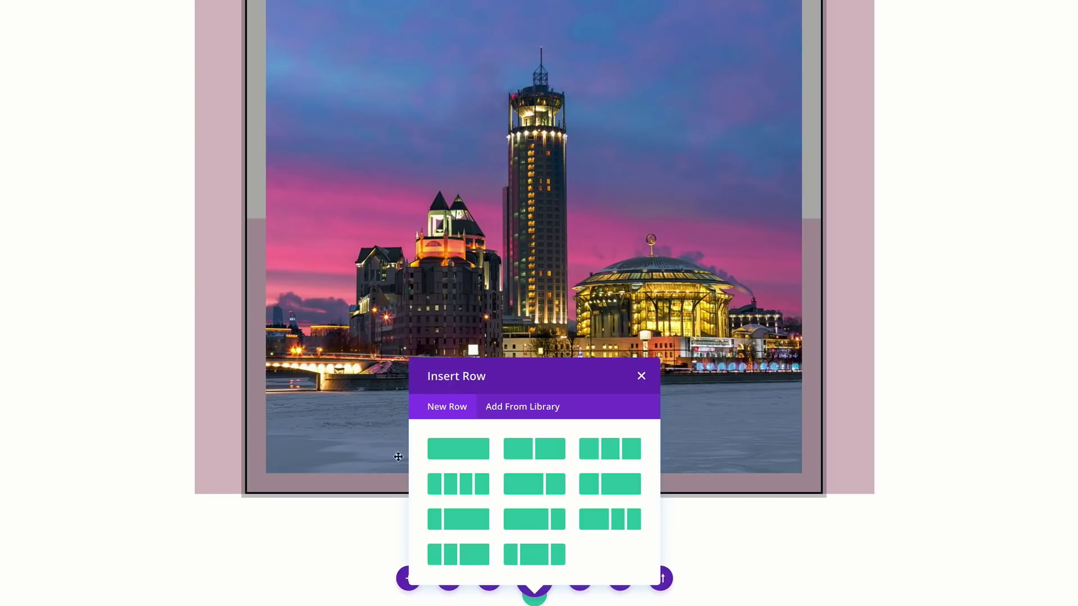
{"action": "left_click", "coordinate": [548, 452]}
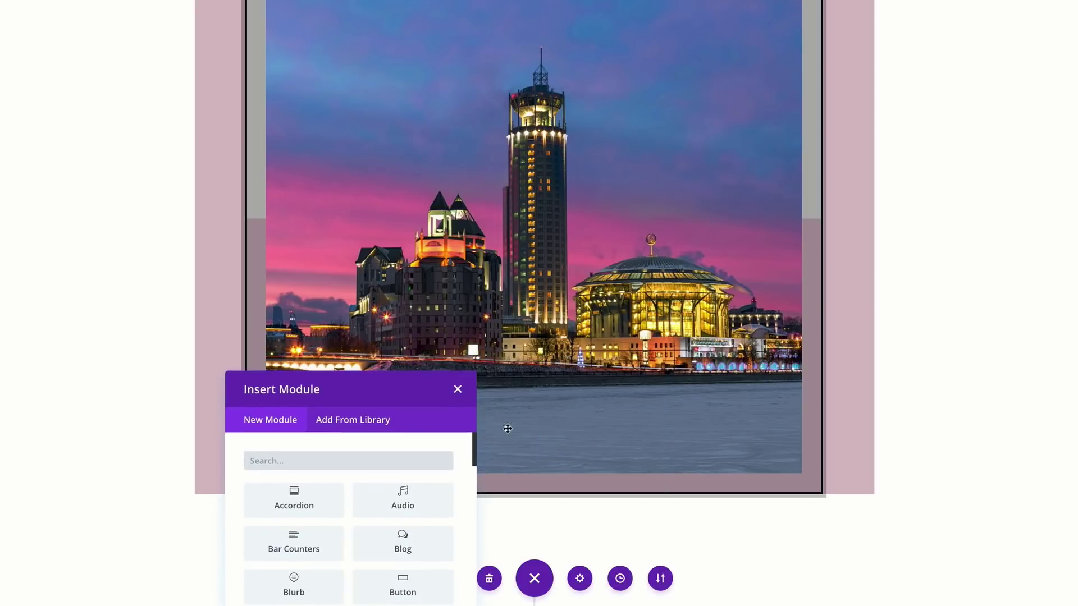
Step: Insert an Image module into the first column of the new row
{"action": "scroll", "coordinate": [144, 440], "scroll_direction": "down", "scroll_amount": 5}
{"action": "scroll", "coordinate": [296, 418], "scroll_direction": "up", "scroll_amount": 3}
{"action": "left_click", "coordinate": [304, 295]}
{"action": "type", "text": "image"}
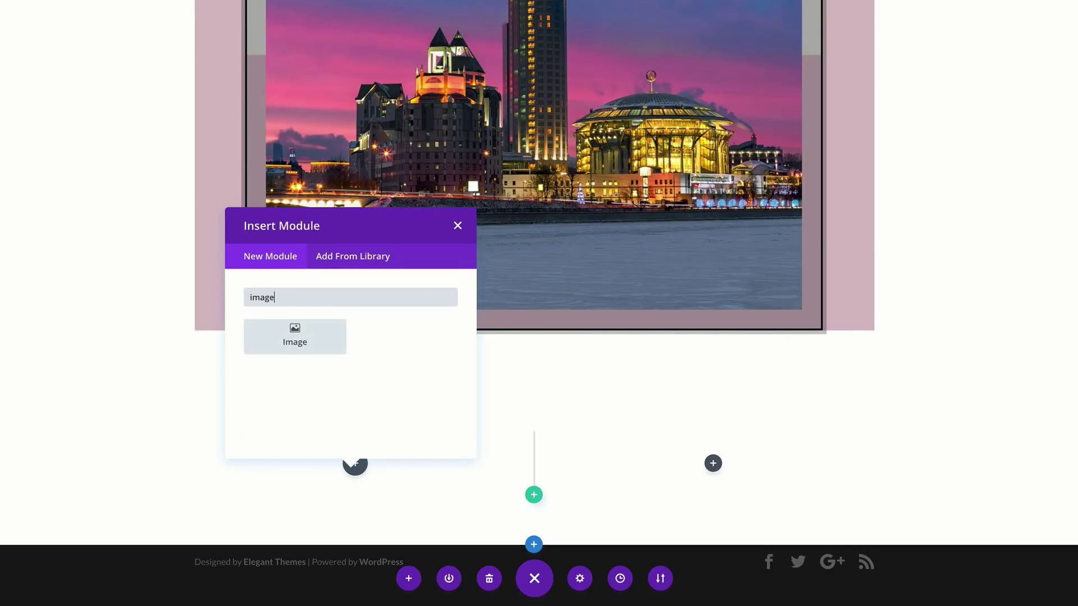
{"action": "left_click", "coordinate": [292, 342]}
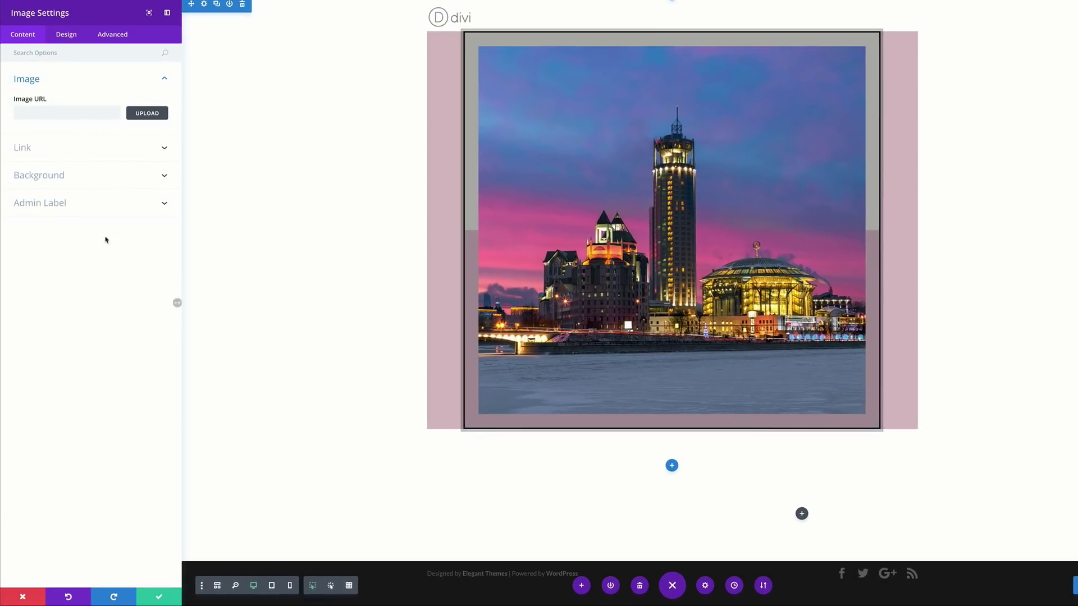
Step: Give the image module a gradient background from fully transparent white to purple with 0.46 alpha
{"action": "left_click", "coordinate": [61, 177]}
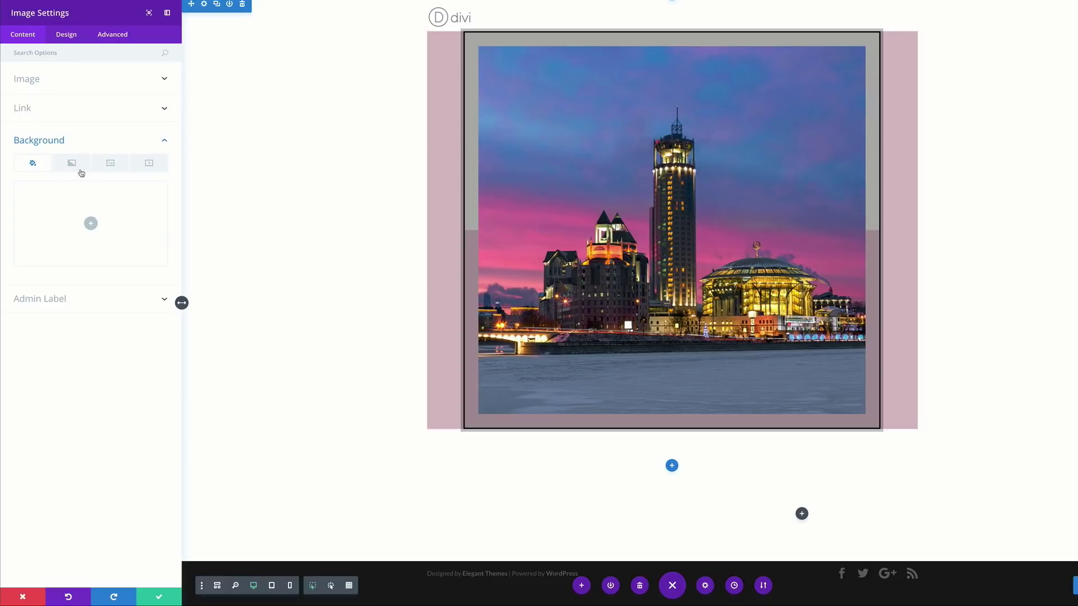
{"action": "left_click", "coordinate": [72, 163]}
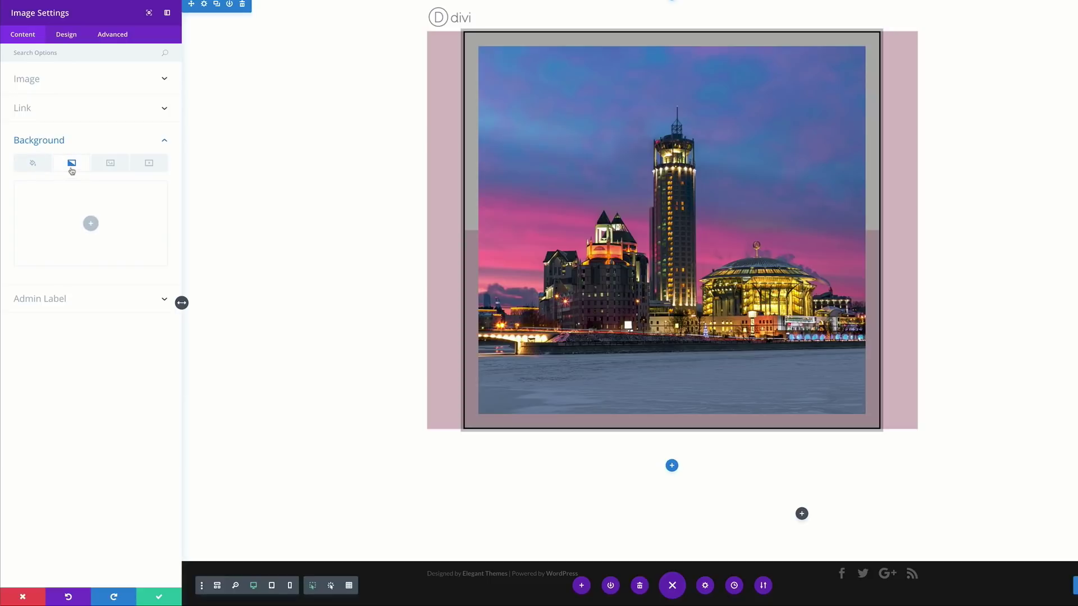
{"action": "left_click", "coordinate": [90, 224]}
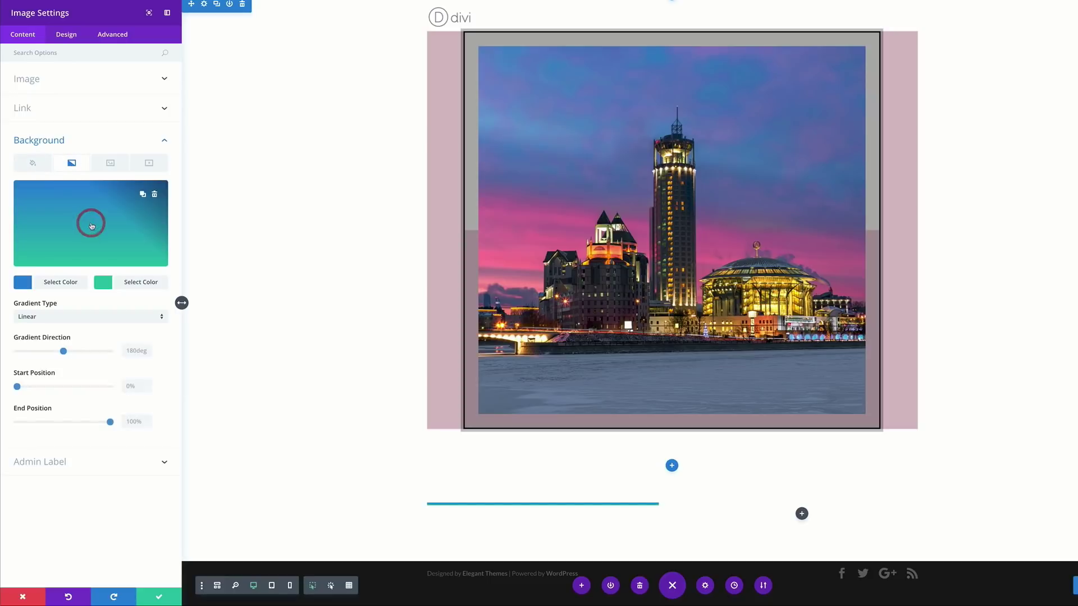
{"action": "left_click", "coordinate": [23, 281]}
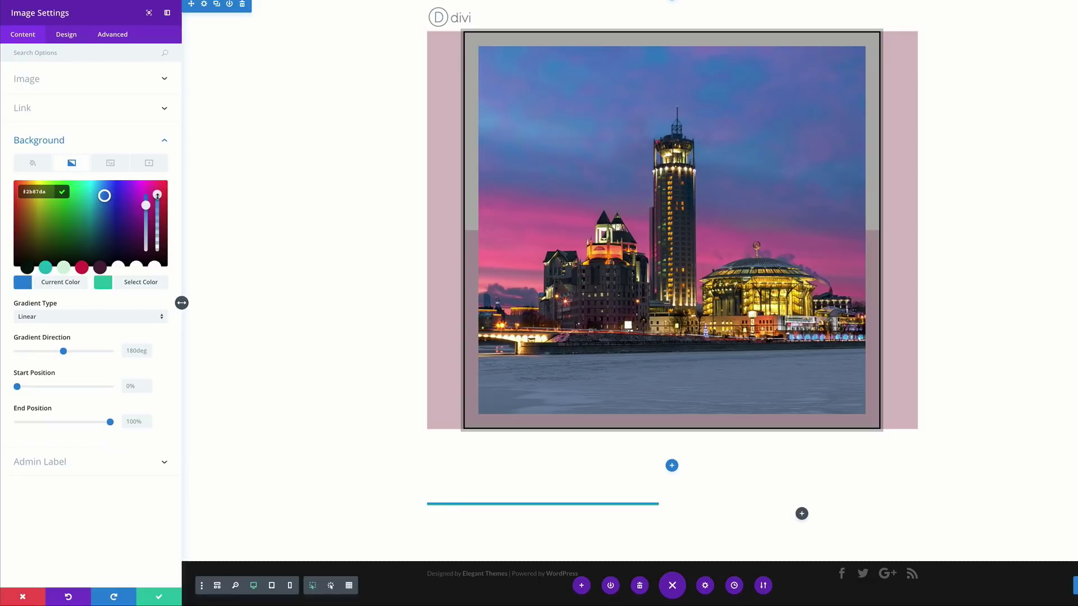
{"action": "left_click_drag", "start_coordinate": [159, 198], "coordinate": [158, 208]}
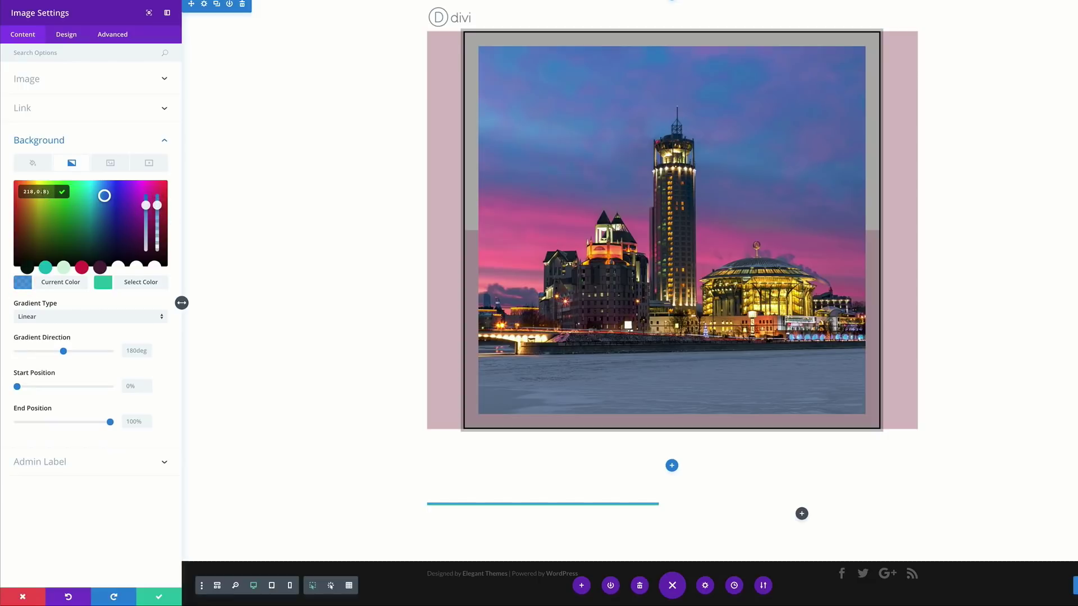
{"action": "triple_click", "coordinate": [28, 192]}
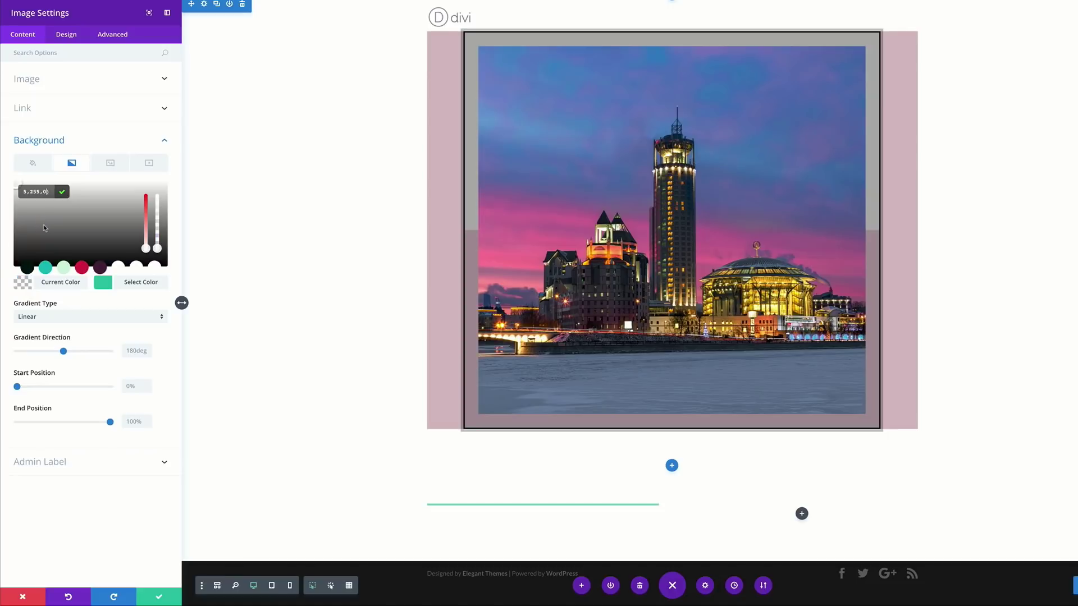
{"action": "left_click", "coordinate": [104, 285]}
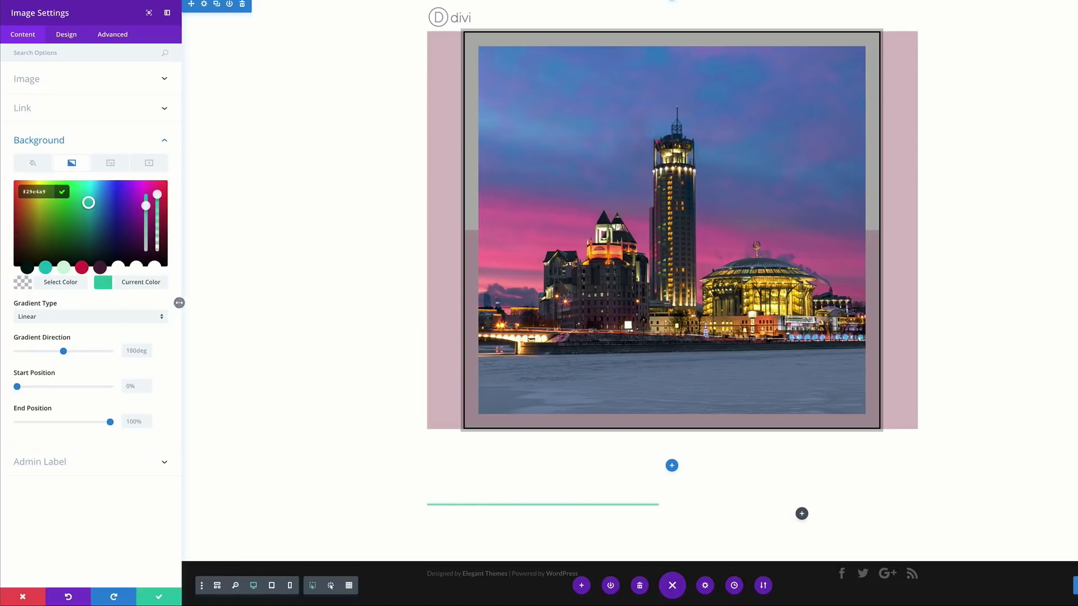
{"action": "key", "text": "ctrl+v"}
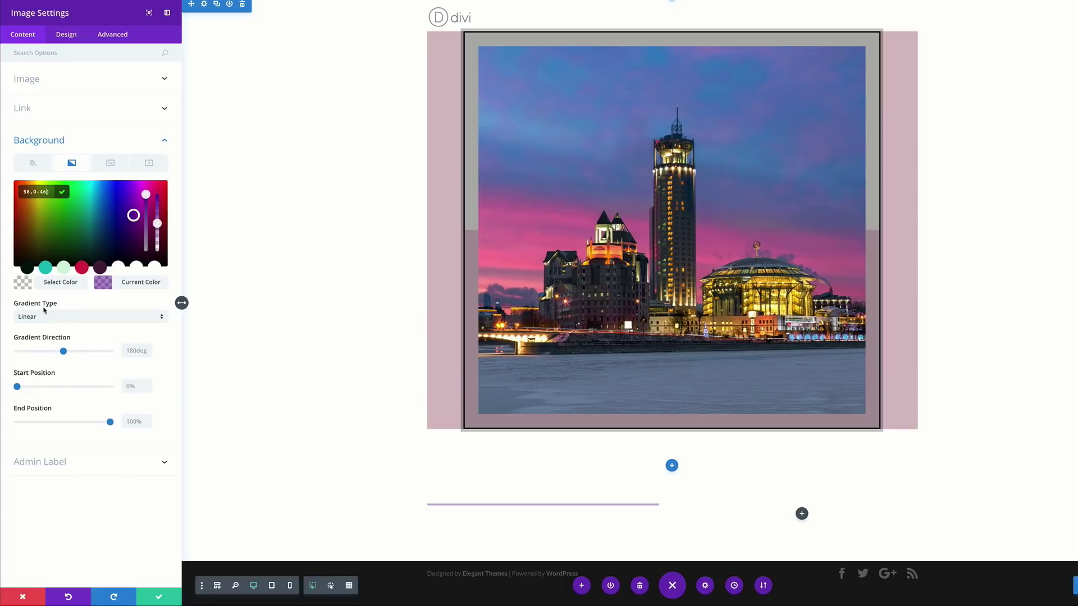
Step: Set the linear gradient's direction to 134deg and both its start and end positions to 55%
{"action": "left_click", "coordinate": [128, 351]}
{"action": "left_click_drag", "start_coordinate": [18, 351], "coordinate": [51, 351]}
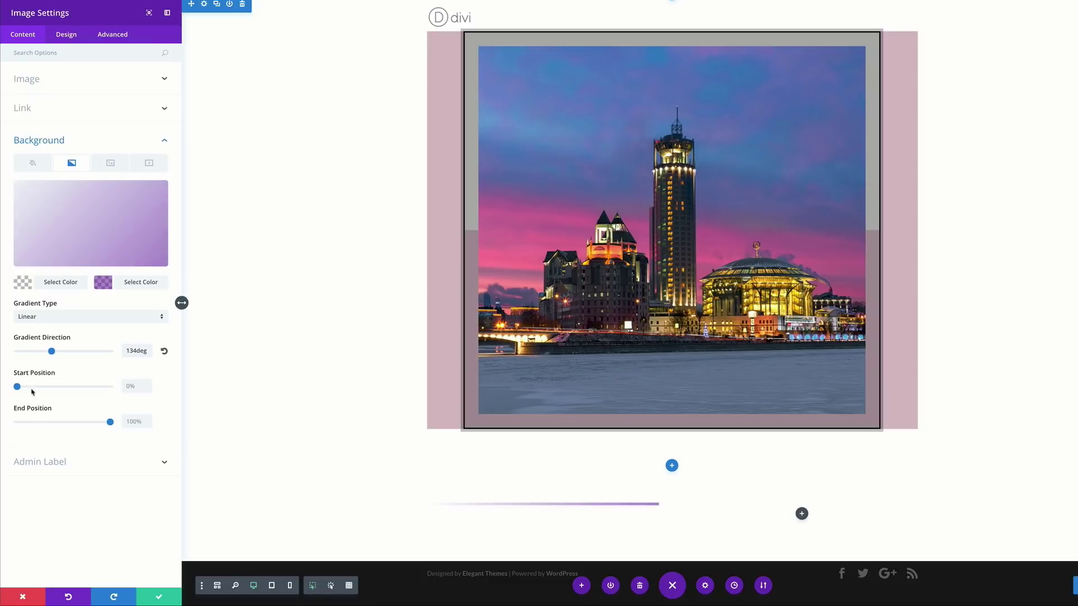
{"action": "left_click_drag", "start_coordinate": [17, 387], "coordinate": [19, 387]}
{"action": "left_click", "coordinate": [151, 386]}
{"action": "type", "text": "55%"}
{"action": "left_click", "coordinate": [143, 424]}
{"action": "type", "text": "55"}
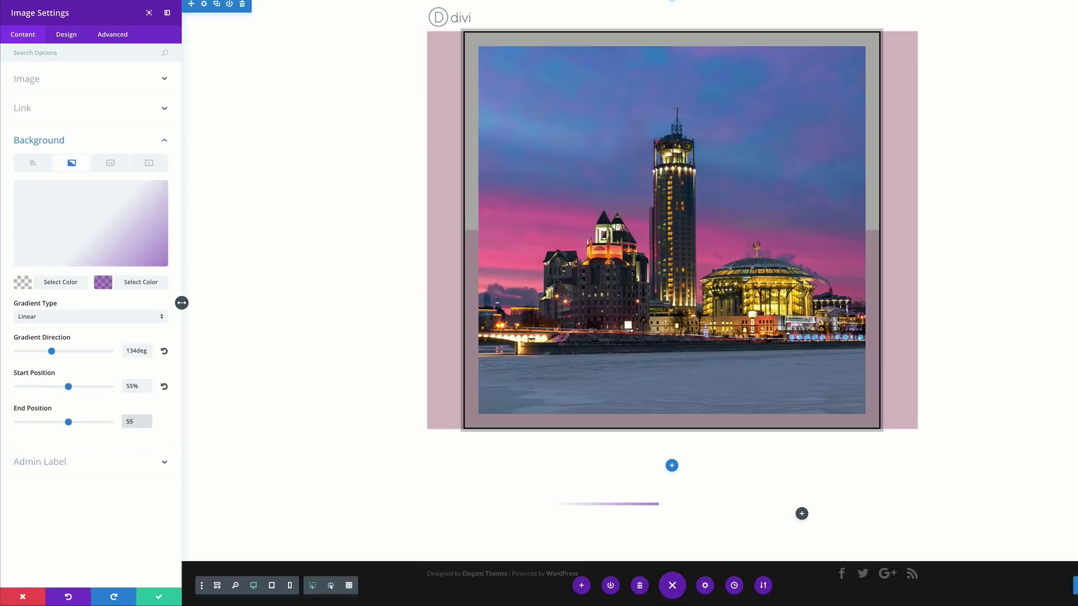
{"action": "type", "text": "%"}
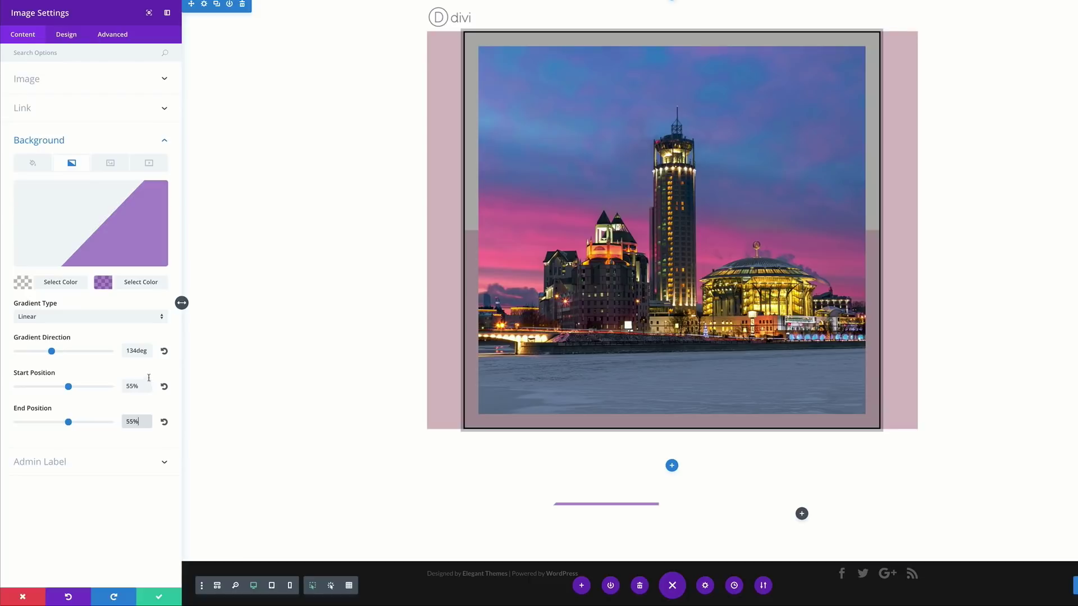
Step: Fine-tune the gradient direction to 138deg
{"action": "left_click", "coordinate": [136, 352]}
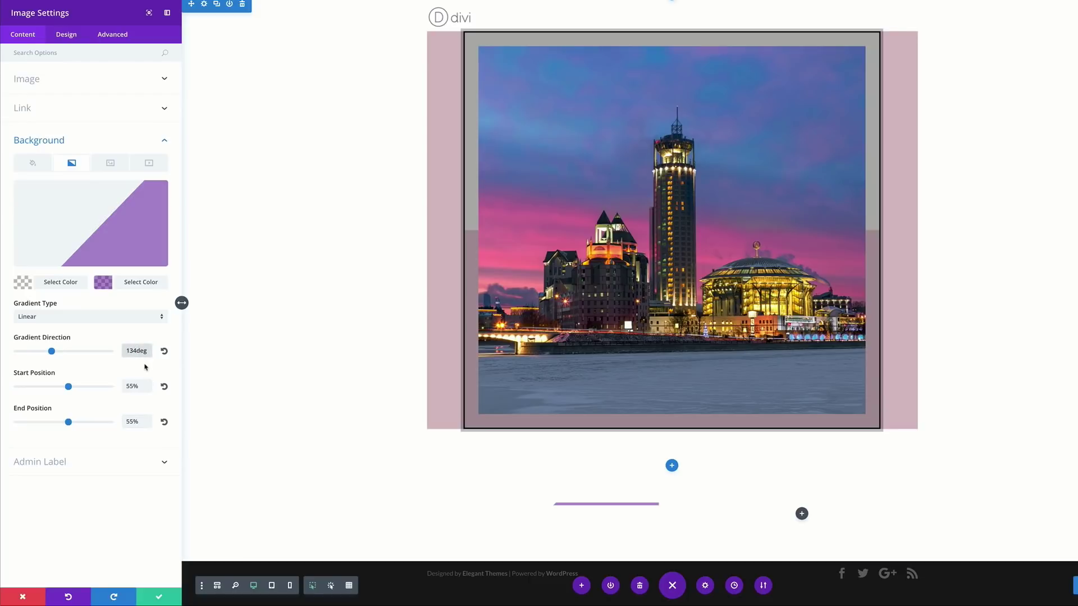
{"action": "key", "text": "Up"}
{"action": "key", "text": "Up"}
{"action": "key", "text": "Up"}
{"action": "key", "text": "Up"}
{"action": "left_click", "coordinate": [145, 519]}
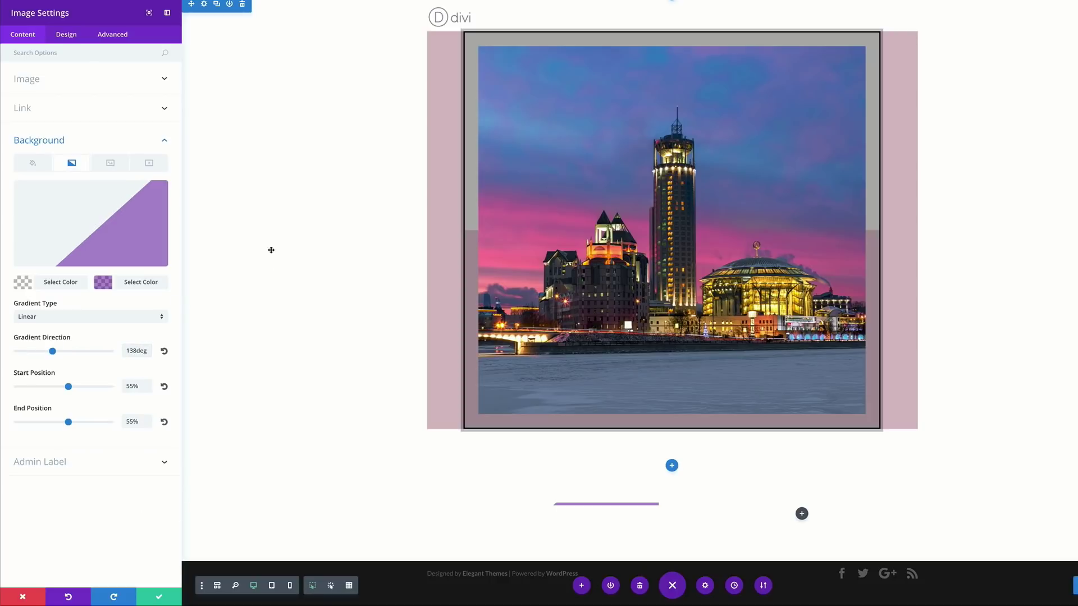
Step: Set the gradient image module's custom padding to 30px on the right and bottom, and save the module
{"action": "left_click", "coordinate": [71, 36]}
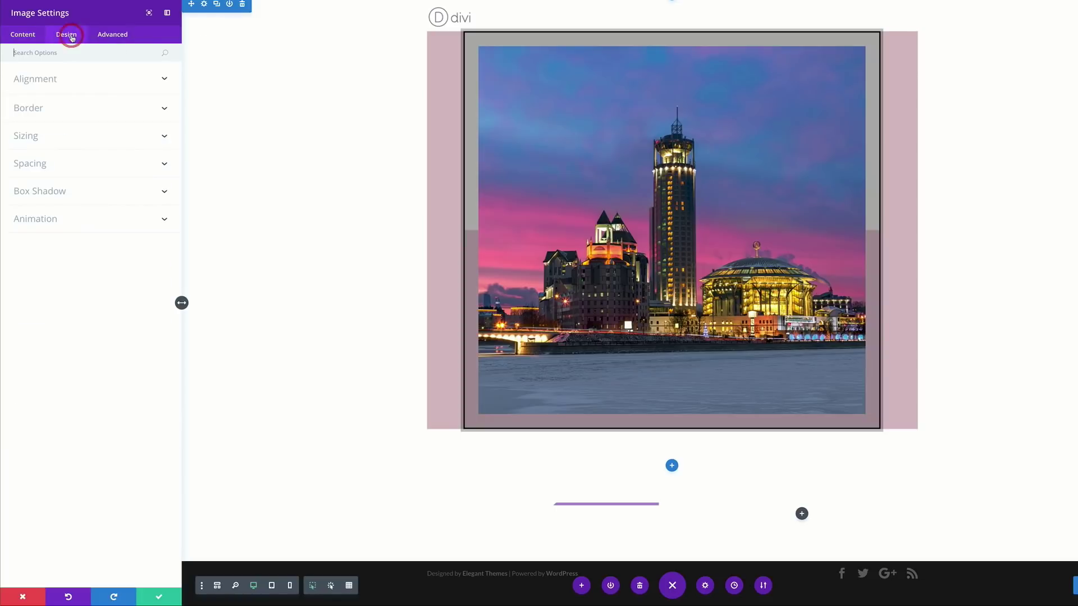
{"action": "left_click", "coordinate": [33, 164]}
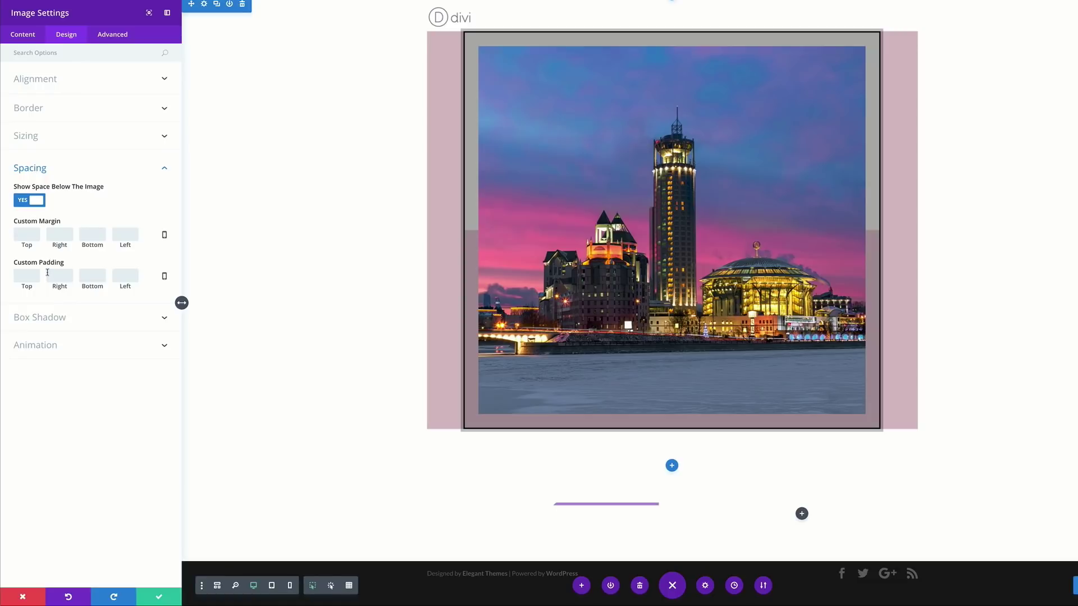
{"action": "left_click", "coordinate": [67, 276]}
{"action": "type", "text": "30px"}
{"action": "left_click", "coordinate": [92, 275]}
{"action": "type", "text": "30px"}
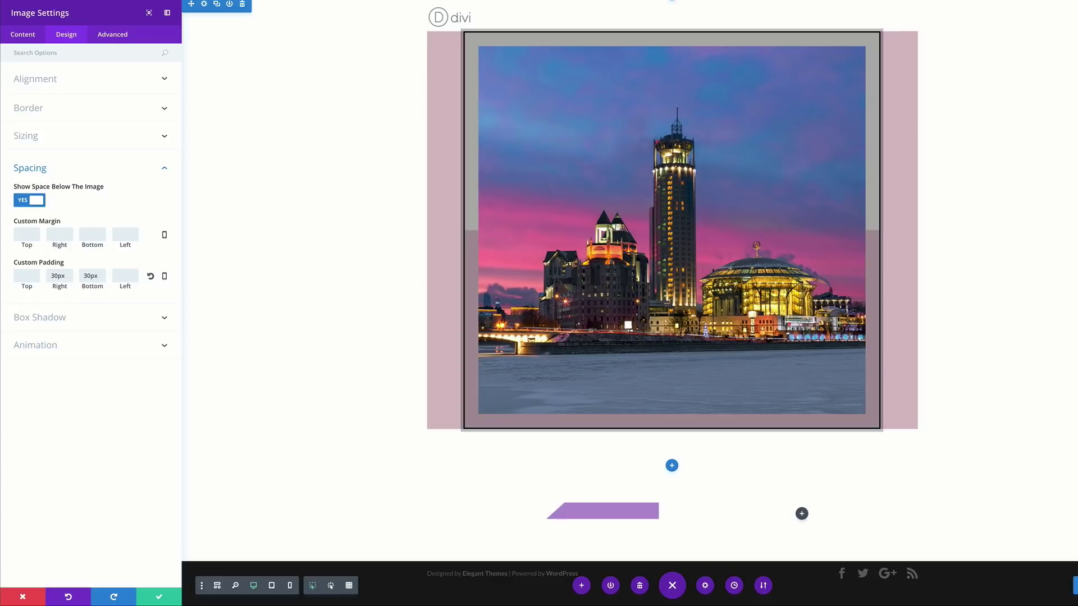
{"action": "left_click", "coordinate": [159, 597]}
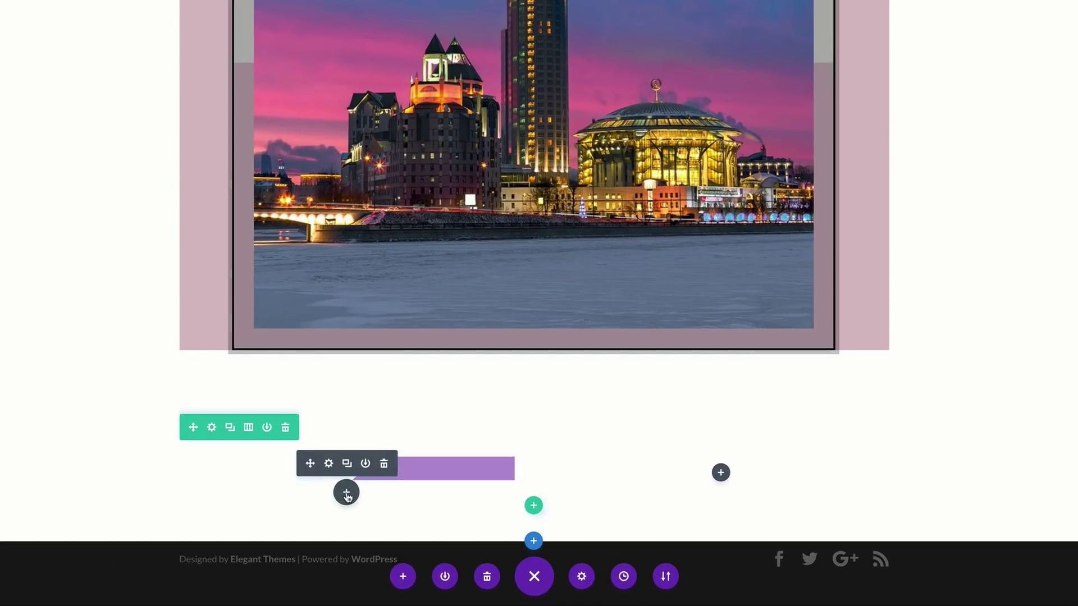
Step: Insert a second Image module beneath the purple gradient module in the first column
{"action": "left_click", "coordinate": [346, 493]}
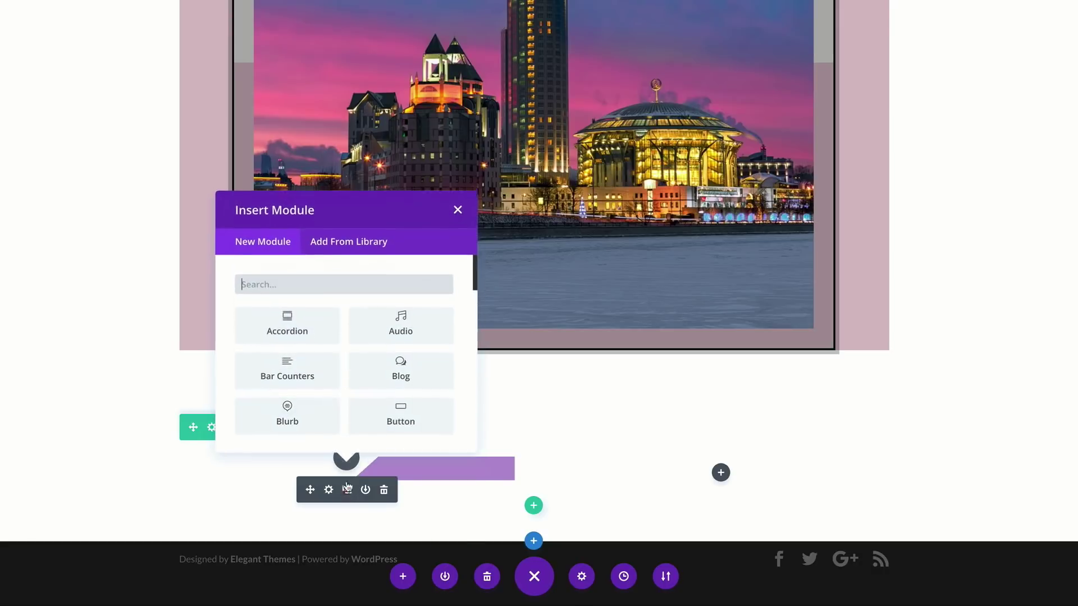
{"action": "type", "text": "imag"}
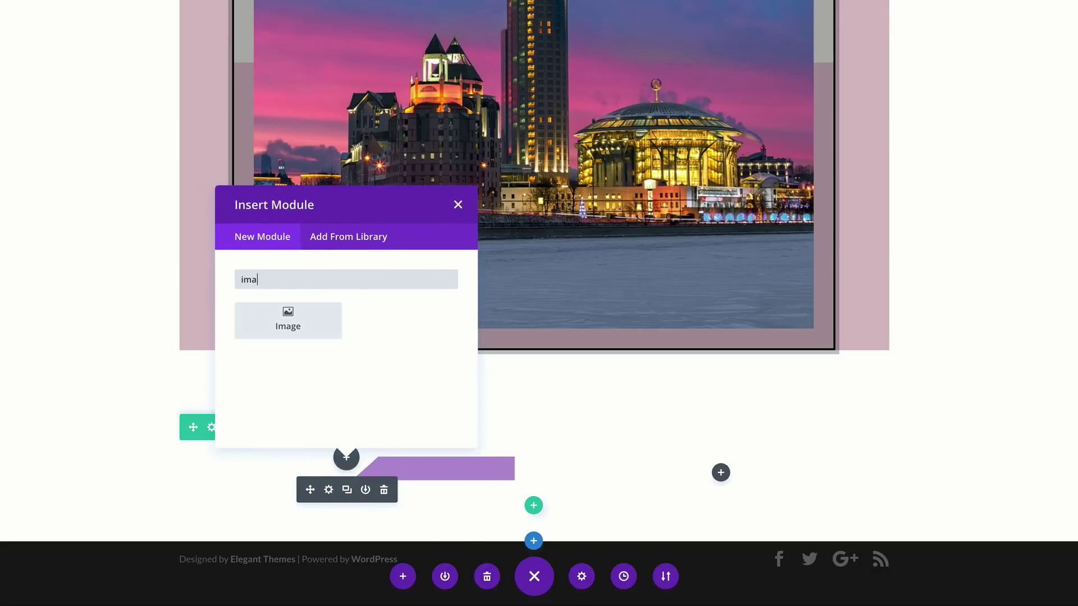
{"action": "left_click", "coordinate": [288, 318]}
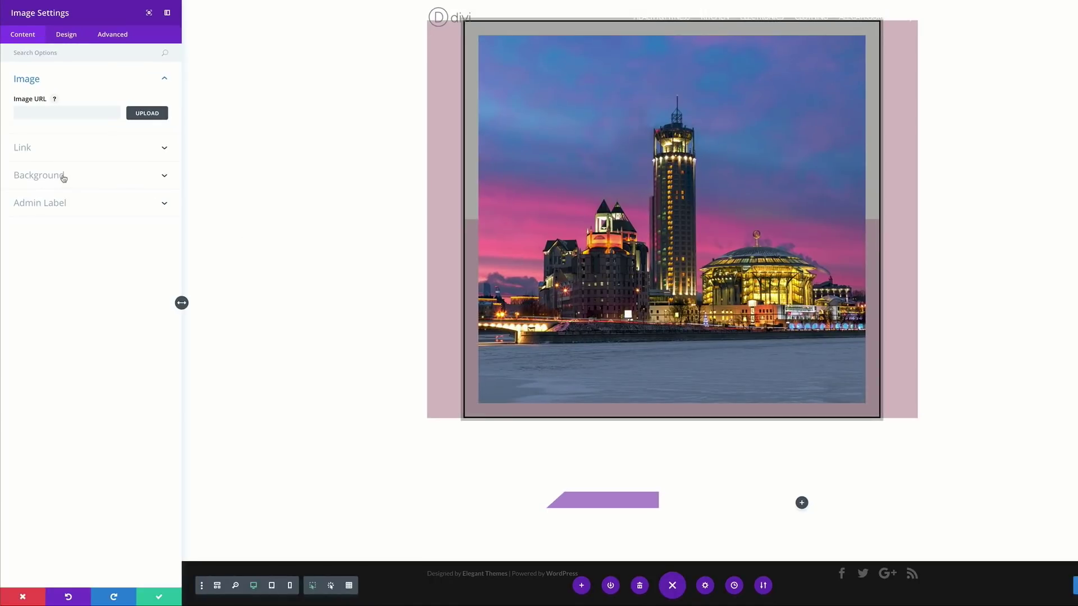
Step: Set the second image module's background to the copied semi-transparent gray color
{"action": "left_click", "coordinate": [63, 177]}
{"action": "left_click", "coordinate": [91, 224]}
{"action": "key", "text": "ctrl+v"}
{"action": "key", "text": "Return"}
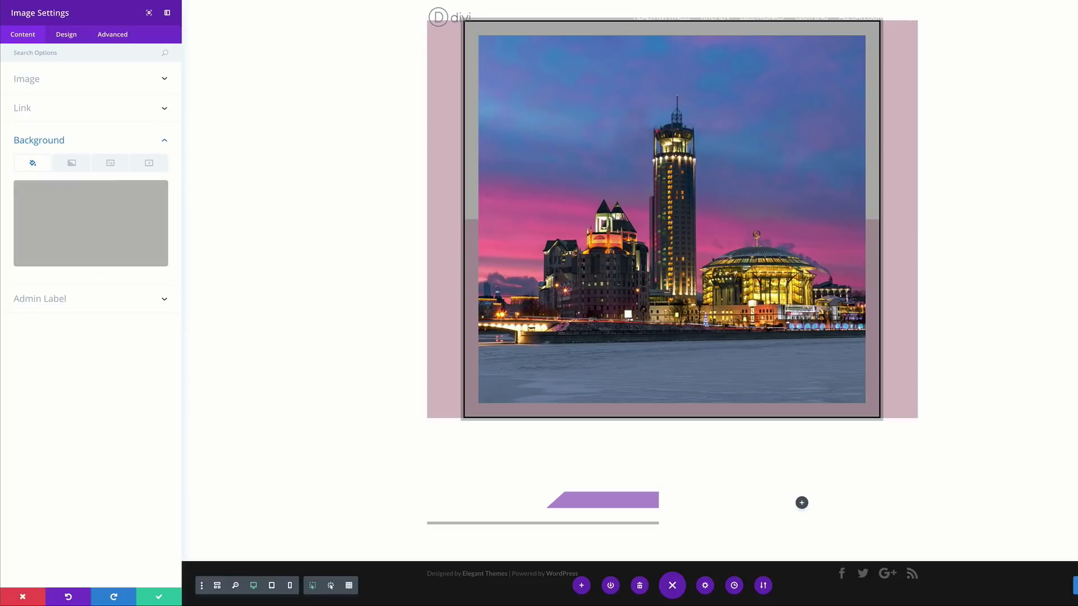
Step: Set the second image module's custom top margin to -250px
{"action": "left_click", "coordinate": [67, 36]}
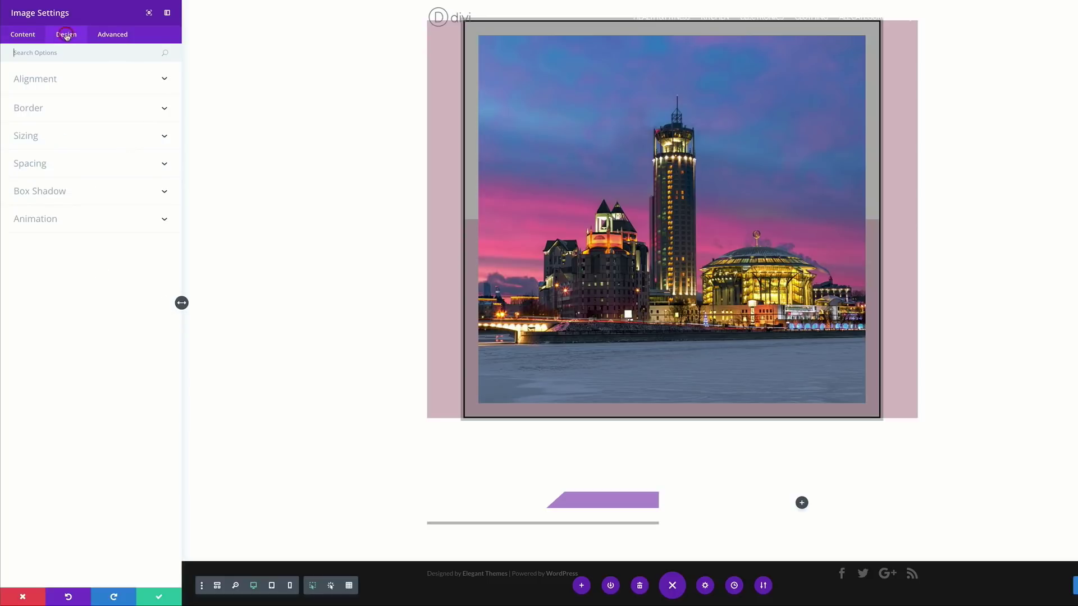
{"action": "left_click", "coordinate": [44, 166]}
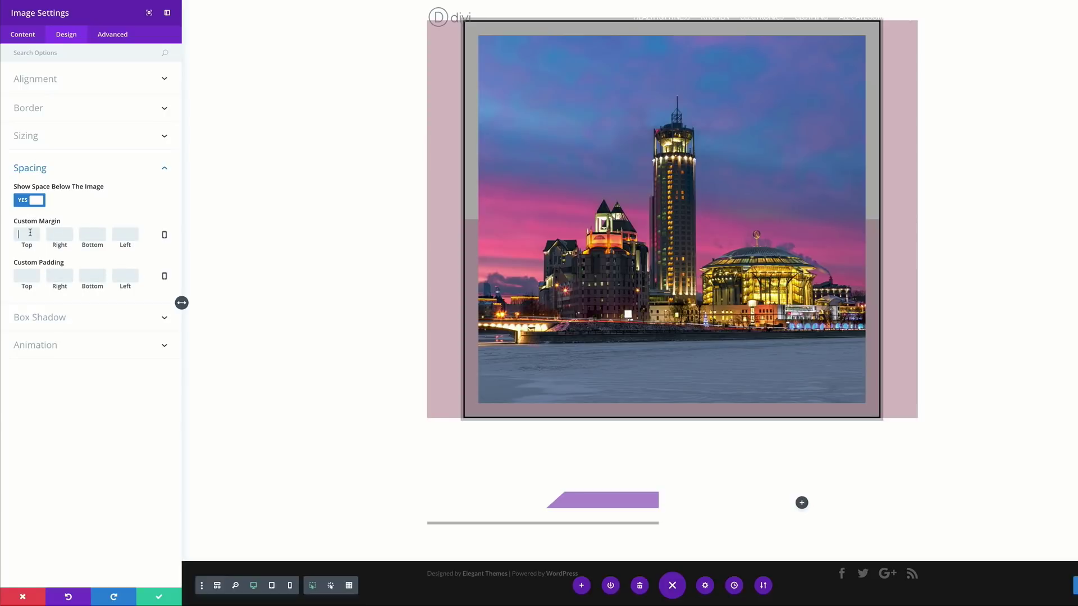
{"action": "type", "text": "-250p"}
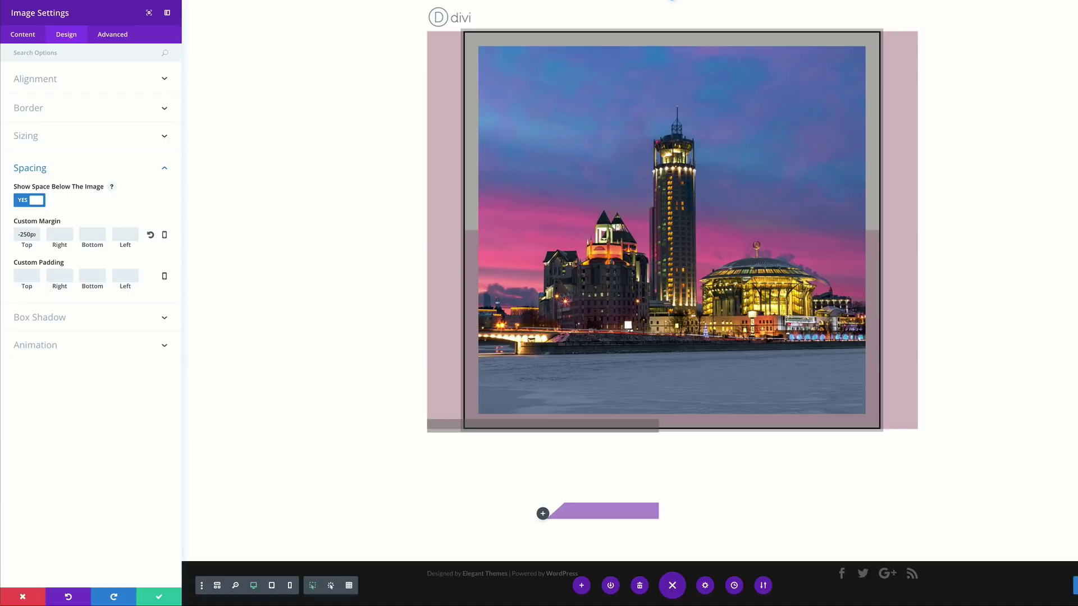
Step: Set the second image module's custom top margin to -150px for tablet and -100px for smartphone
{"action": "left_click", "coordinate": [178, 187]}
{"action": "left_click", "coordinate": [166, 238]}
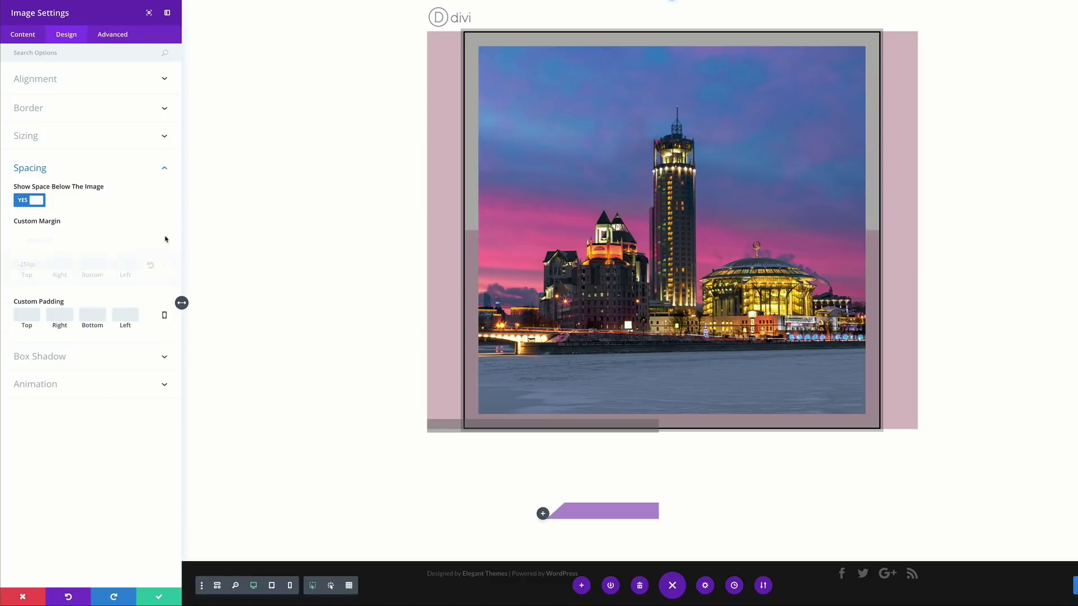
{"action": "left_click", "coordinate": [75, 242]}
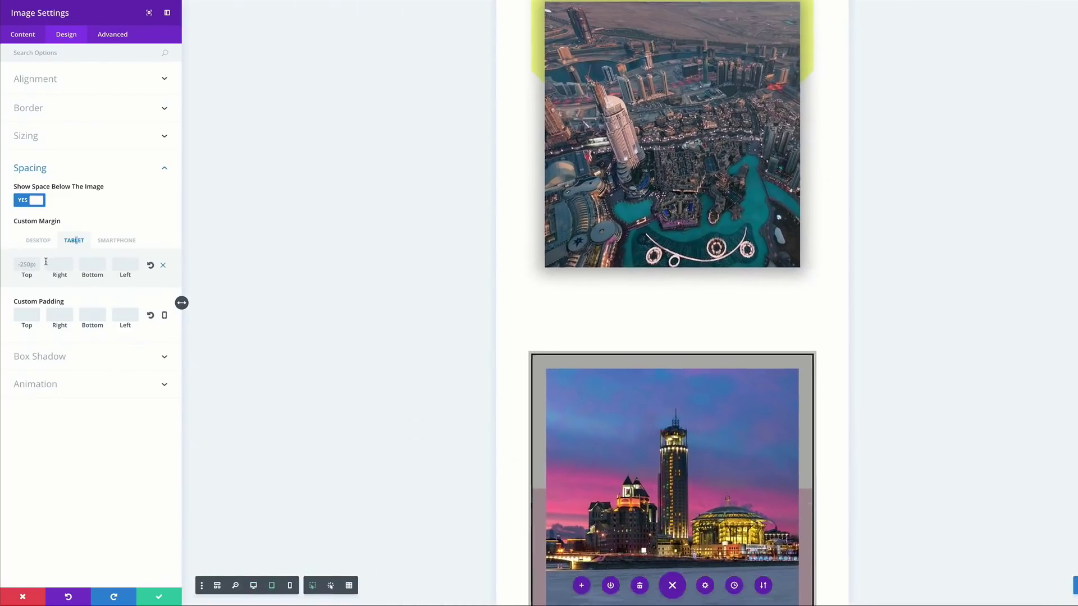
{"action": "left_click", "coordinate": [21, 264]}
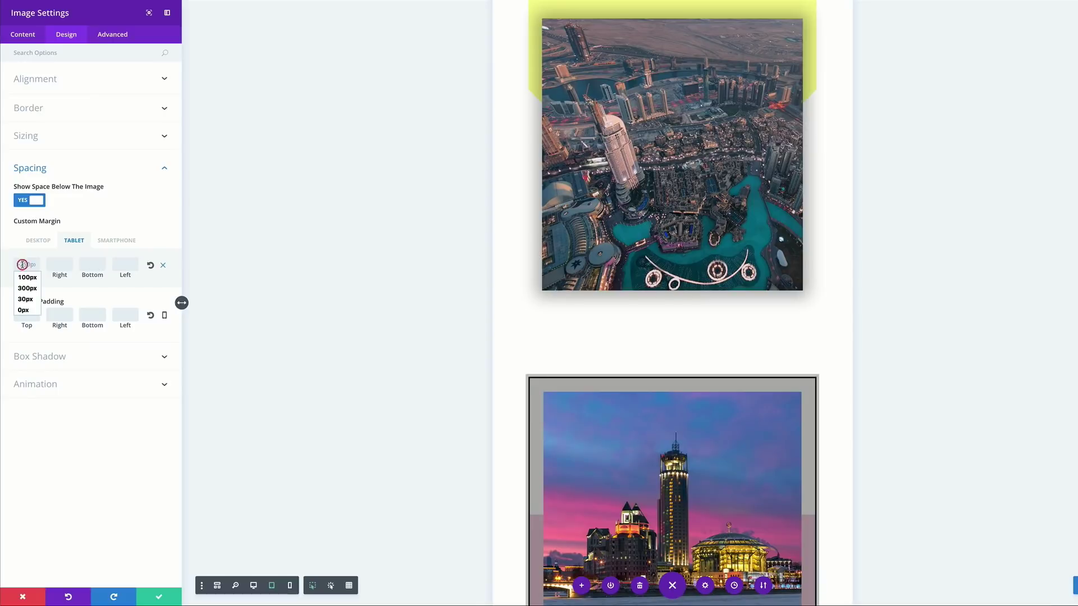
{"action": "type", "text": "-150"}
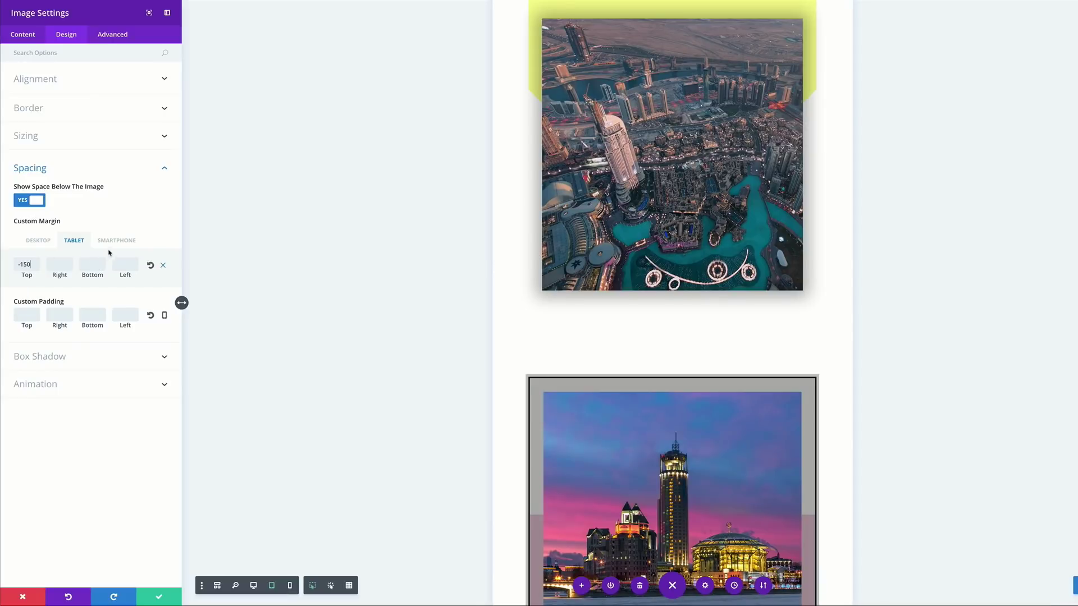
{"action": "left_click", "coordinate": [119, 242]}
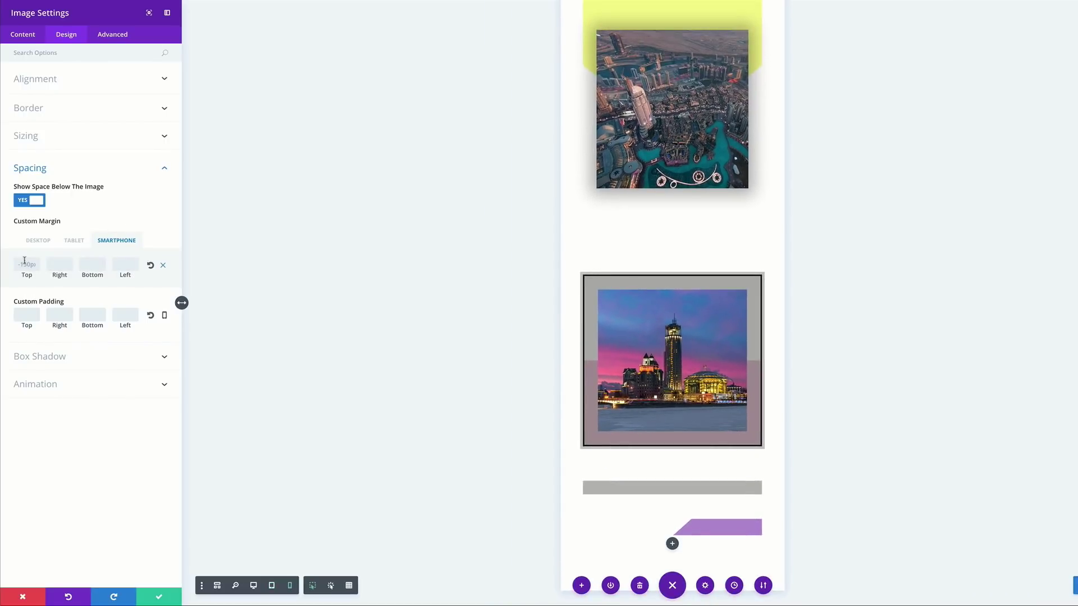
{"action": "type", "text": "-100p"}
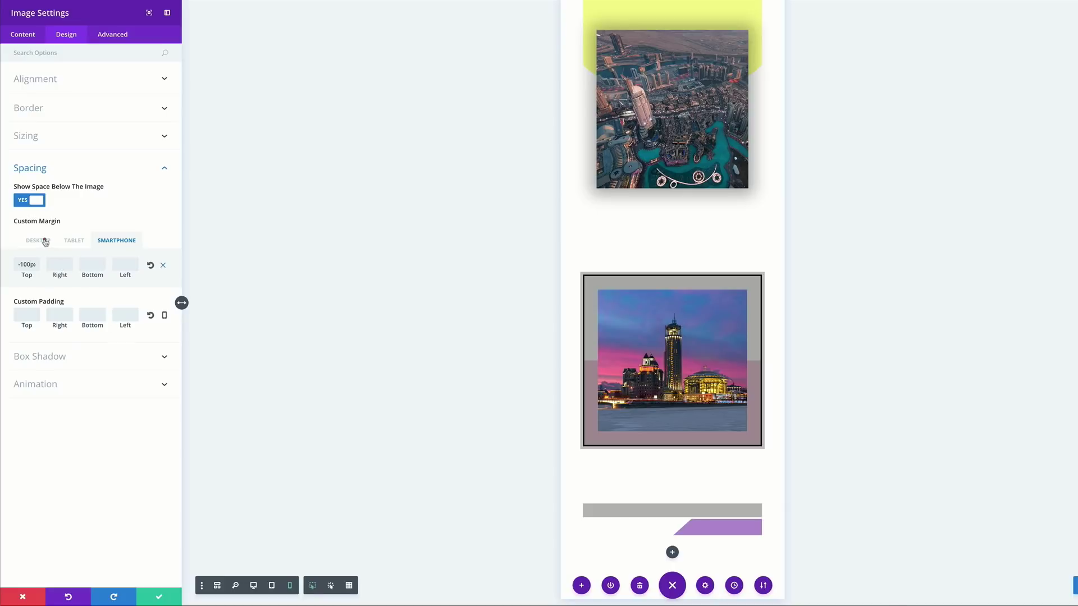
Step: Set the second image module's custom right margin to -150px on desktop and 0px on tablet and smartphone
{"action": "left_click", "coordinate": [45, 241]}
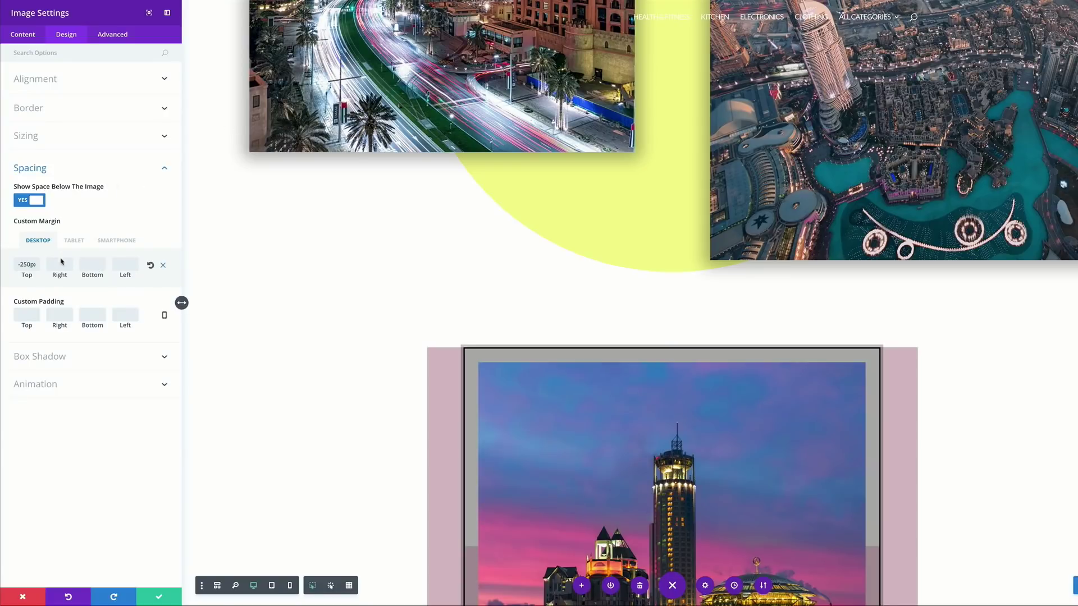
{"action": "left_click", "coordinate": [62, 265]}
{"action": "type", "text": "-150"}
{"action": "left_click", "coordinate": [79, 240]}
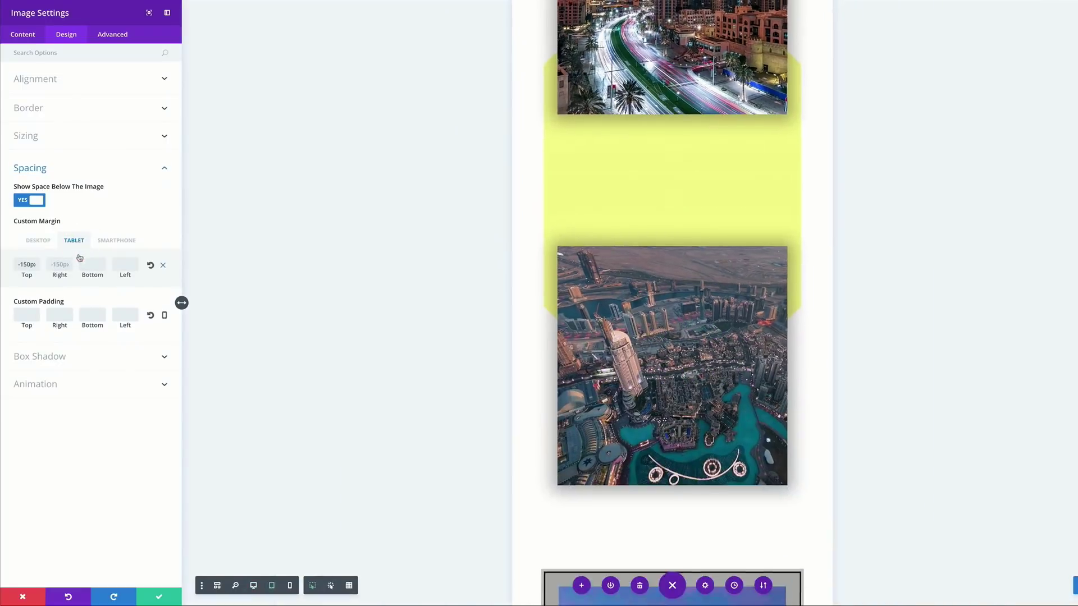
{"action": "left_click", "coordinate": [68, 264]}
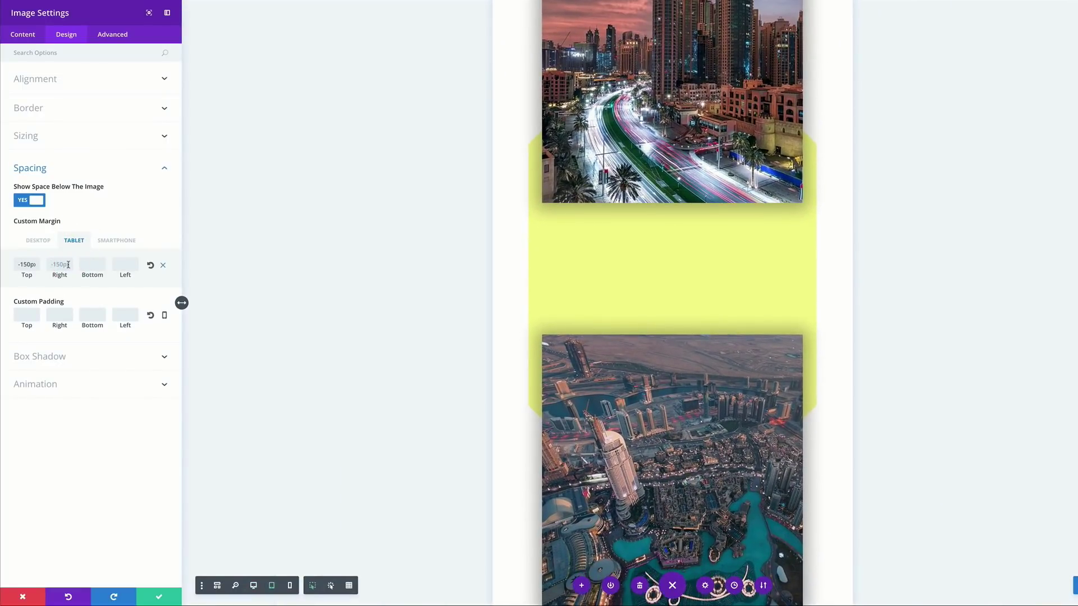
{"action": "left_click", "coordinate": [116, 240]}
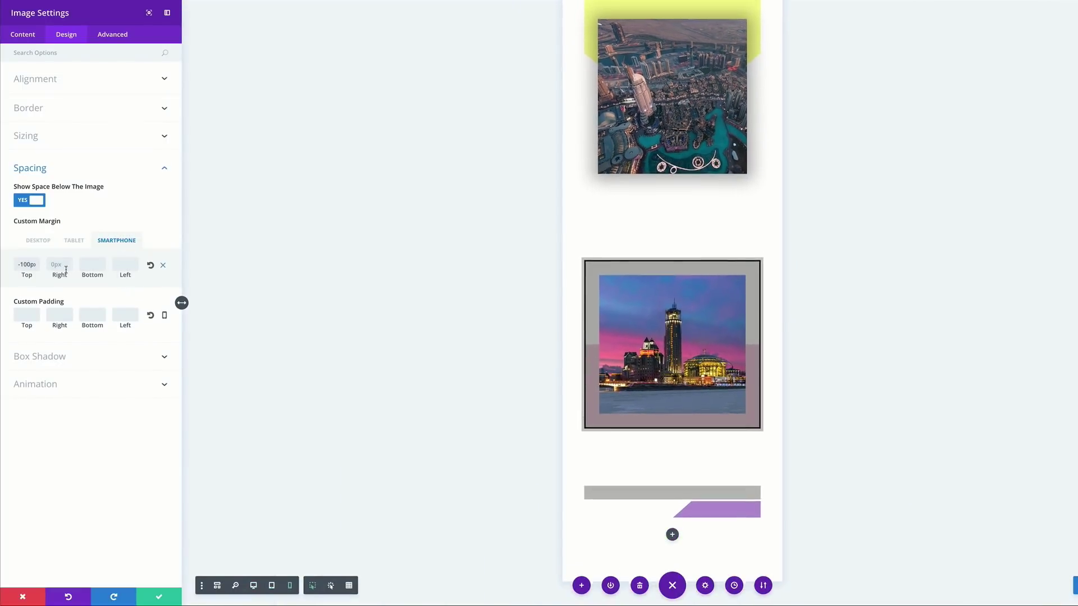
{"action": "left_click", "coordinate": [60, 265]}
{"action": "type", "text": "0"}
Step: Set the second image module's desktop custom left margin to 150px
{"action": "left_click", "coordinate": [37, 240]}
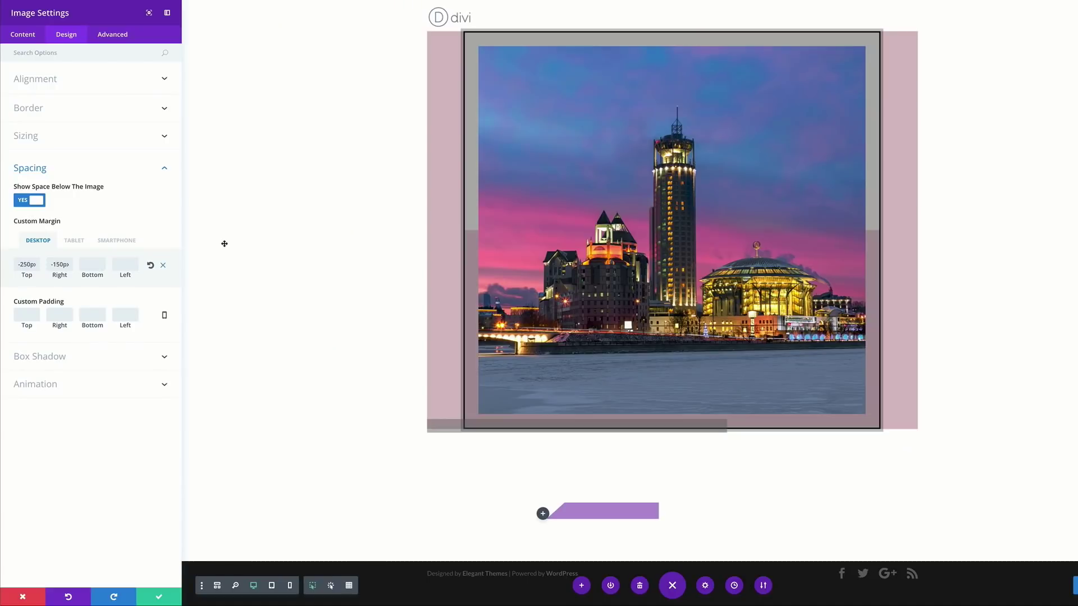
{"action": "left_click", "coordinate": [128, 266]}
{"action": "type", "text": "150"}
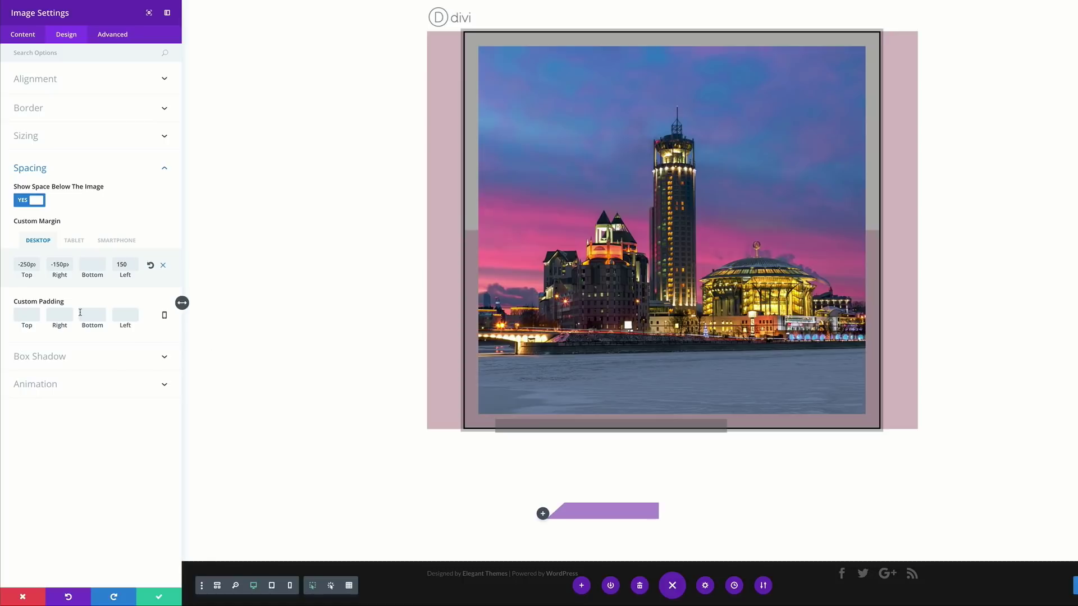
Step: Set the second image module's custom padding to 30px on the top and left, and save the module
{"action": "left_click", "coordinate": [27, 316]}
{"action": "type", "text": "30"}
{"action": "left_click", "coordinate": [117, 318]}
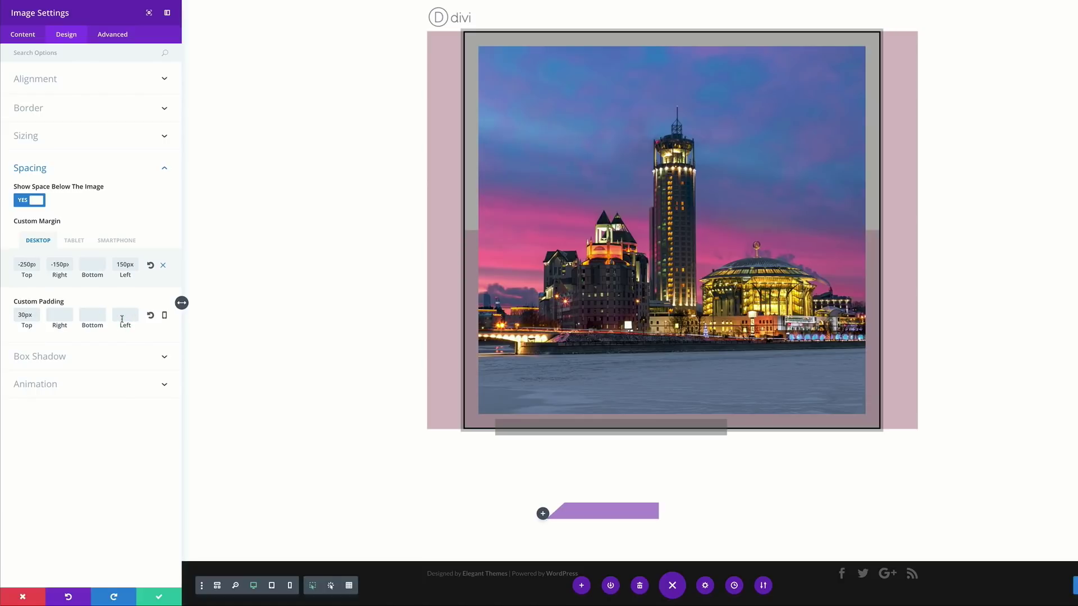
{"action": "type", "text": "30"}
{"action": "left_click", "coordinate": [171, 336]}
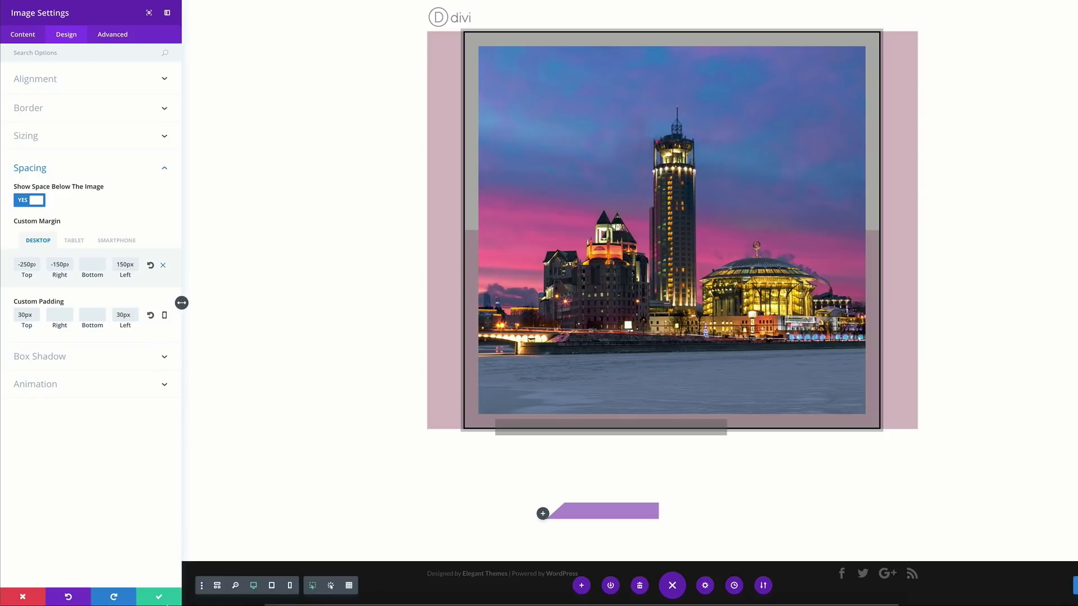
{"action": "left_click", "coordinate": [159, 599]}
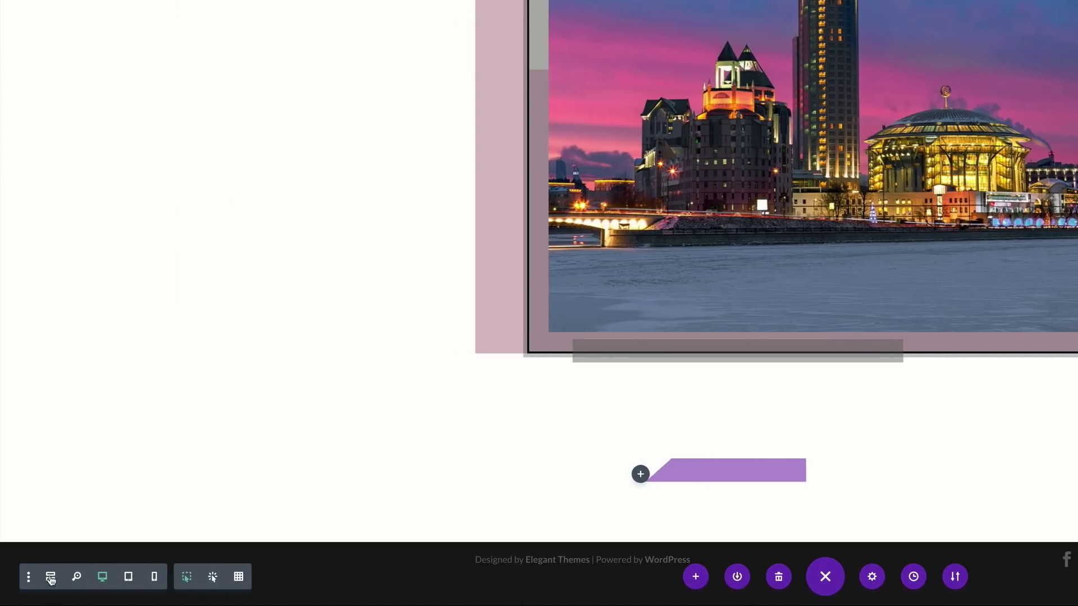
Step: In wireframe view, assign the flower market image img2 to the last section's first Image module and save it
{"action": "left_click", "coordinate": [50, 577]}
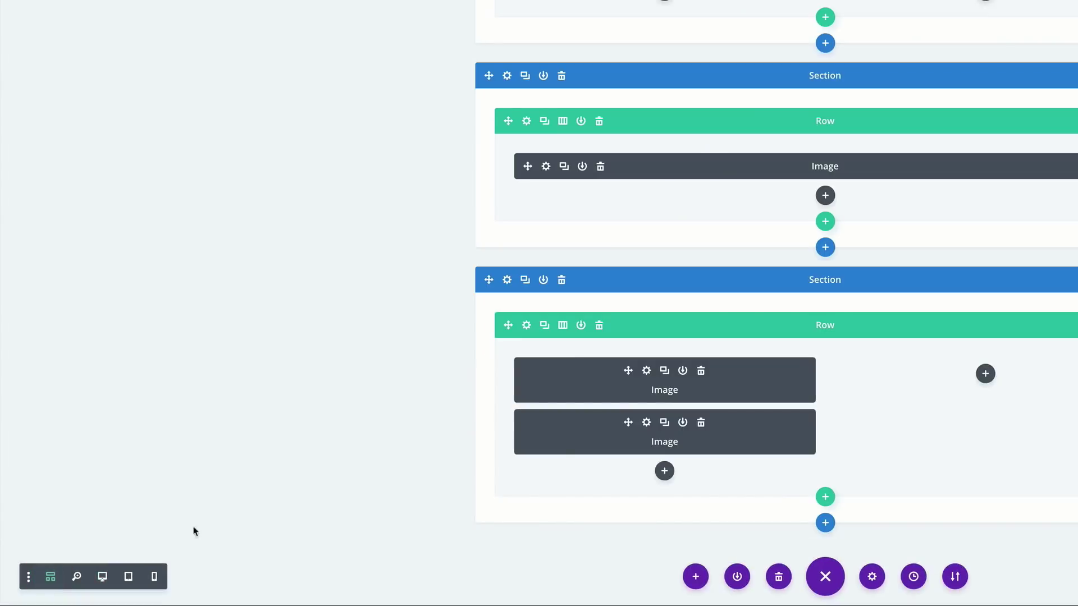
{"action": "left_click", "coordinate": [646, 372]}
{"action": "left_click", "coordinate": [152, 111]}
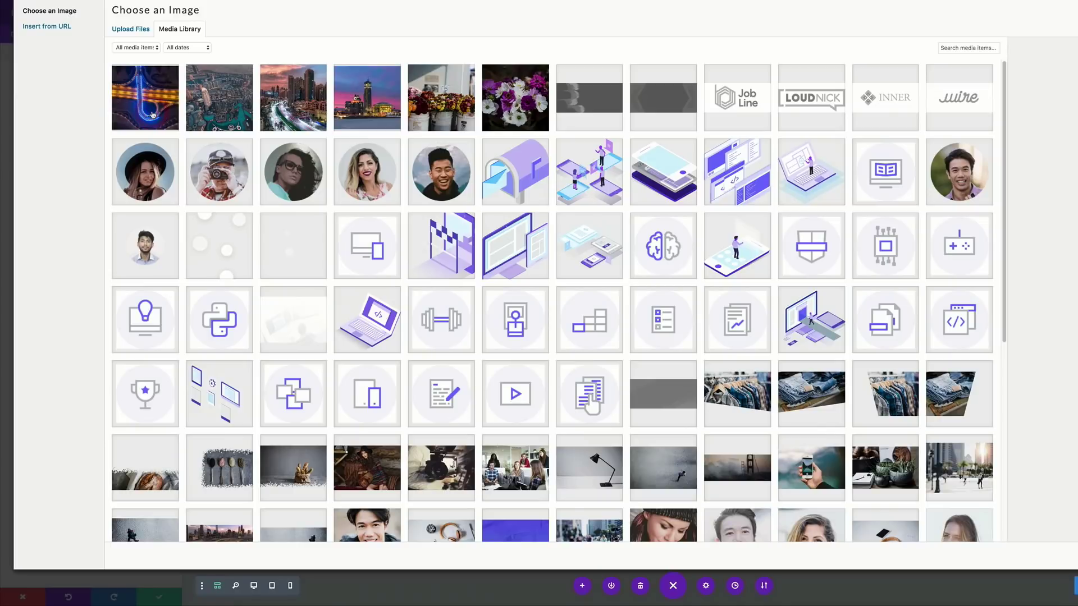
{"action": "left_click", "coordinate": [463, 111]}
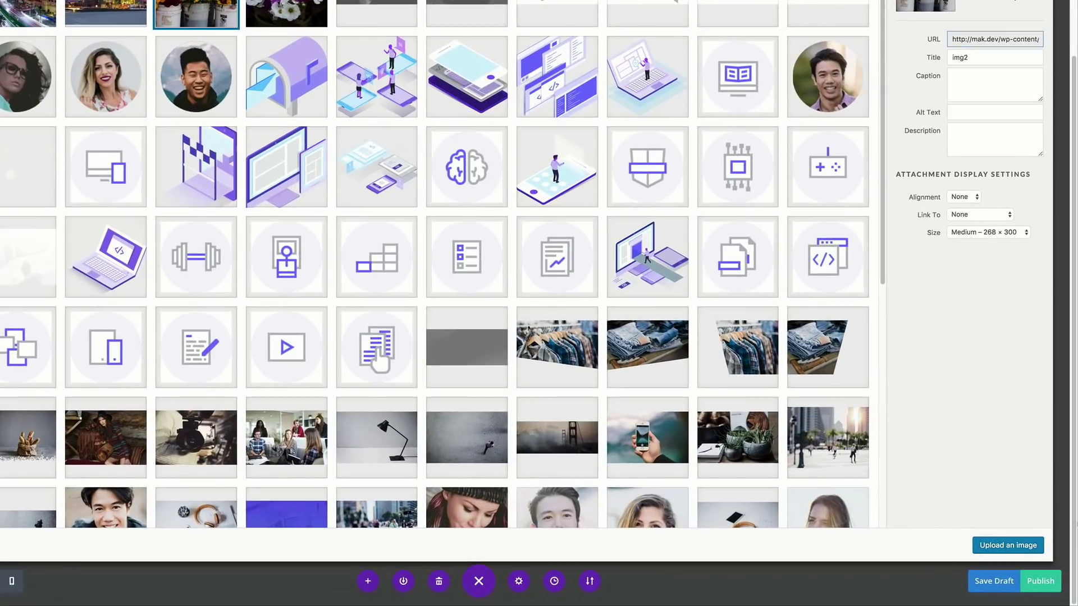
{"action": "left_click", "coordinate": [1031, 545]}
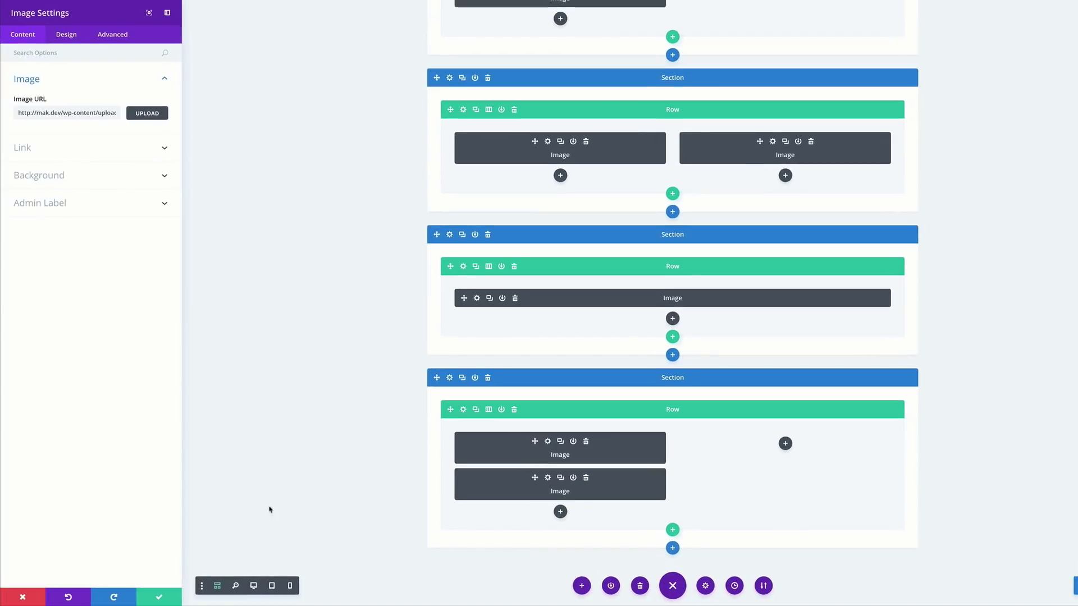
{"action": "left_click", "coordinate": [158, 596]}
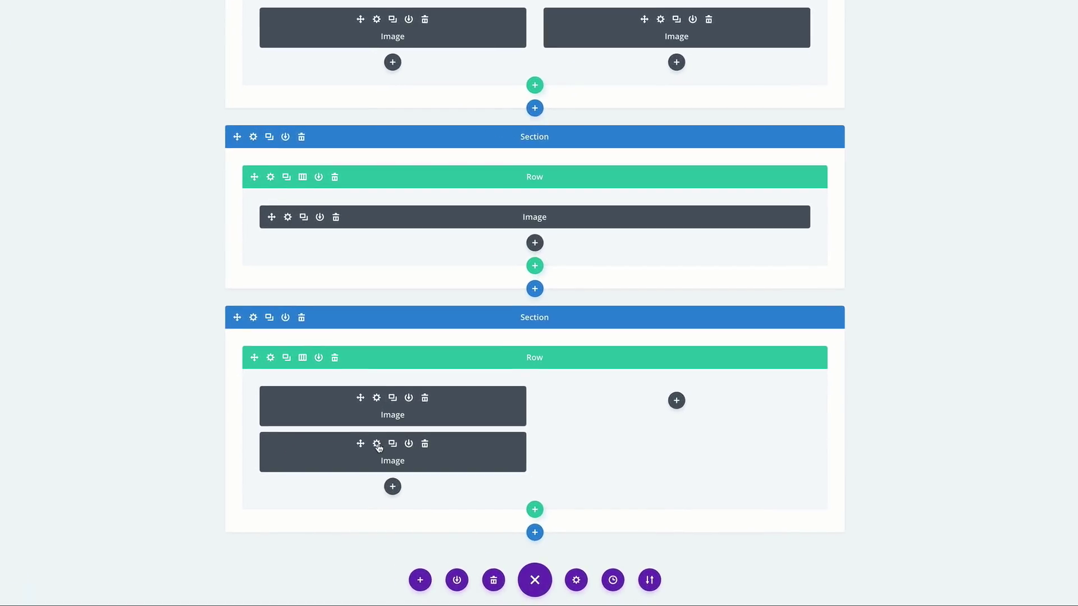
Step: Assign the purple and white flowers image img1 to the last section's second Image module and save it
{"action": "left_click", "coordinate": [377, 444]}
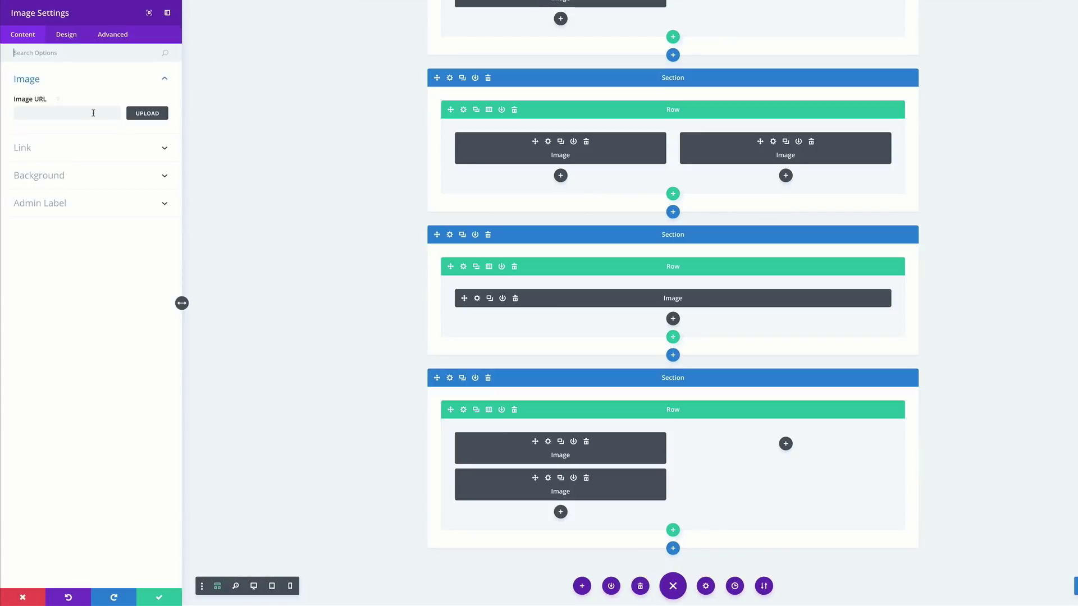
{"action": "left_click", "coordinate": [147, 113]}
{"action": "left_click", "coordinate": [513, 97]}
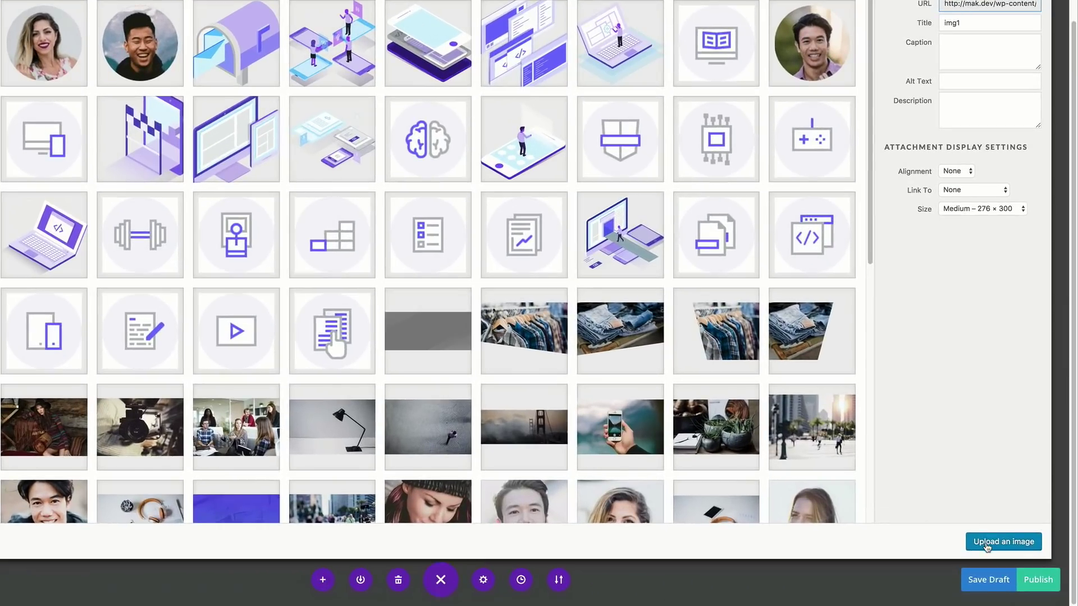
{"action": "left_click", "coordinate": [1058, 552]}
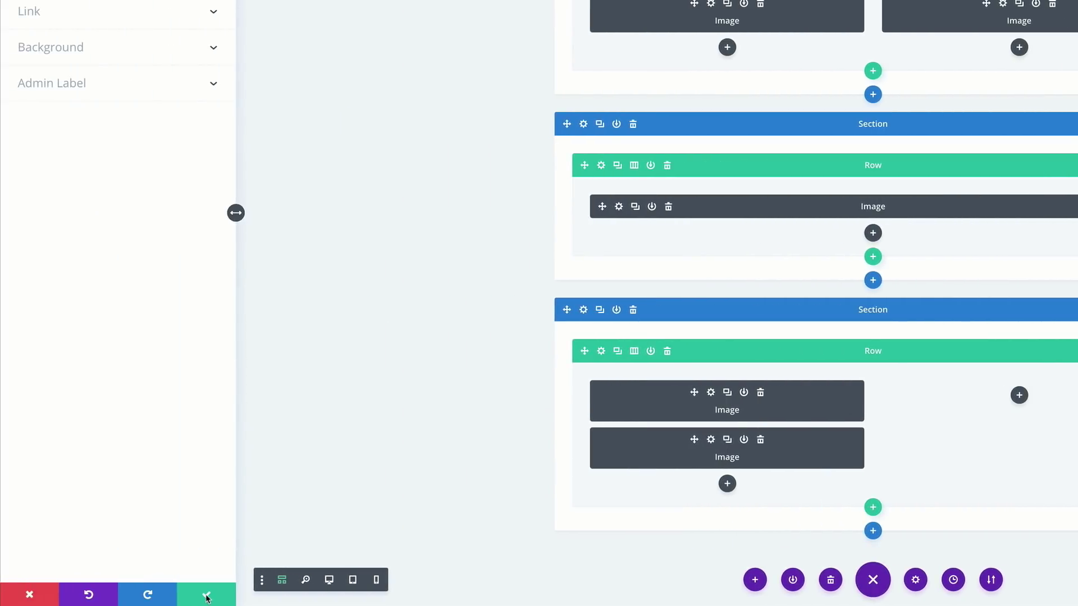
{"action": "left_click", "coordinate": [206, 592]}
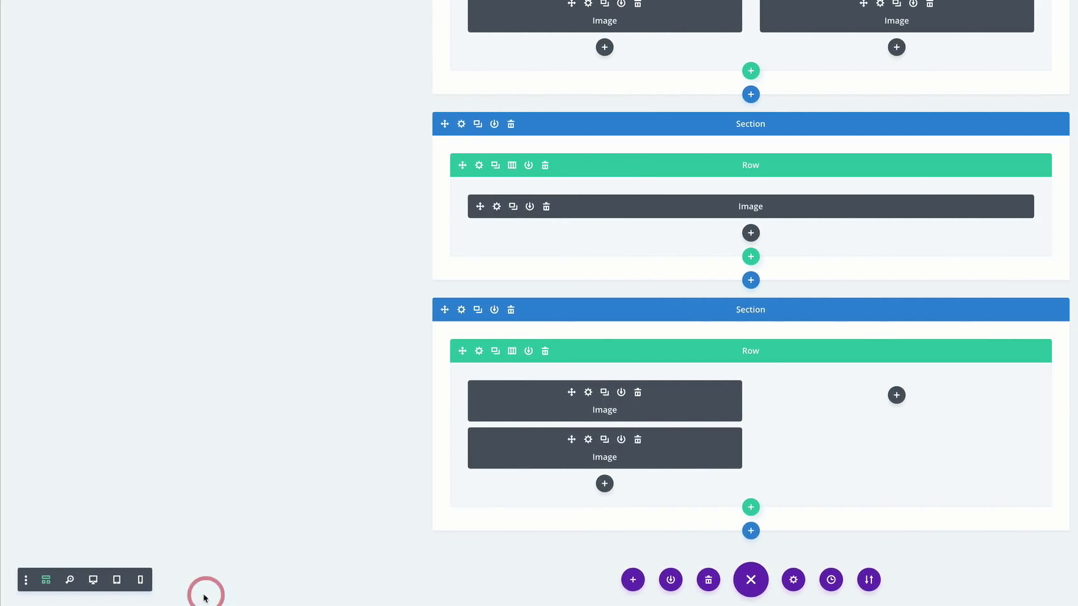
Step: Return to desktop view and apply the first box shadow preset to the purple and white flowers image
{"action": "left_click", "coordinate": [93, 580]}
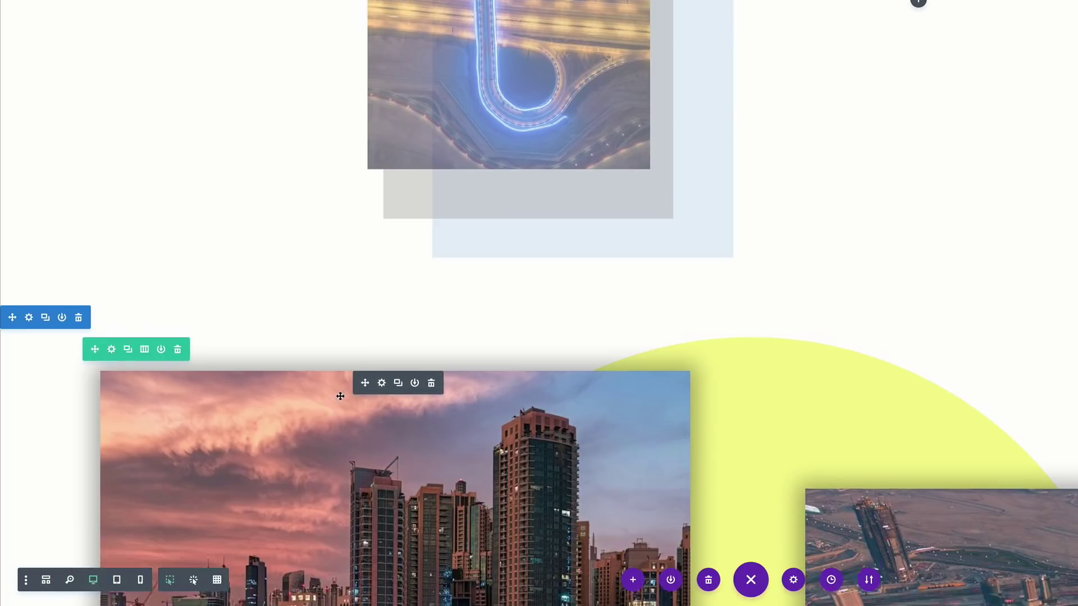
{"action": "scroll", "coordinate": [340, 396], "scroll_direction": "down", "scroll_amount": 15}
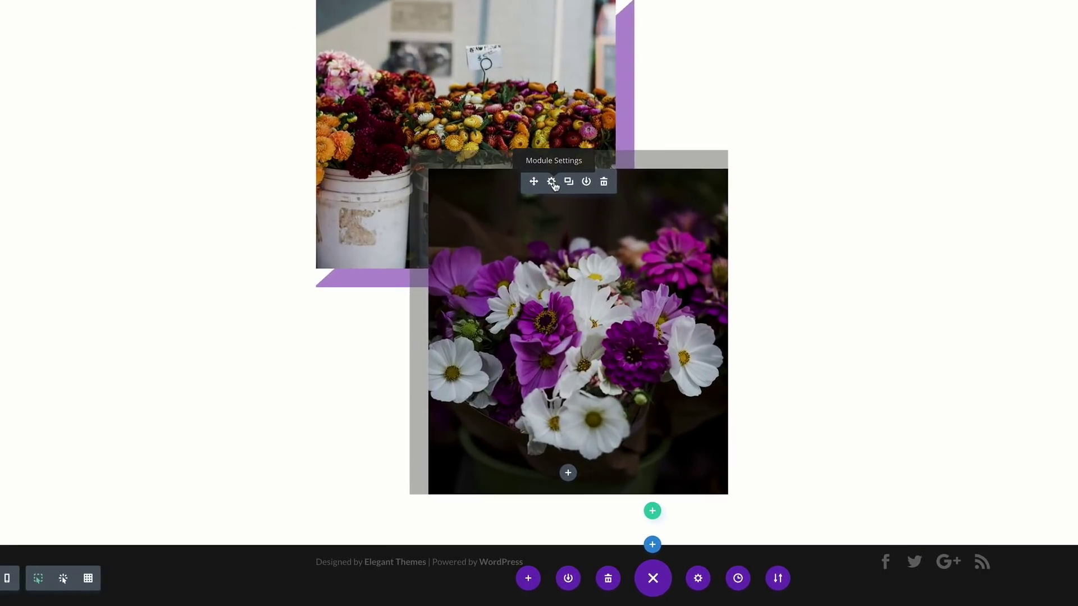
{"action": "left_click", "coordinate": [552, 184]}
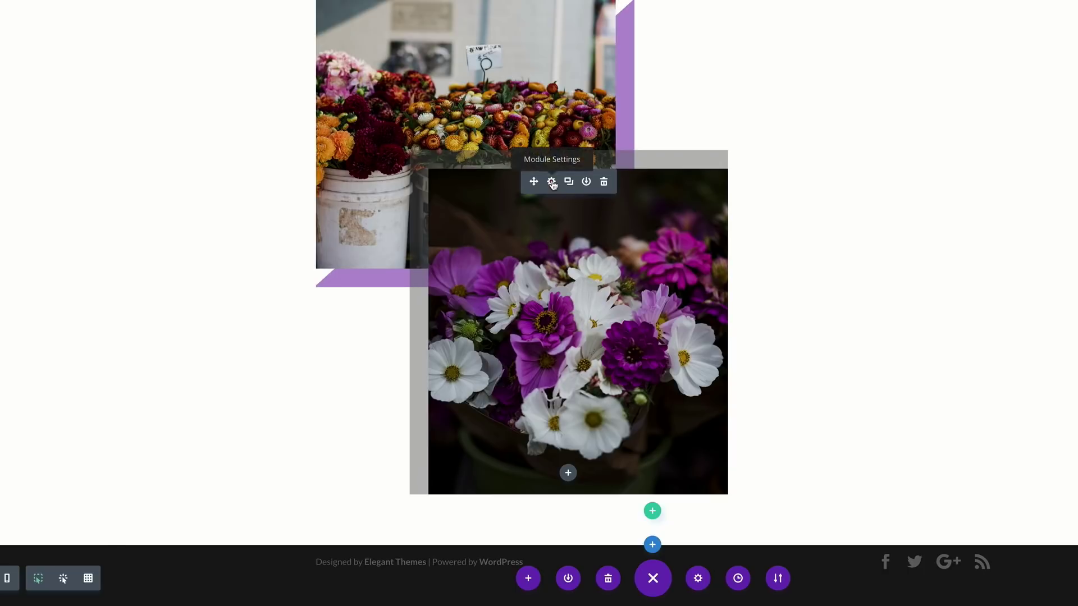
{"action": "left_click", "coordinate": [552, 184]}
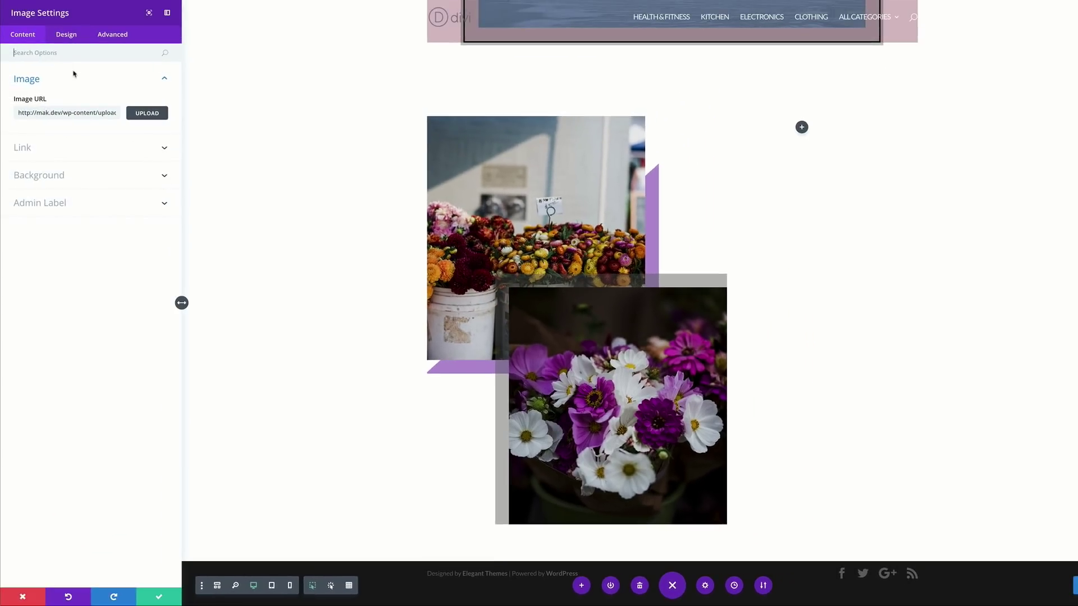
{"action": "left_click", "coordinate": [65, 34]}
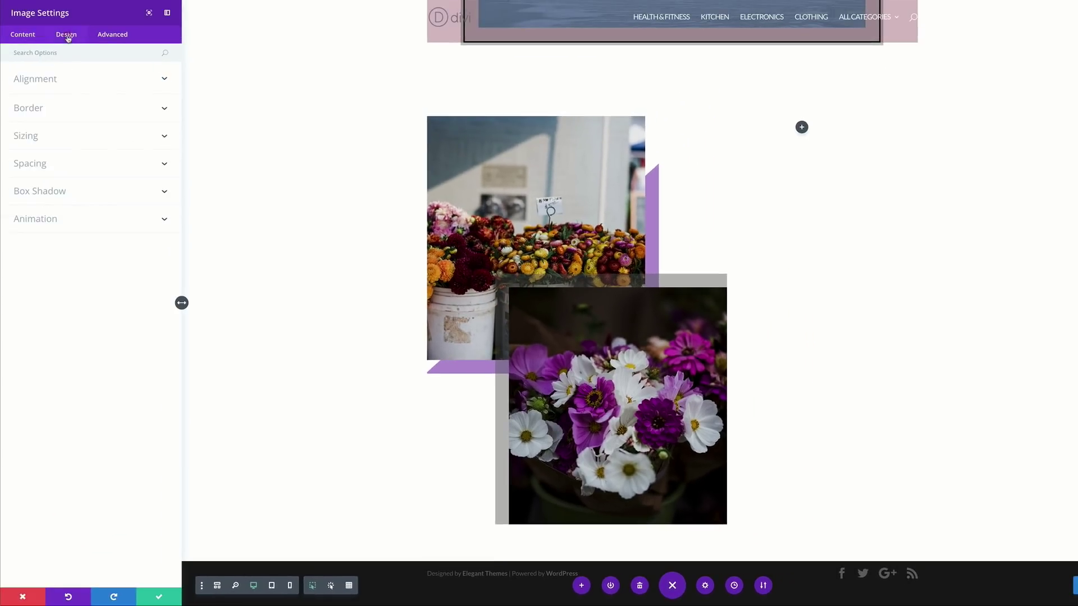
{"action": "left_click", "coordinate": [62, 195]}
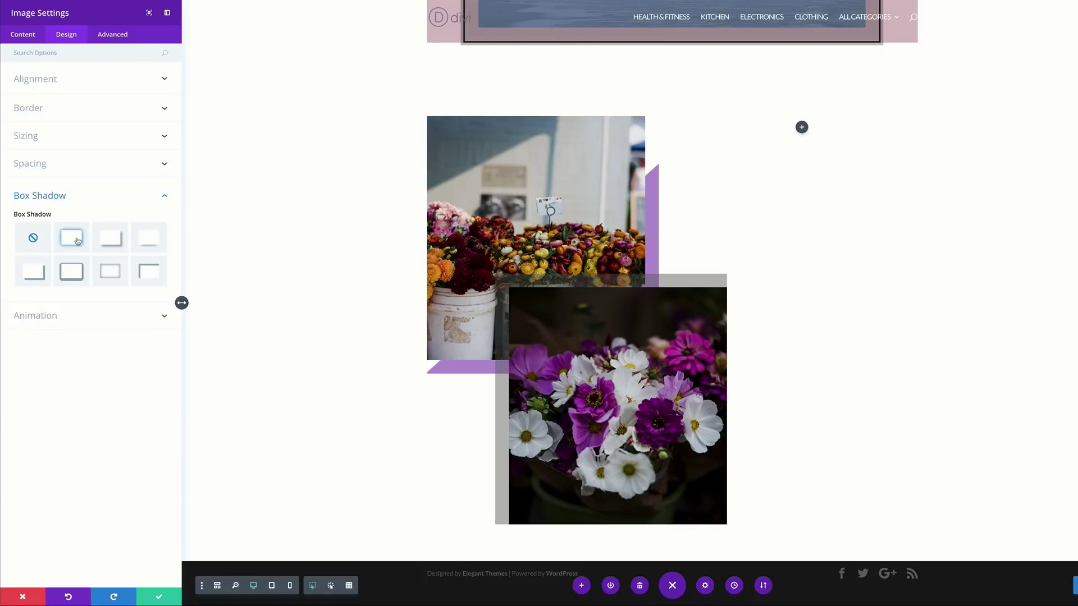
{"action": "left_click", "coordinate": [72, 240]}
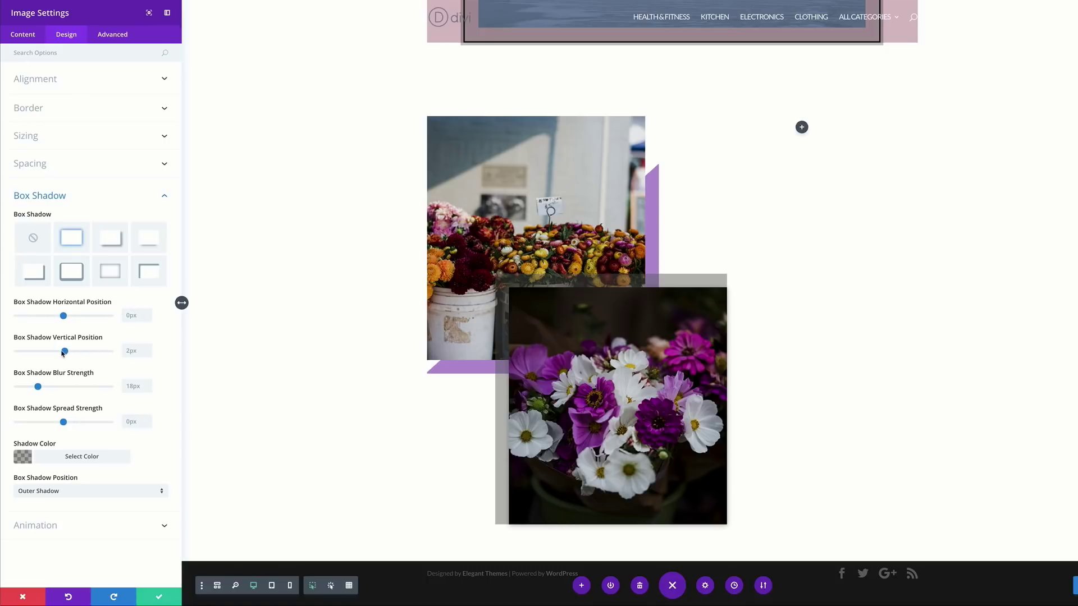
Step: Set the flower image's box shadow to a spread strength of 24px and a blur strength of 0px
{"action": "left_click_drag", "start_coordinate": [64, 353], "coordinate": [64, 352]}
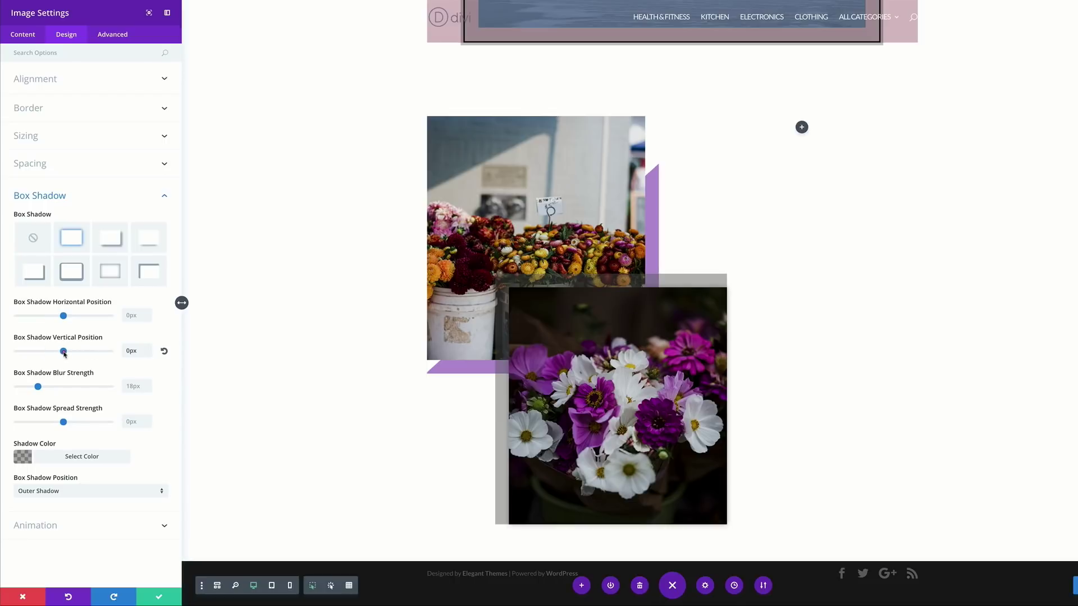
{"action": "left_click_drag", "start_coordinate": [64, 353], "coordinate": [65, 353]}
{"action": "left_click", "coordinate": [125, 420]}
{"action": "type", "text": "24"}
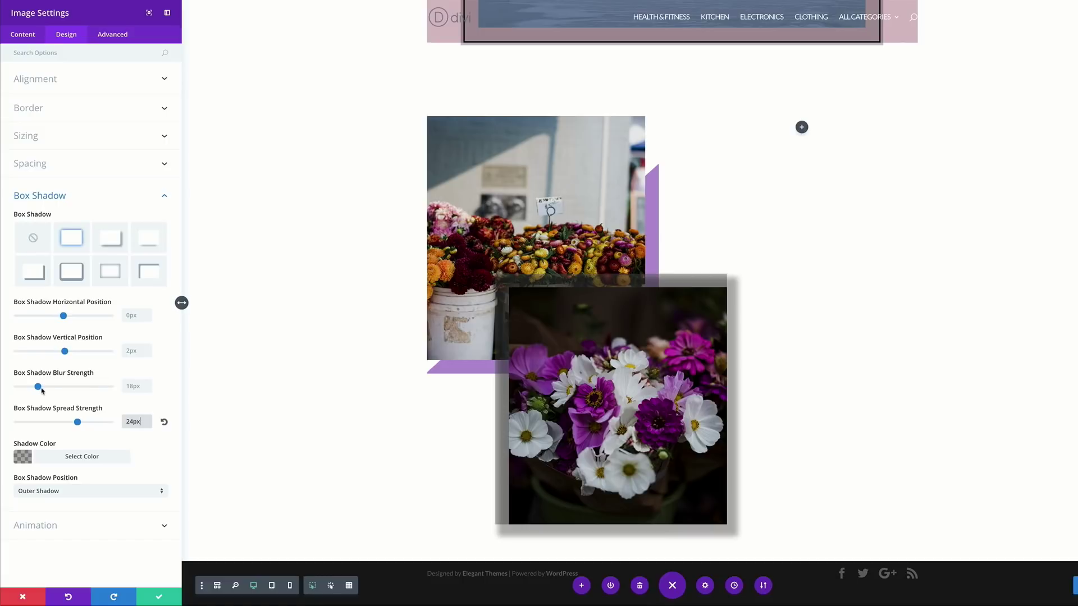
{"action": "left_click_drag", "start_coordinate": [39, 387], "coordinate": [15, 390]}
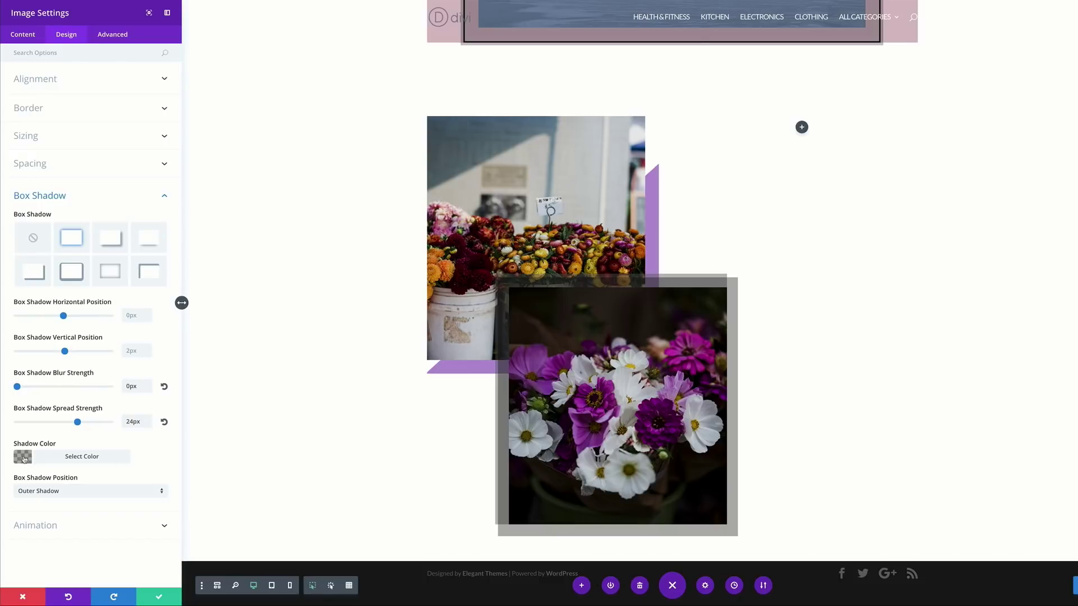
Step: Set the purple and white flowers image's box shadow color to #e2e2e2 and save the image settings
{"action": "left_click", "coordinate": [23, 459]}
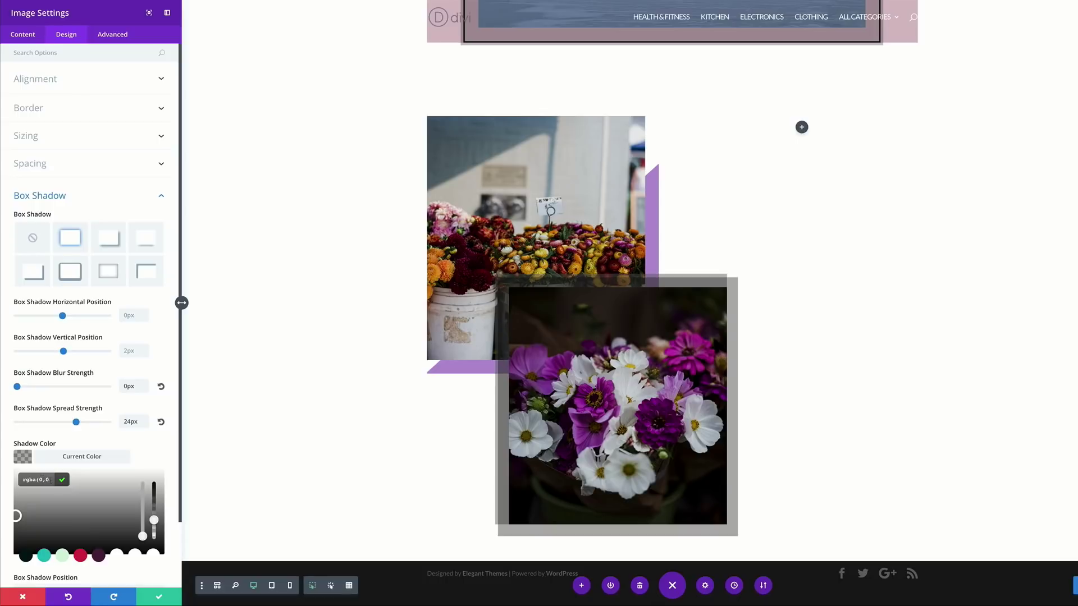
{"action": "left_click", "coordinate": [40, 479]}
{"action": "left_click", "coordinate": [40, 480]}
{"action": "left_click", "coordinate": [116, 556]}
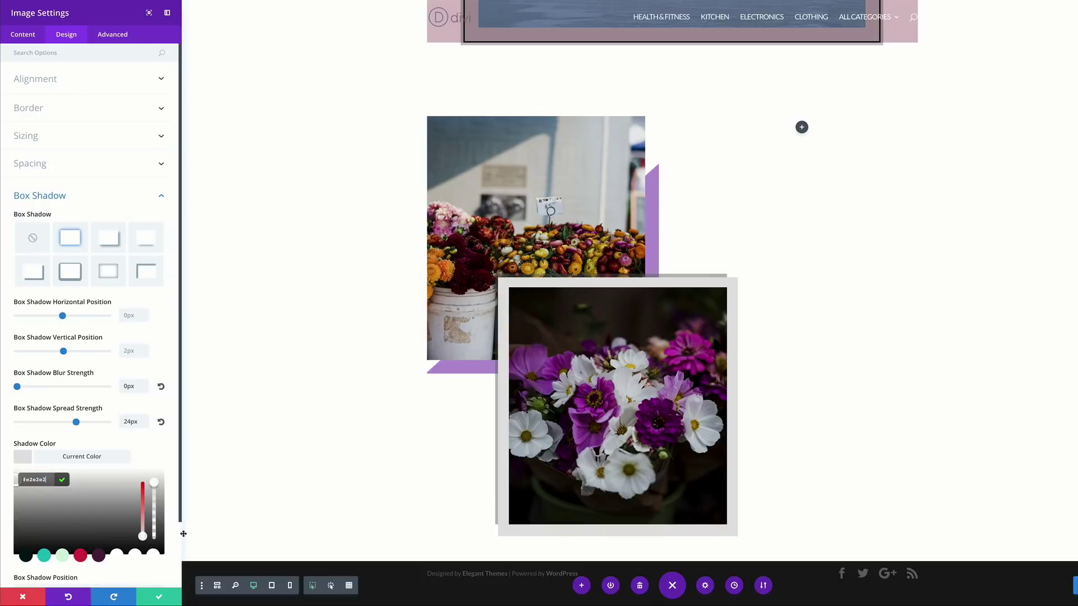
{"action": "scroll", "coordinate": [179, 499], "scroll_direction": "down", "scroll_amount": 3}
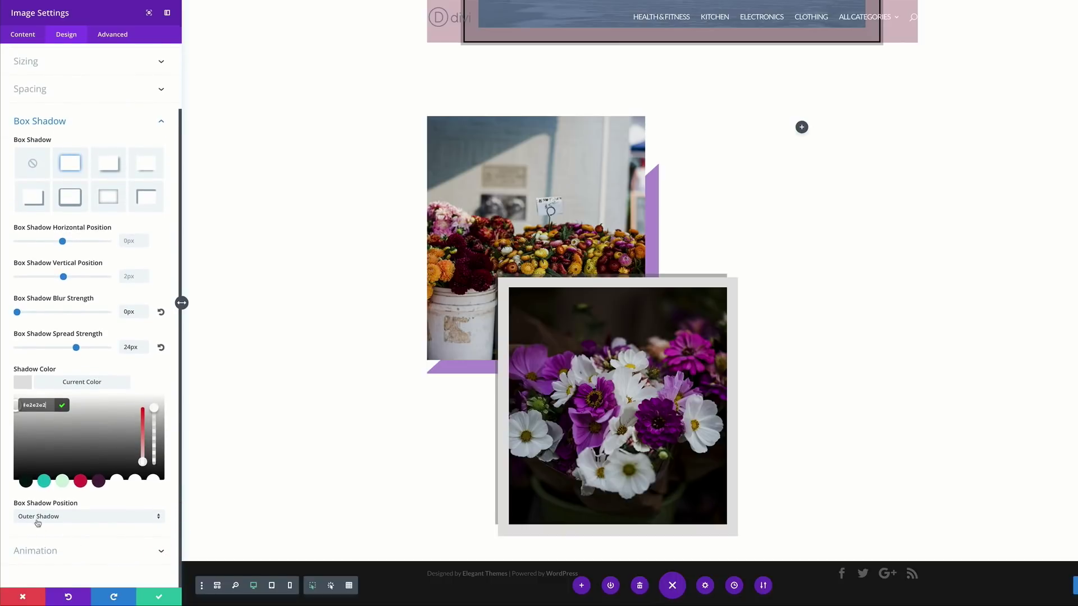
{"action": "left_click", "coordinate": [159, 598]}
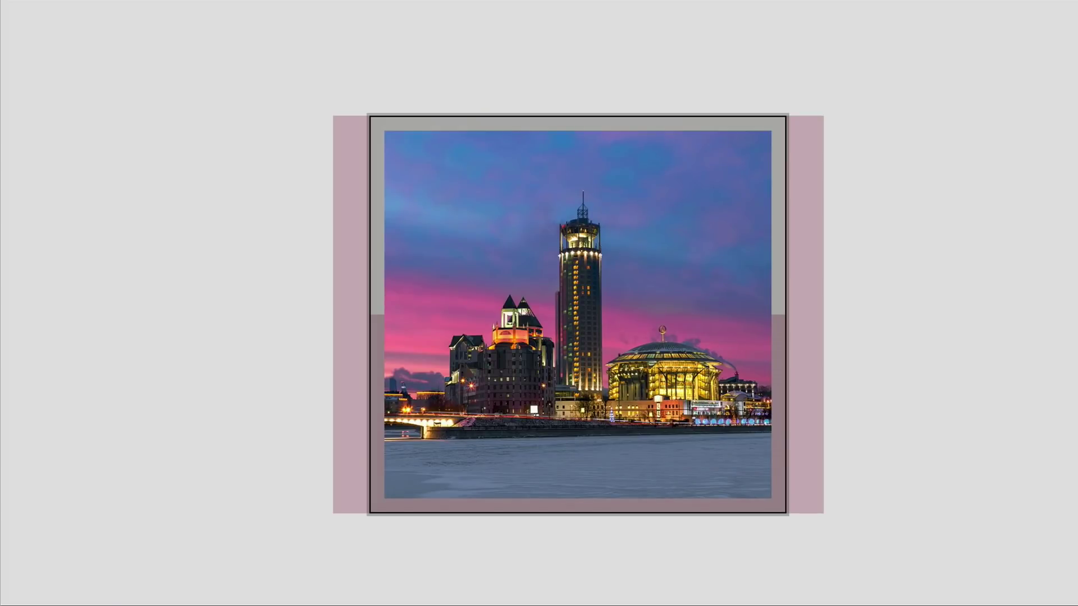
Step: Review the box shadow designs on the finished page, from the framed tower image down to the city images over the yellow circle
{"action": "scroll", "coordinate": [553, 355], "scroll_direction": "down", "scroll_amount": 7}
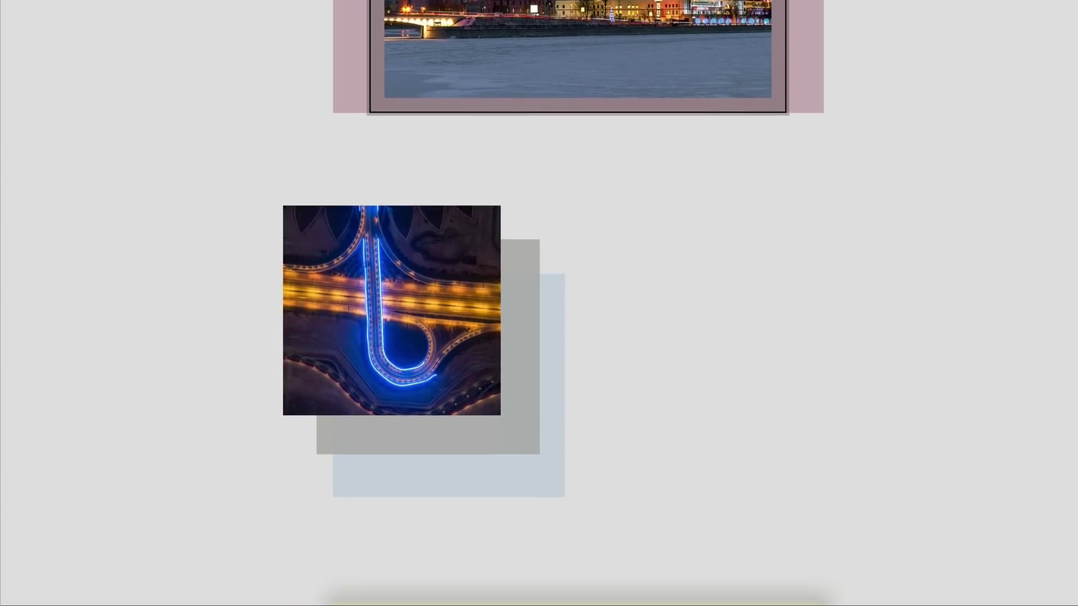
{"action": "scroll", "coordinate": [553, 355], "scroll_direction": "down", "scroll_amount": 9}
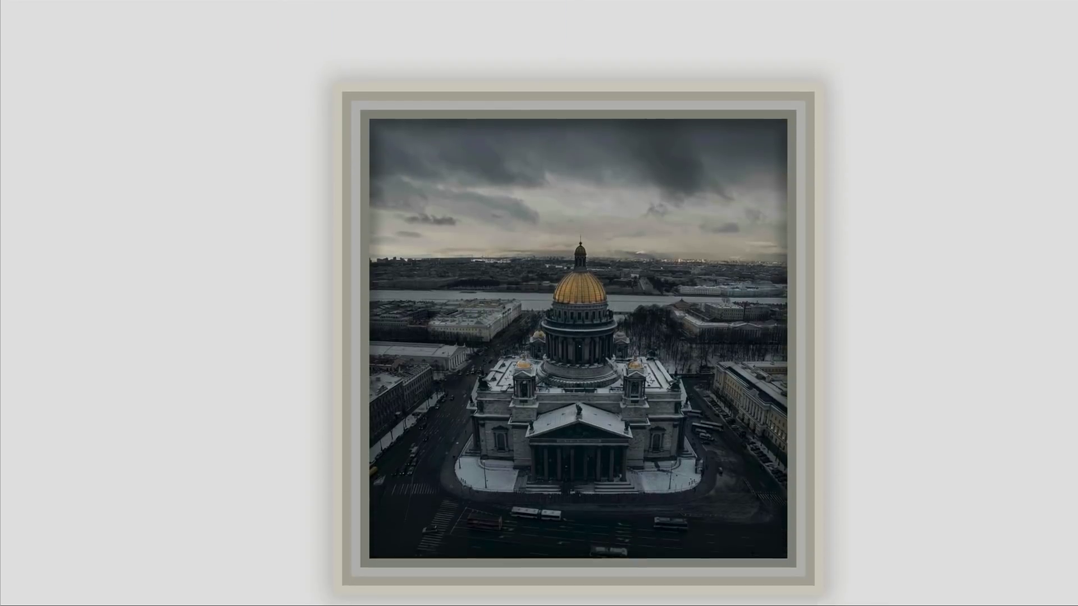
{"action": "scroll", "coordinate": [553, 355], "scroll_direction": "down", "scroll_amount": 12}
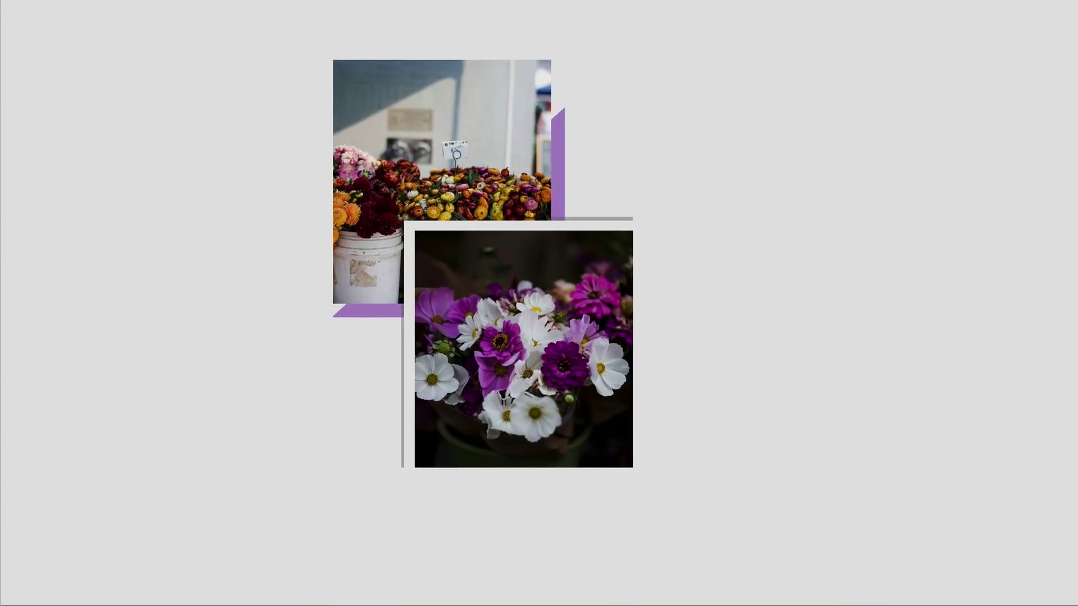
{"action": "scroll", "coordinate": [553, 355], "scroll_direction": "down", "scroll_amount": 10}
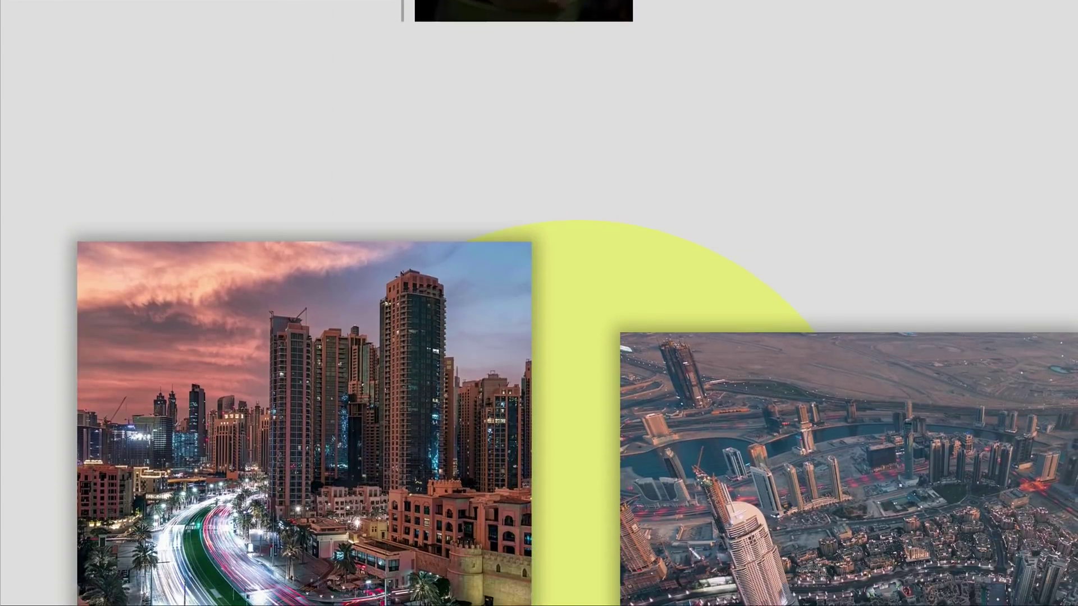
{"action": "scroll", "coordinate": [553, 355], "scroll_direction": "down", "scroll_amount": 10}
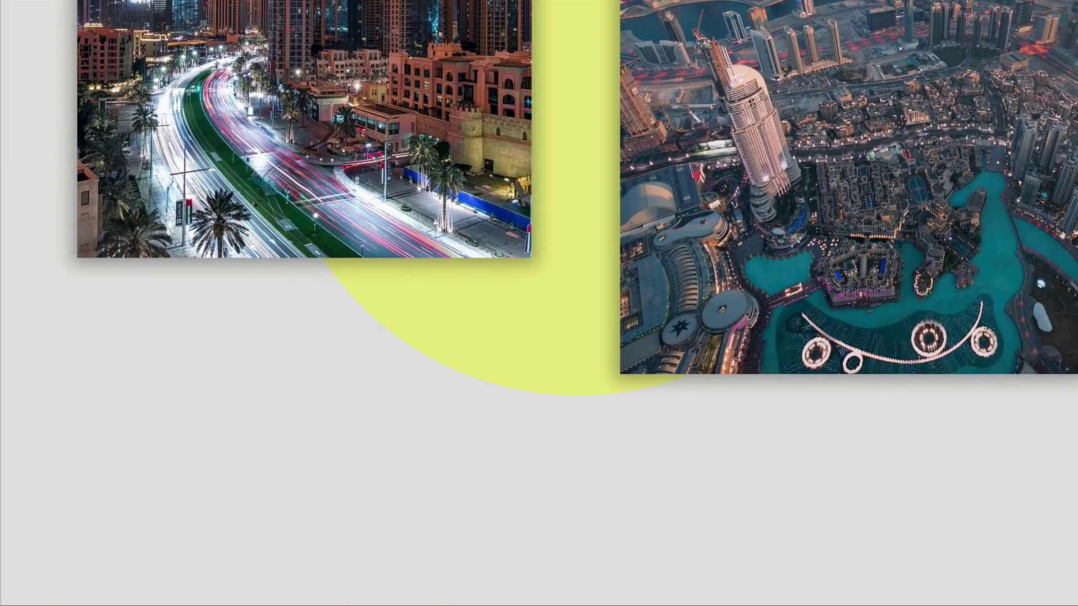